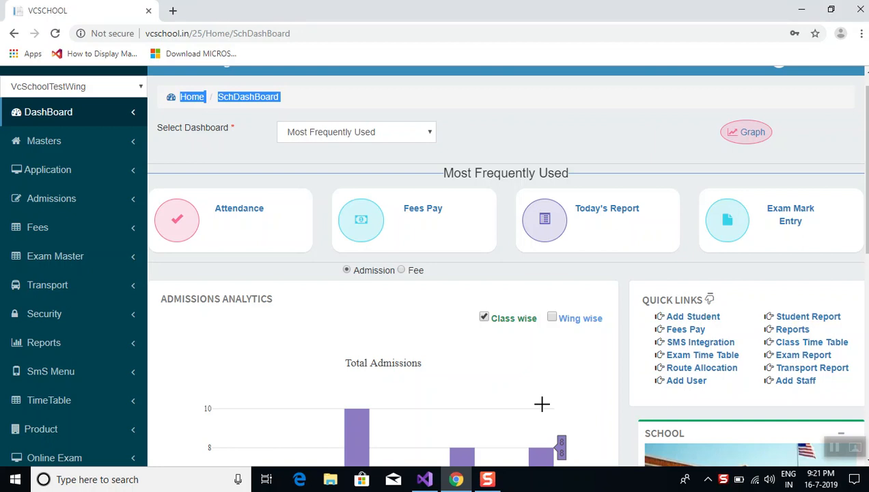
Open the Fee Report page from the sidebar's Reports section
{"action": "left_click", "coordinate": [61, 348]}
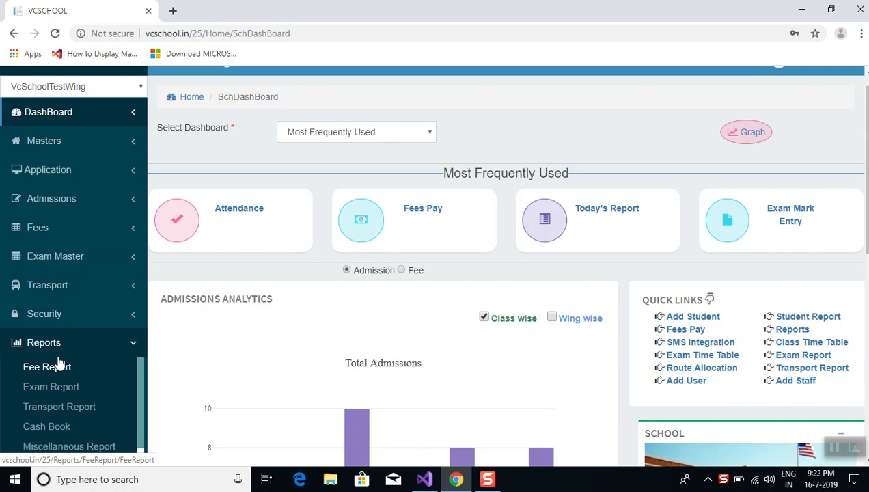
{"action": "left_click", "coordinate": [62, 370]}
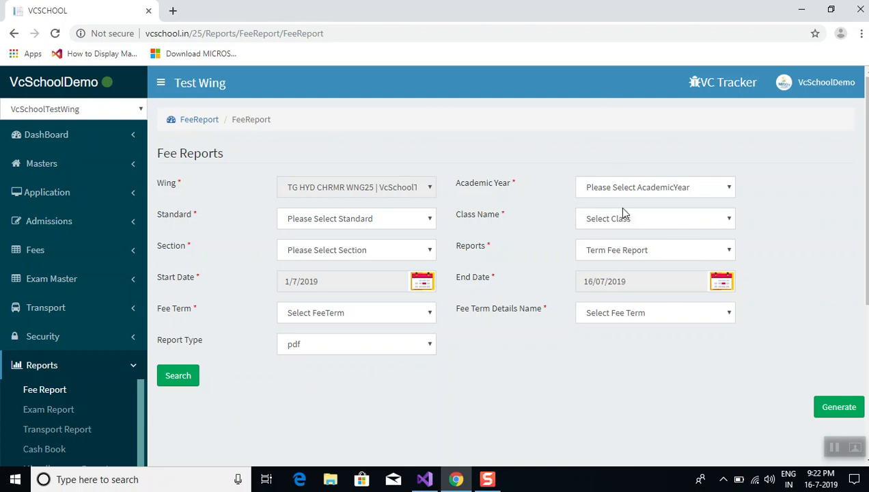
Select academic year 2018-2019, PRIMARY standard, class CLS6|III CLASS and Daily Collection Report
{"action": "left_click", "coordinate": [620, 187]}
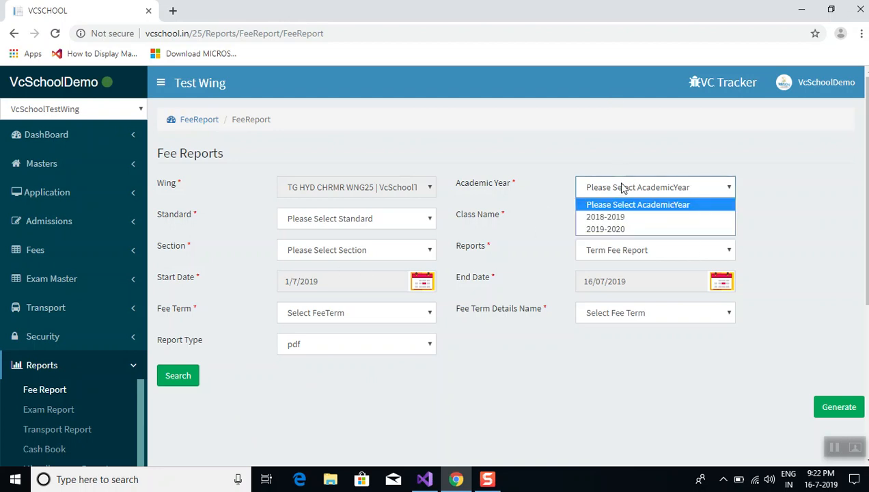
{"action": "left_click", "coordinate": [616, 218]}
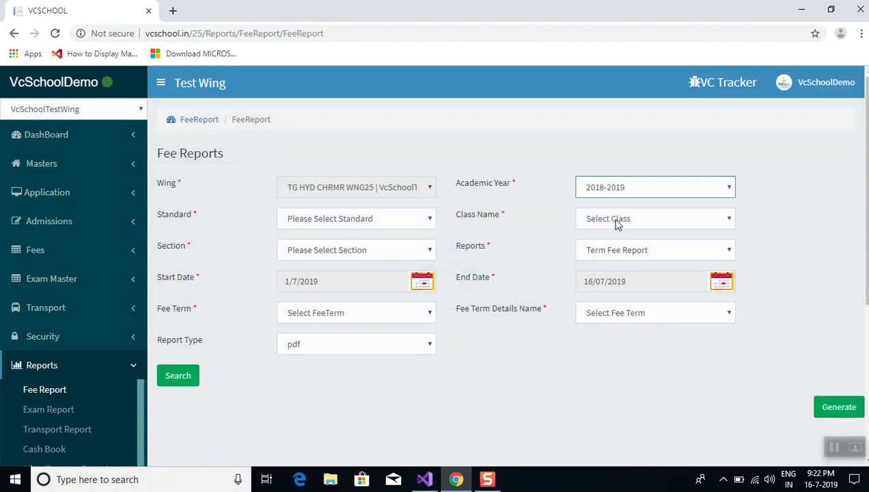
{"action": "left_click", "coordinate": [339, 220]}
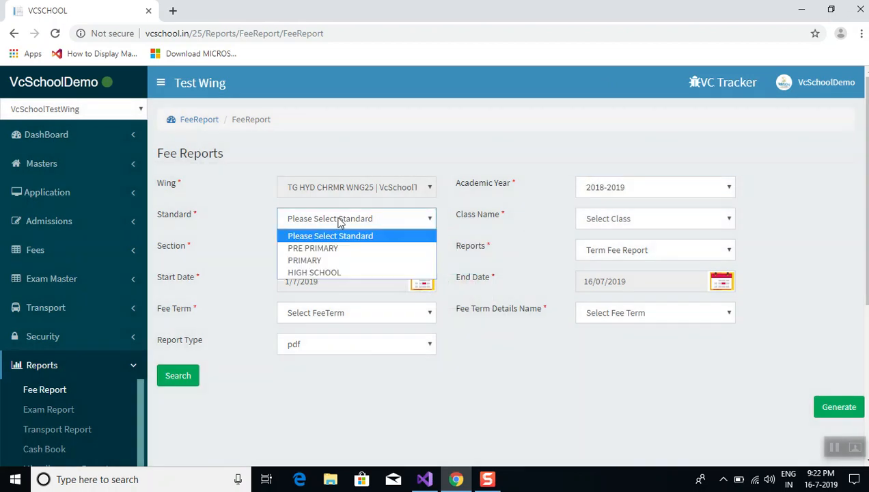
{"action": "left_click", "coordinate": [343, 260]}
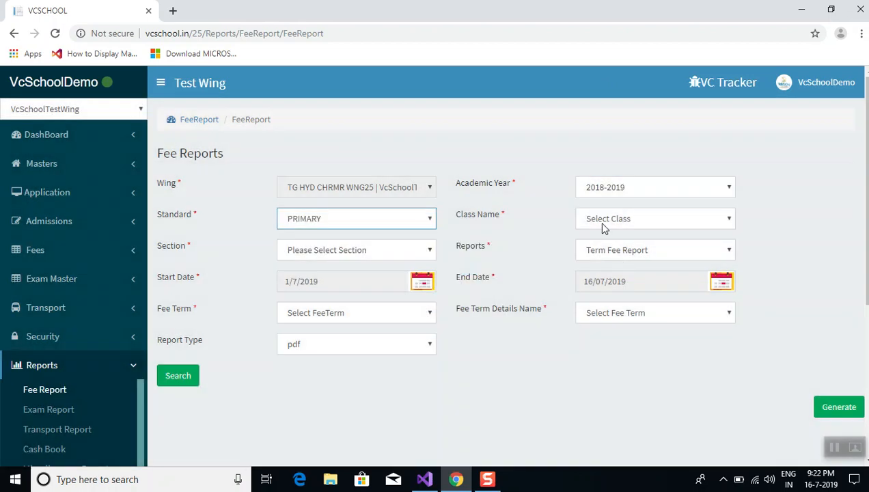
{"action": "left_click", "coordinate": [601, 227]}
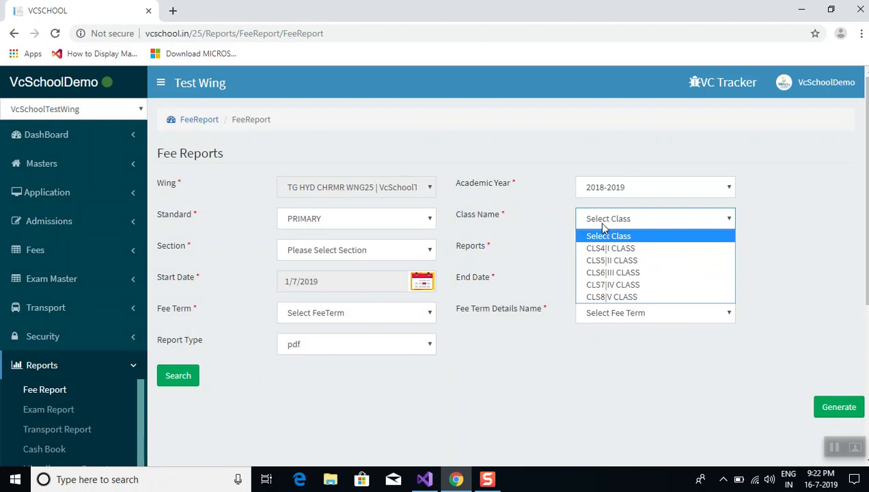
{"action": "left_click", "coordinate": [613, 273]}
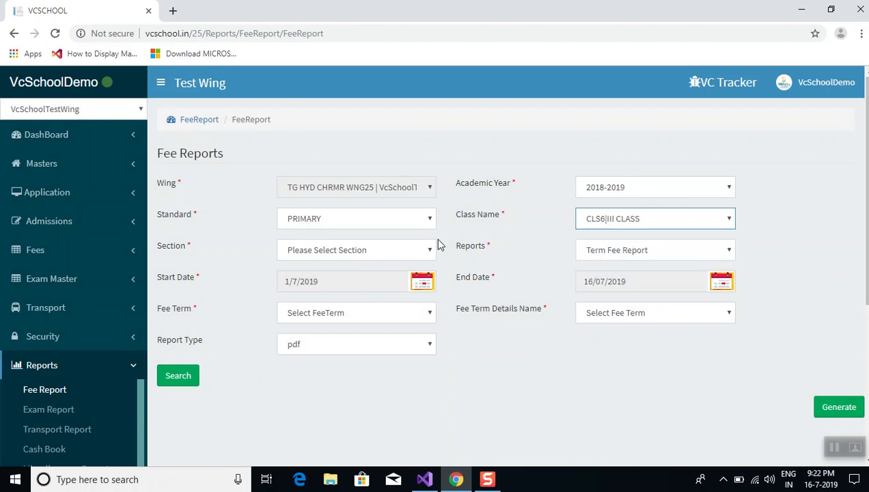
{"action": "left_click", "coordinate": [608, 252]}
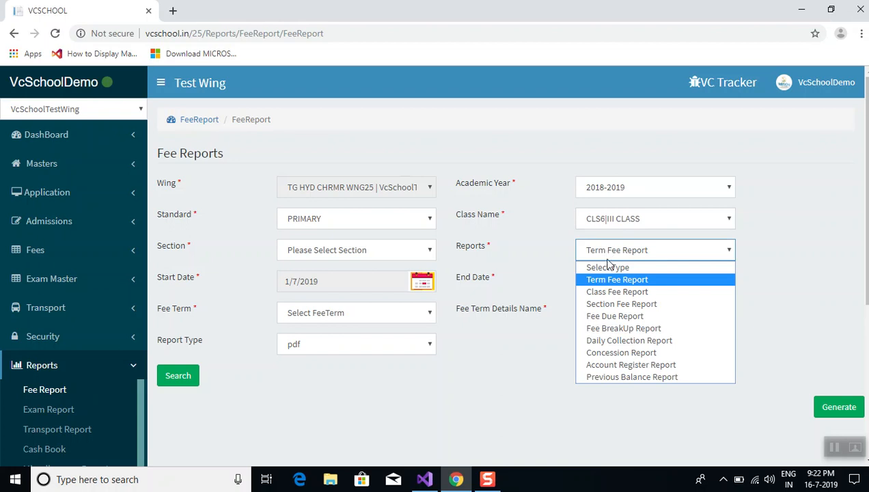
{"action": "left_click", "coordinate": [609, 340]}
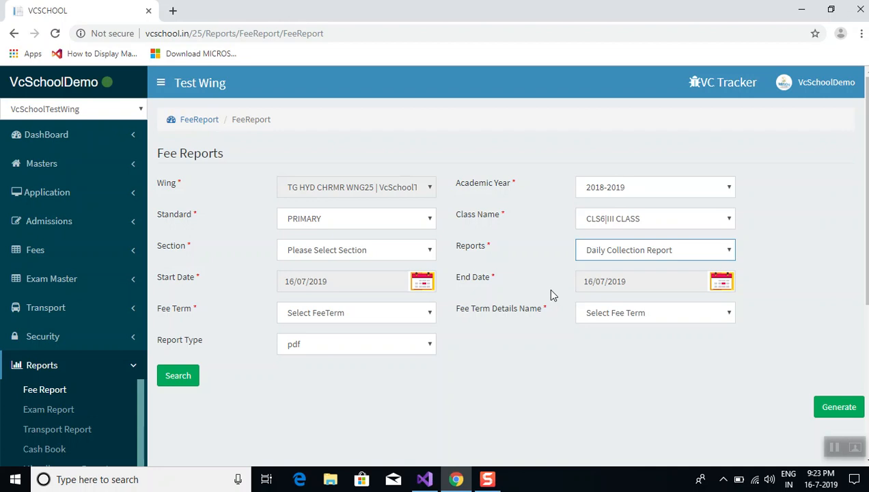
Run the report with SCHOOL FEE term and pdf output, then reload the form after no data
{"action": "left_click", "coordinate": [833, 447]}
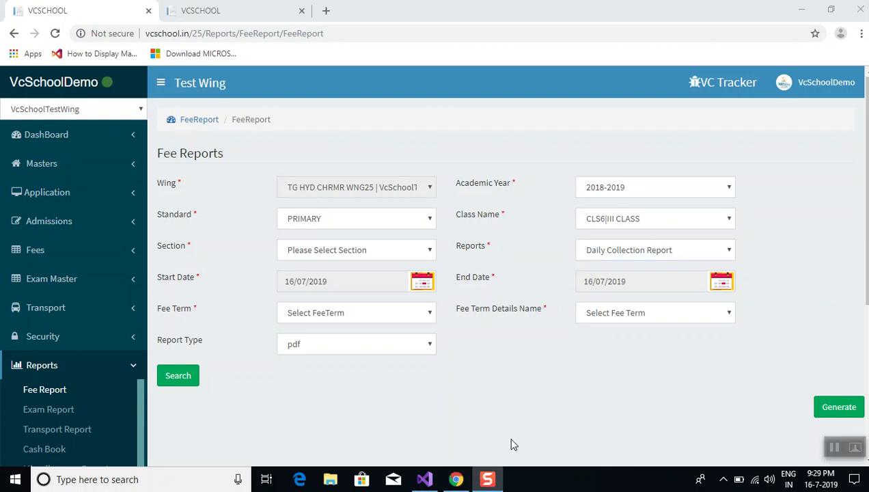
{"action": "left_click", "coordinate": [409, 315]}
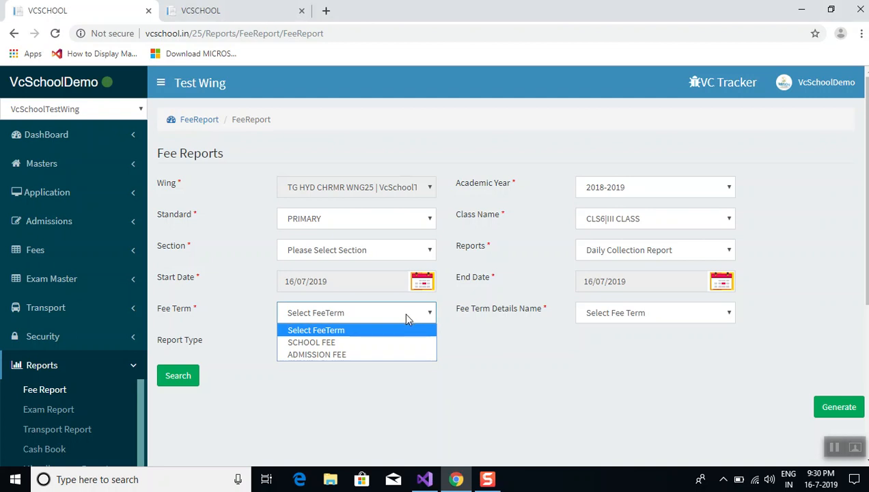
{"action": "left_click", "coordinate": [400, 343]}
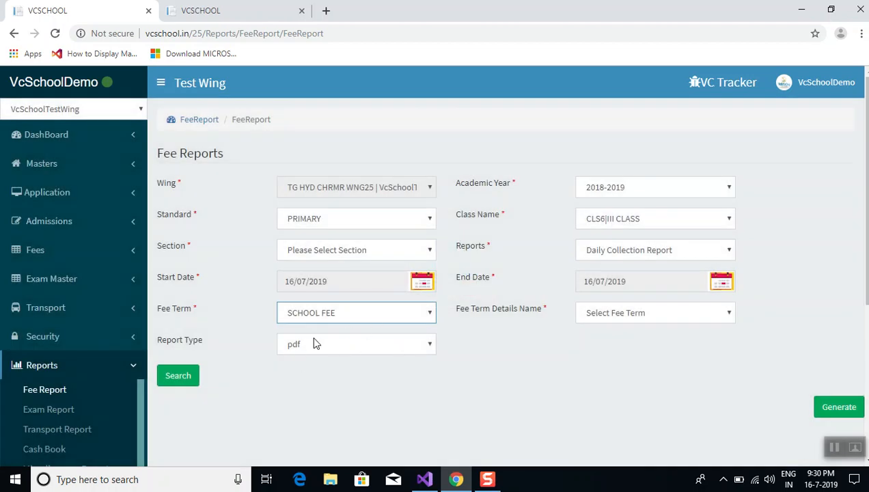
{"action": "left_click", "coordinate": [308, 348]}
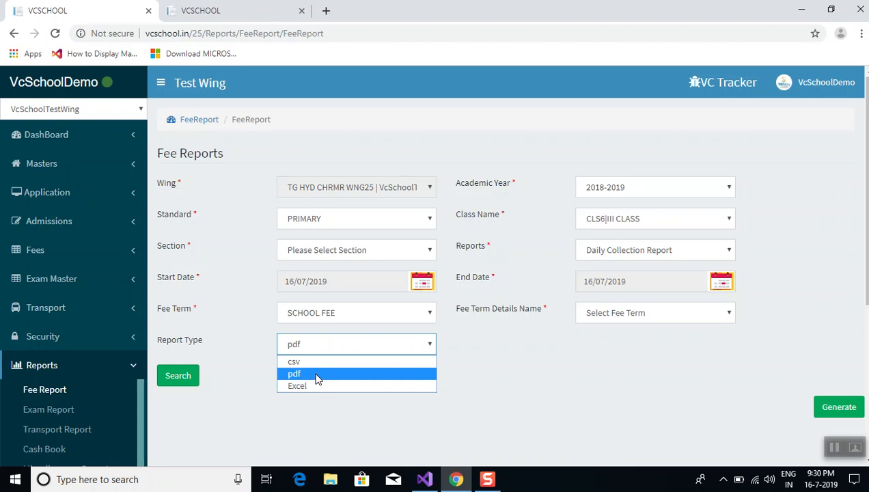
{"action": "left_click", "coordinate": [313, 375]}
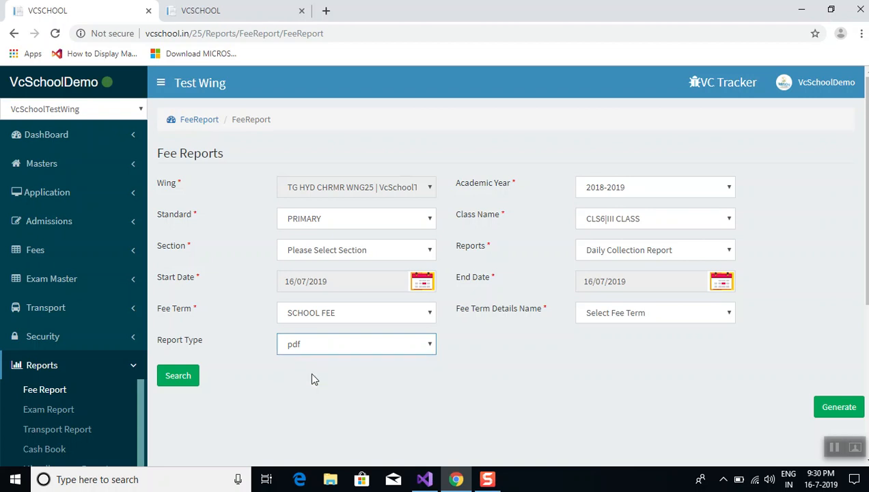
{"action": "left_click", "coordinate": [179, 381]}
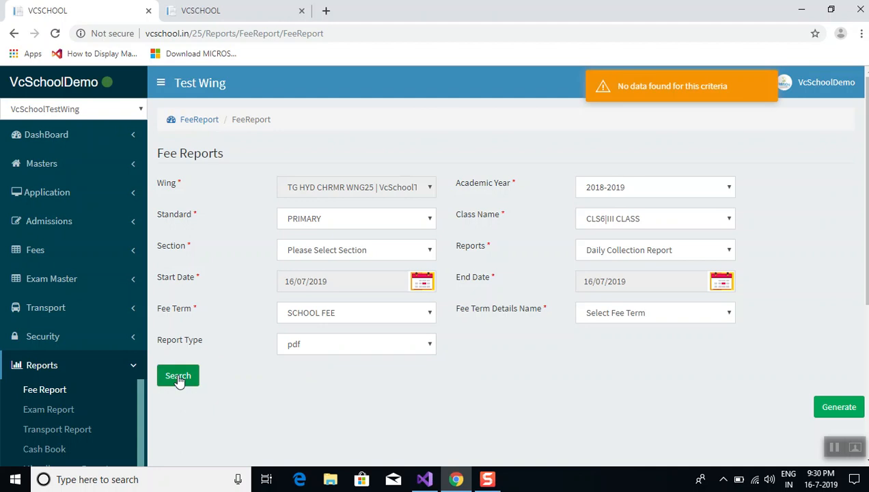
{"action": "left_click", "coordinate": [55, 34]}
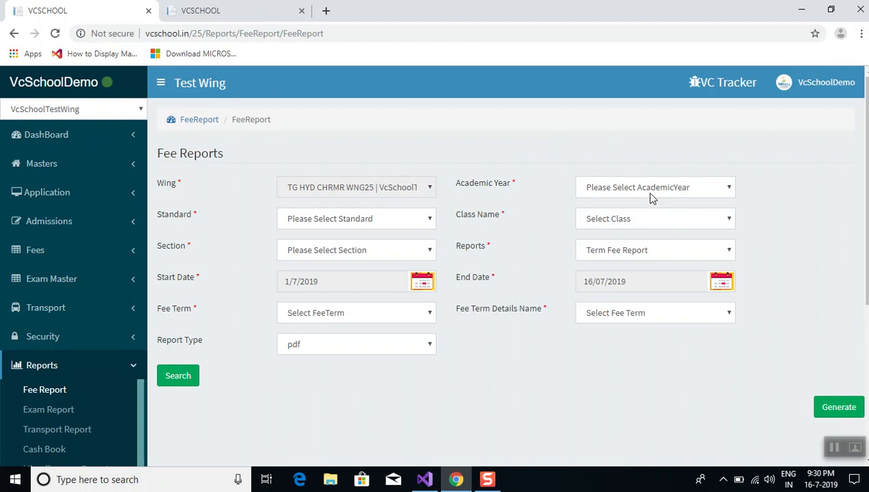
Re-select 2018-2019, PRIMARY, Daily Collection Report and SCHOOL FEE, and run the search
{"action": "left_click", "coordinate": [651, 187]}
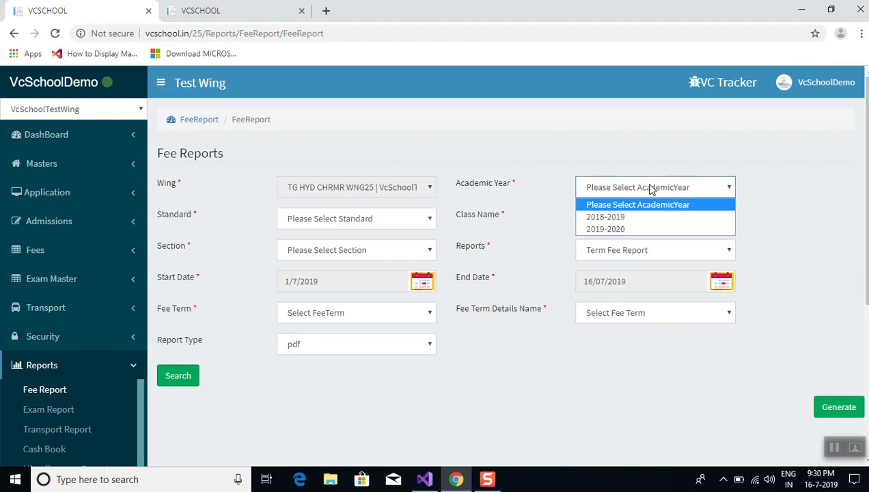
{"action": "left_click", "coordinate": [632, 218]}
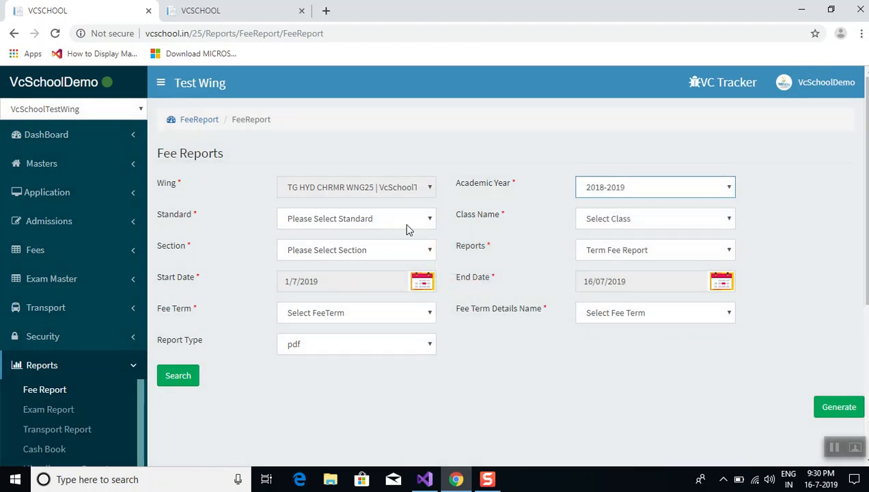
{"action": "left_click", "coordinate": [406, 221]}
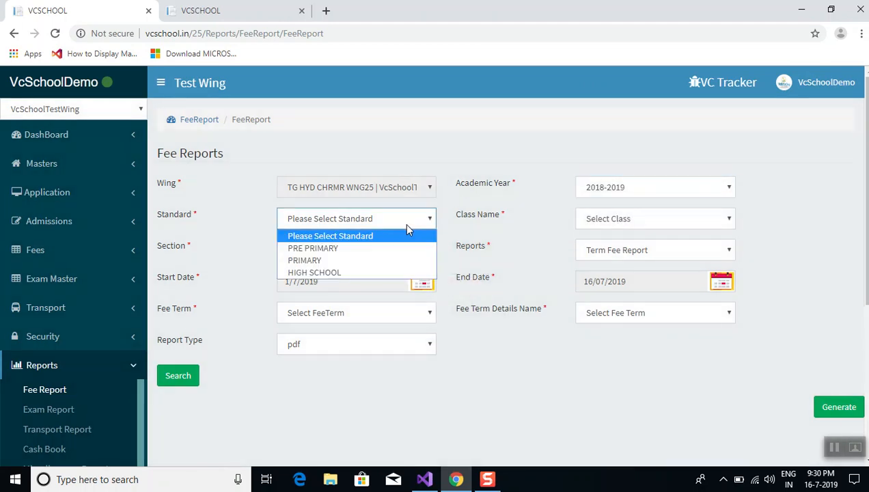
{"action": "left_click", "coordinate": [402, 260]}
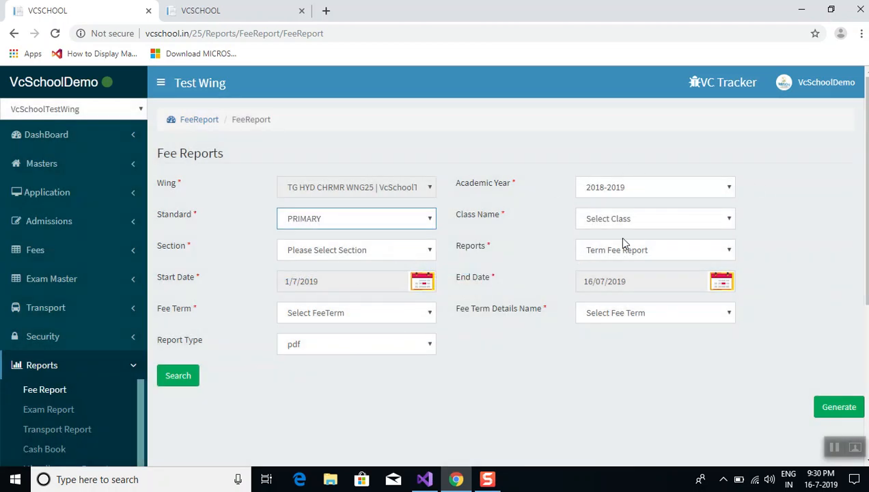
{"action": "left_click", "coordinate": [626, 256]}
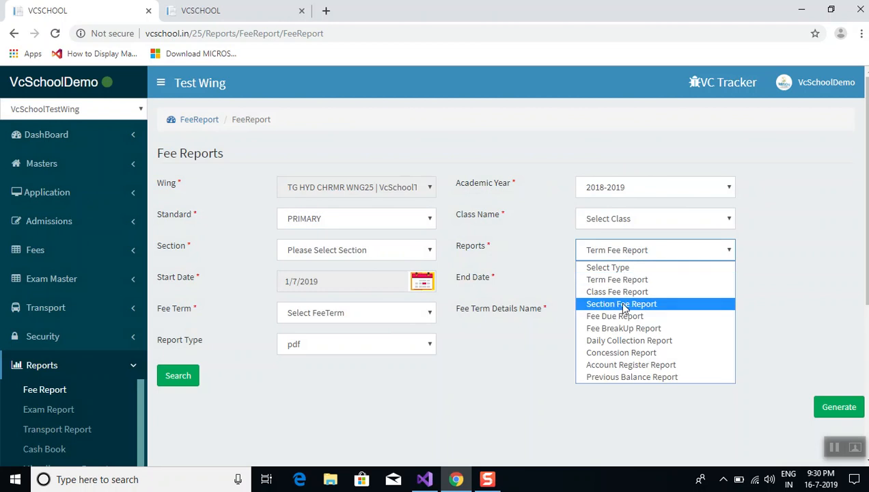
{"action": "left_click", "coordinate": [614, 341]}
{"action": "left_click", "coordinate": [420, 319]}
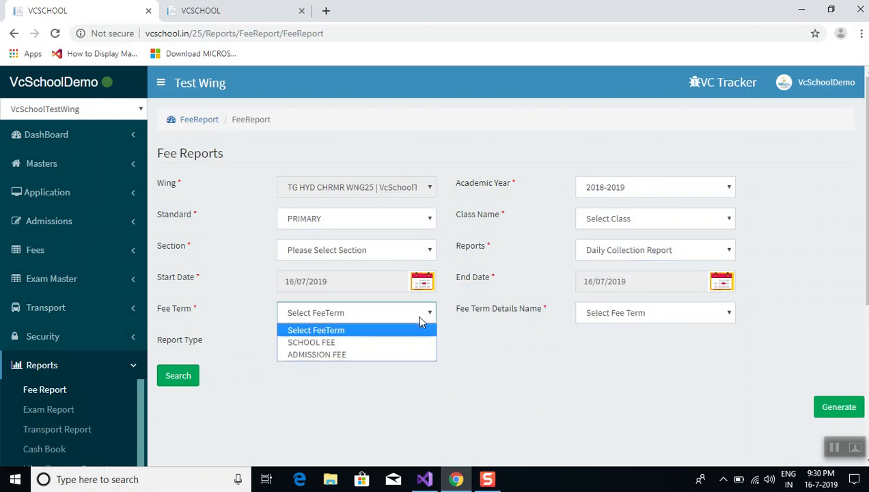
{"action": "left_click", "coordinate": [370, 343]}
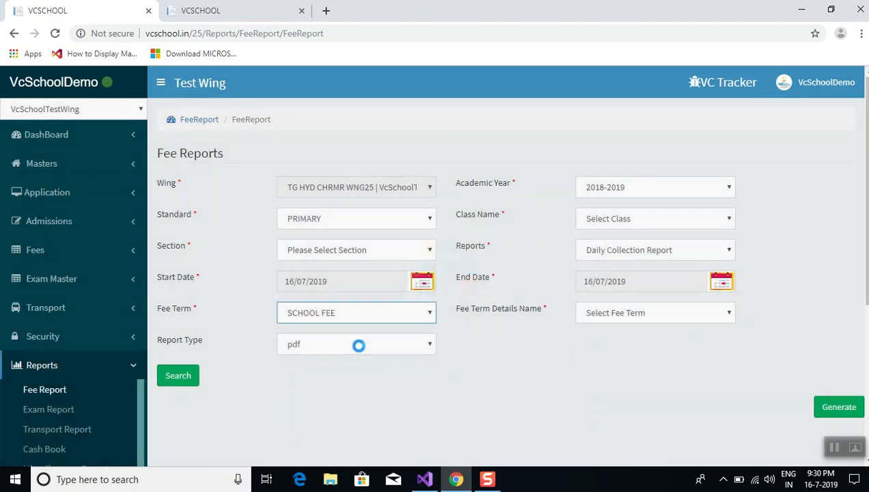
{"action": "left_click", "coordinate": [185, 381]}
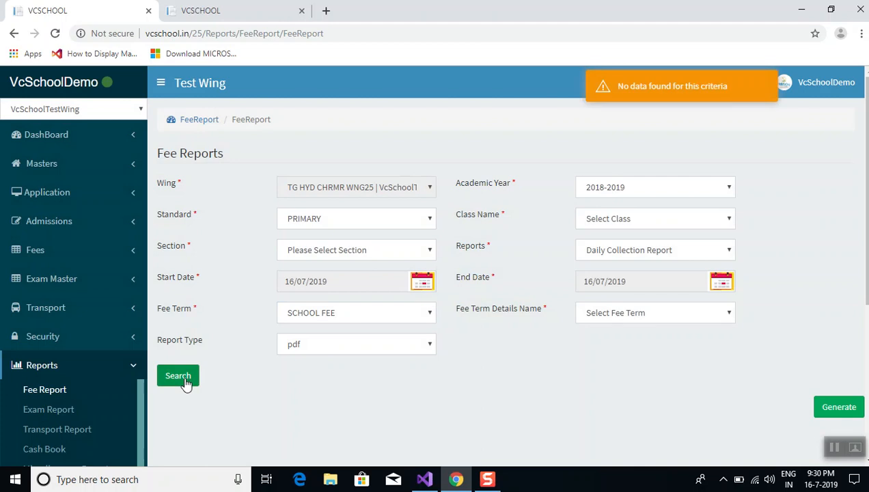
Reset Standard to Please Select Standard and search again to list results
{"action": "left_click", "coordinate": [330, 213]}
{"action": "left_click", "coordinate": [321, 237]}
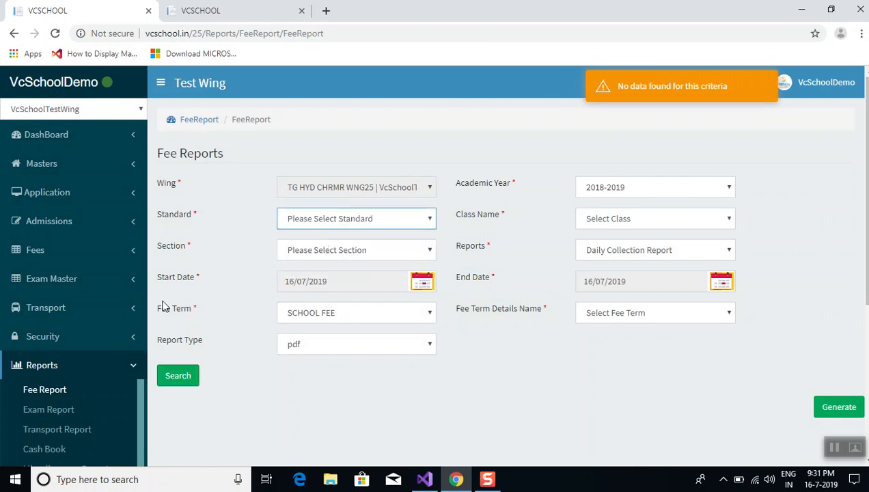
{"action": "left_click", "coordinate": [179, 377]}
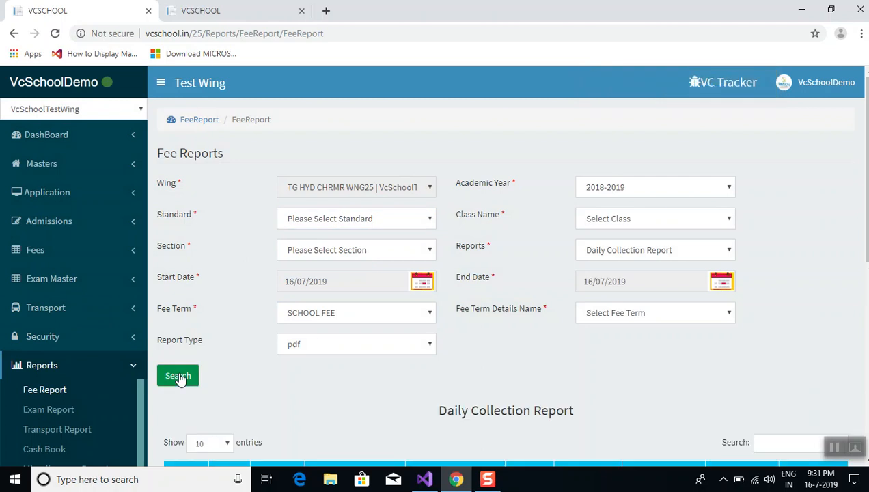
{"action": "scroll", "coordinate": [328, 408], "scroll_direction": "down", "scroll_amount": 6}
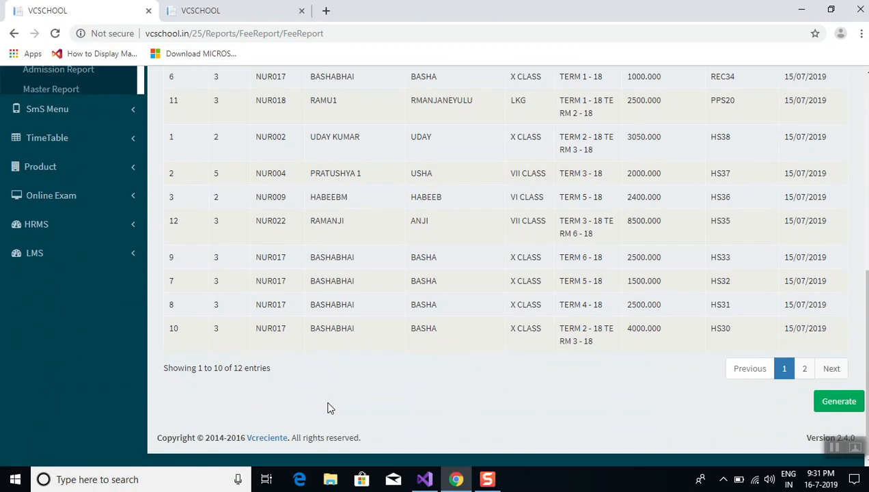
{"action": "scroll", "coordinate": [327, 408], "scroll_direction": "up", "scroll_amount": 2}
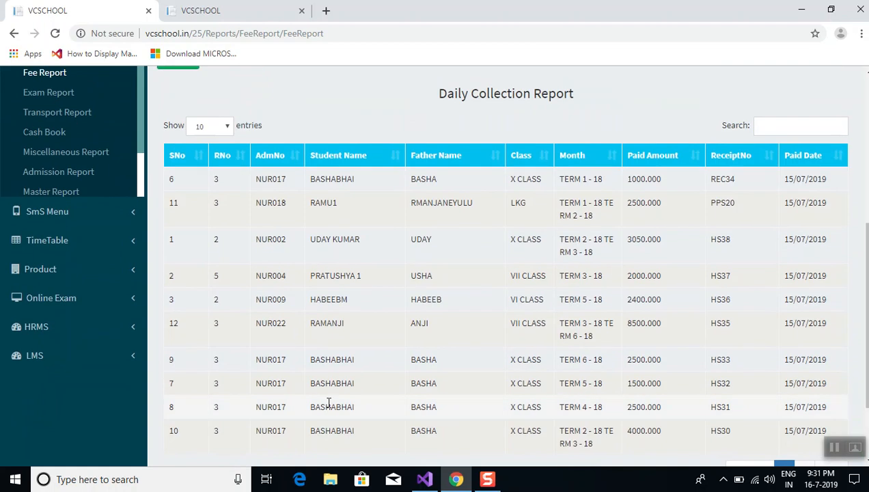
{"action": "scroll", "coordinate": [328, 403], "scroll_direction": "down", "scroll_amount": 1}
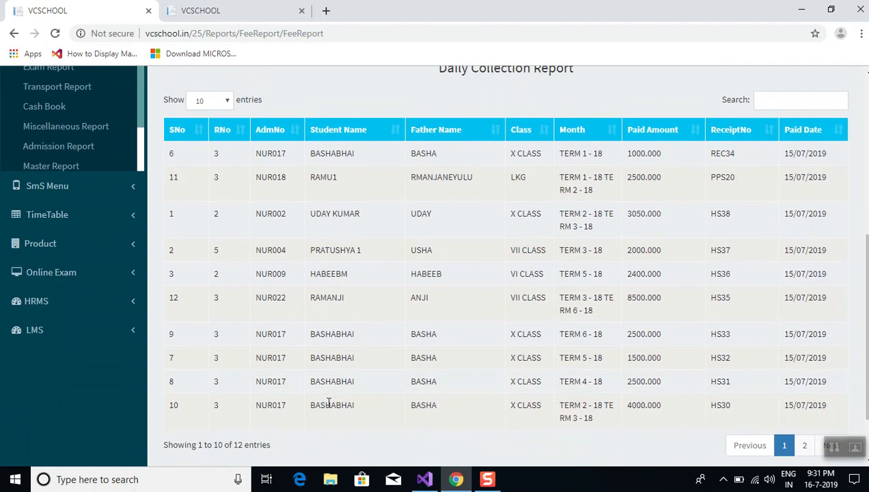
{"action": "scroll", "coordinate": [328, 403], "scroll_direction": "down", "scroll_amount": 1}
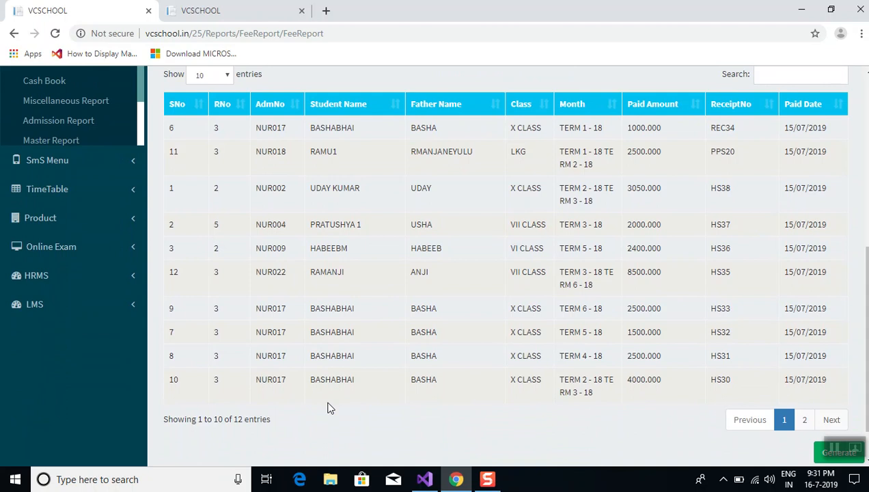
{"action": "scroll", "coordinate": [327, 408], "scroll_direction": "down", "scroll_amount": 1}
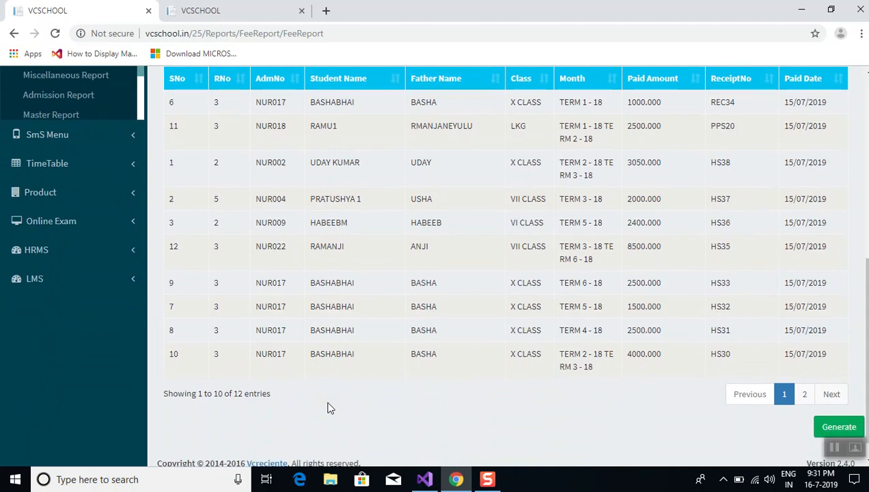
{"action": "scroll", "coordinate": [328, 405], "scroll_direction": "up", "scroll_amount": 3}
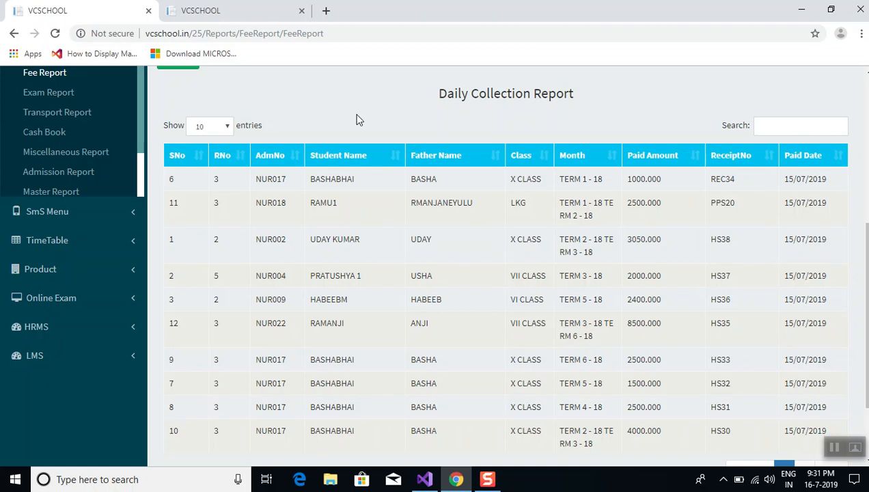
{"action": "scroll", "coordinate": [356, 119], "scroll_direction": "up", "scroll_amount": 5}
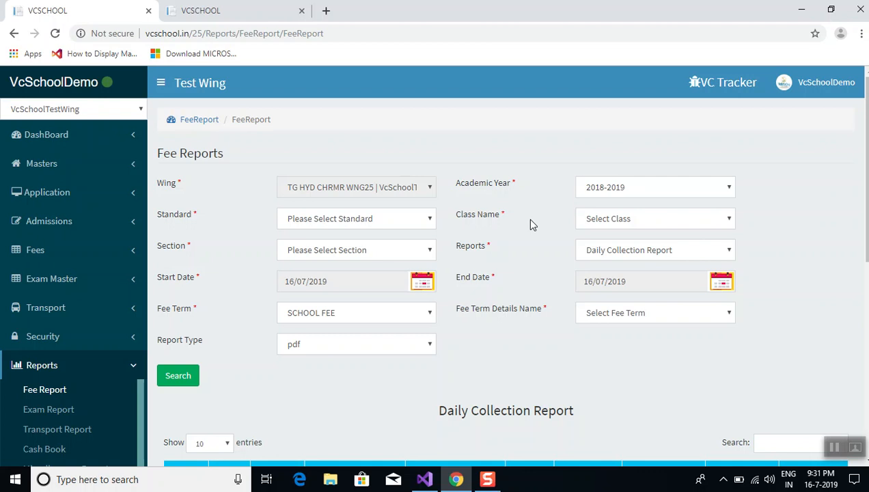
{"action": "scroll", "coordinate": [530, 220], "scroll_direction": "down", "scroll_amount": 5}
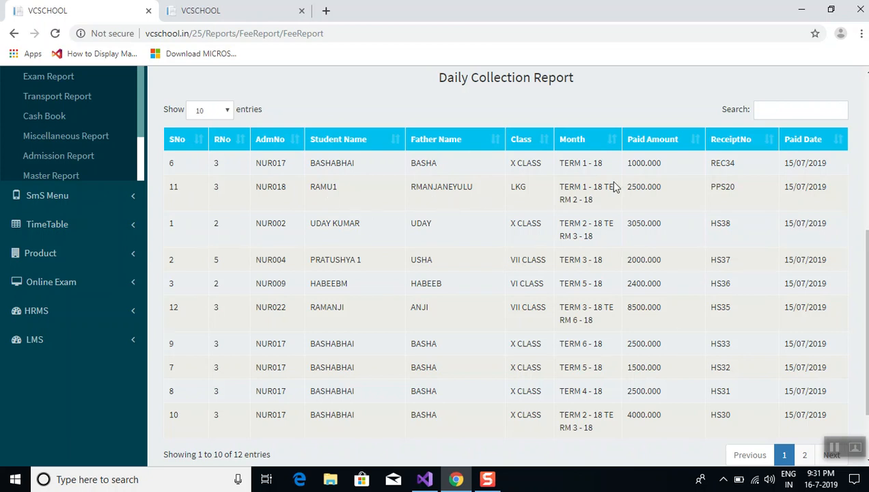
{"action": "double_click", "coordinate": [566, 163]}
{"action": "double_click", "coordinate": [647, 163]}
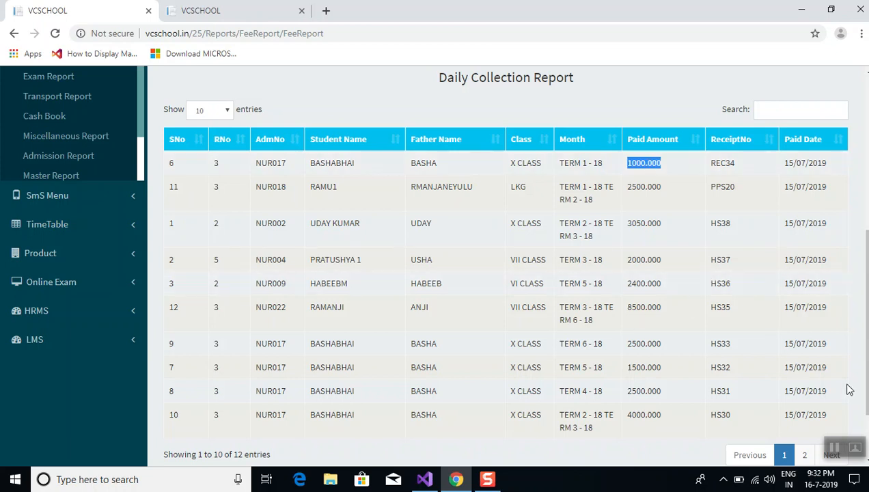
{"action": "scroll", "coordinate": [847, 388], "scroll_direction": "down", "scroll_amount": 1}
{"action": "scroll", "coordinate": [847, 388], "scroll_direction": "down", "scroll_amount": 1}
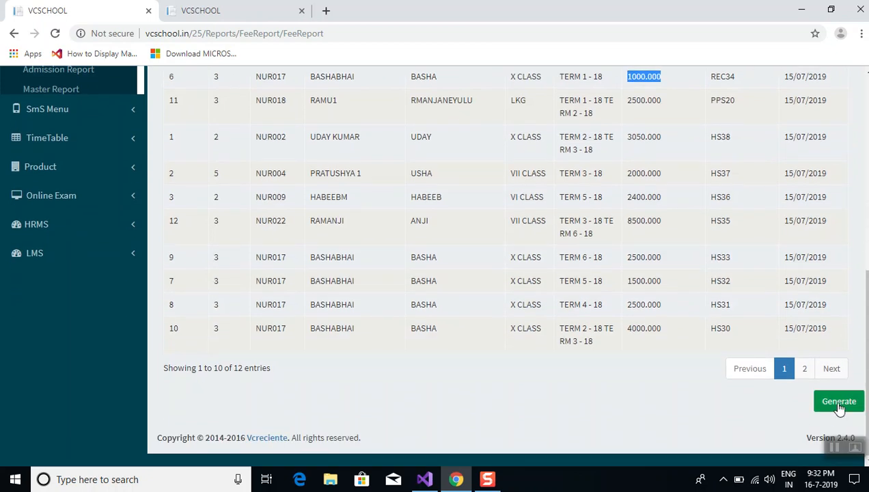
Generate FeePaidWingReport.pdf and open it to check the Rs 31450.00 total
{"action": "left_click", "coordinate": [838, 403]}
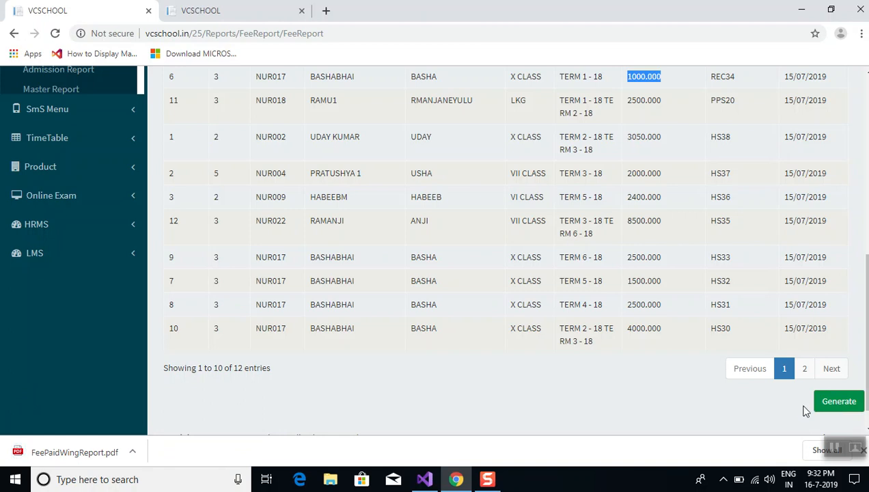
{"action": "left_click", "coordinate": [110, 458]}
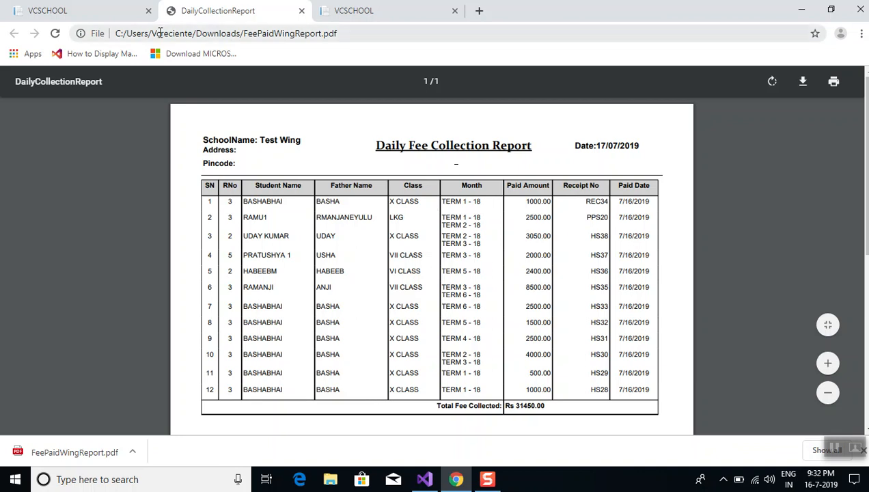
{"action": "left_click", "coordinate": [103, 6]}
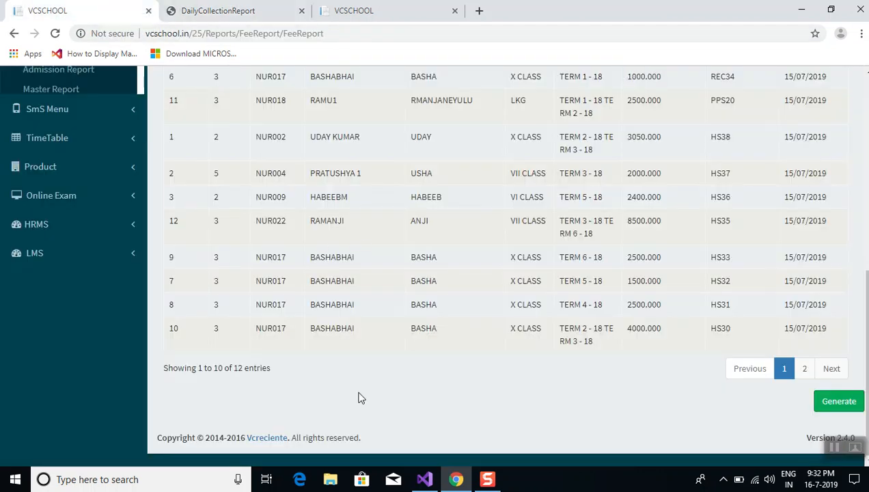
Rerun the daily collection report with Standard set to PRE PRIMARY
{"action": "scroll", "coordinate": [362, 398], "scroll_direction": "up", "scroll_amount": 5}
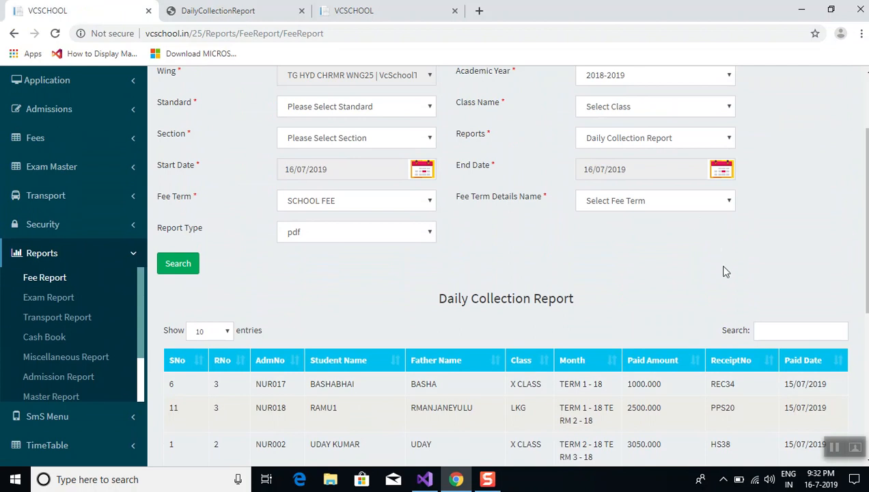
{"action": "left_click", "coordinate": [388, 108]}
{"action": "left_click", "coordinate": [375, 136]}
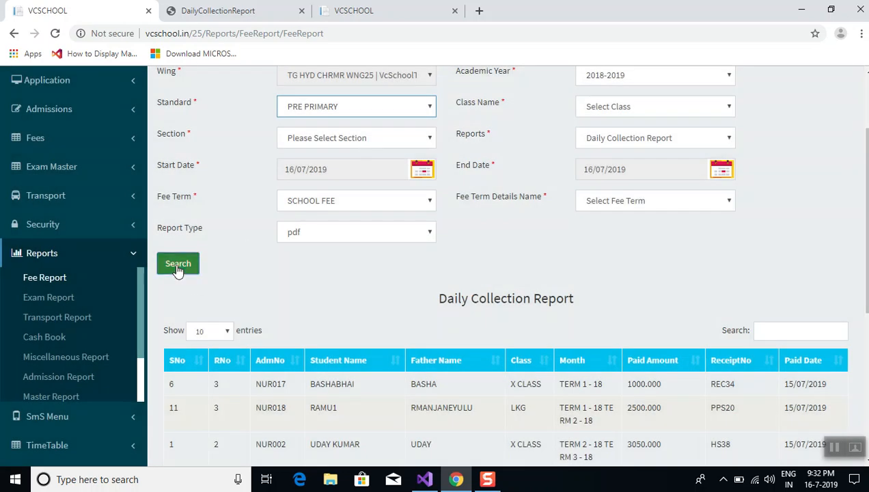
{"action": "left_click", "coordinate": [178, 266]}
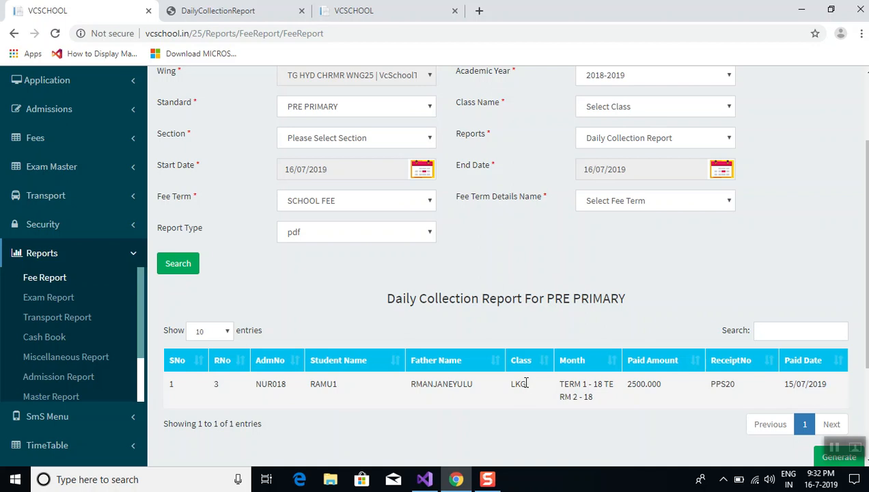
Search classes CLS1|NURSERY and CLS3|UKG (no data), then CLS2|LKG showing one 2500.000 payment
{"action": "left_click", "coordinate": [635, 107]}
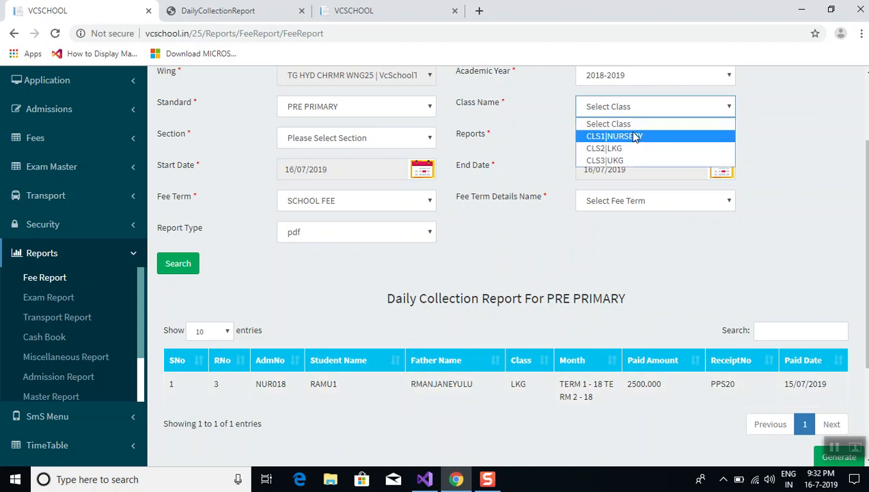
{"action": "left_click", "coordinate": [635, 136]}
{"action": "left_click", "coordinate": [190, 265]}
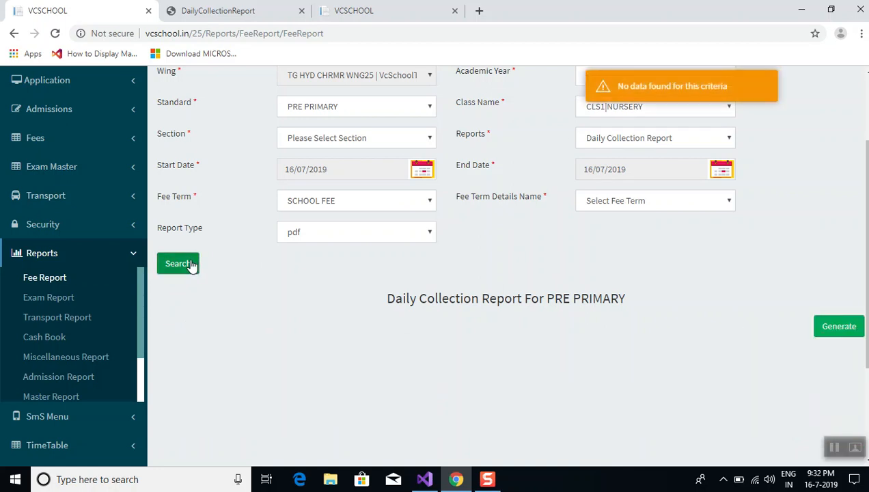
{"action": "left_click", "coordinate": [614, 112]}
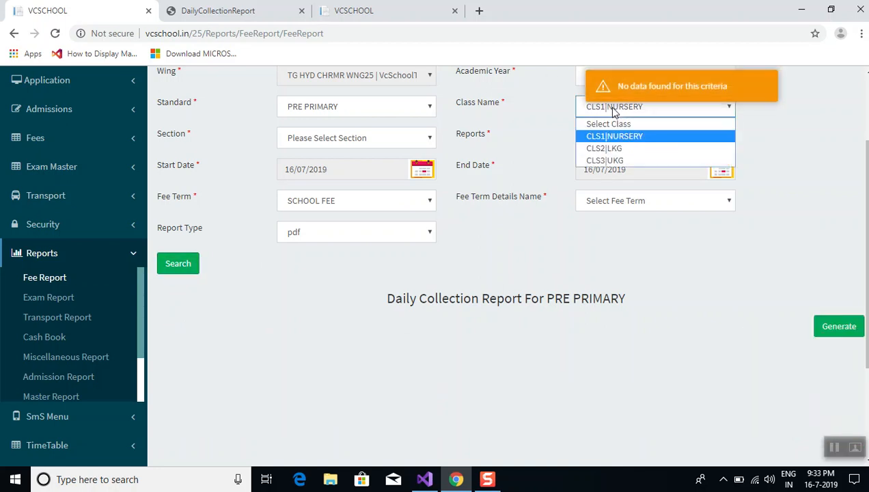
{"action": "left_click", "coordinate": [616, 162]}
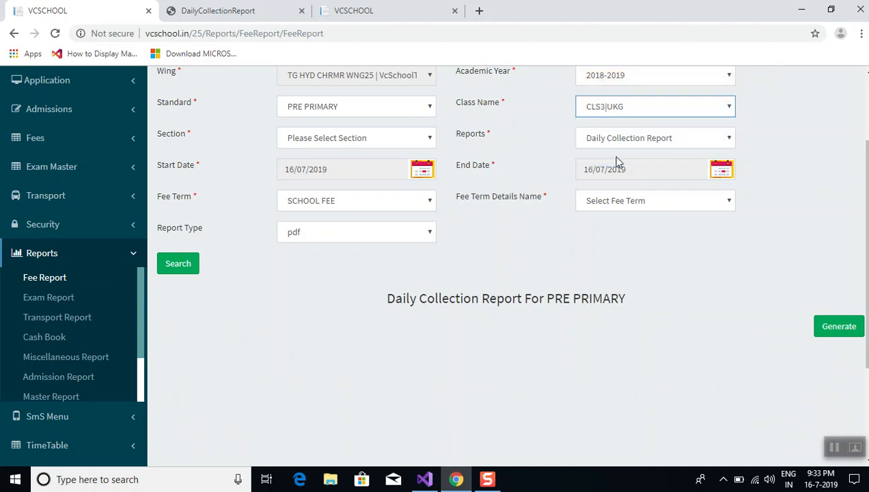
{"action": "left_click", "coordinate": [176, 263]}
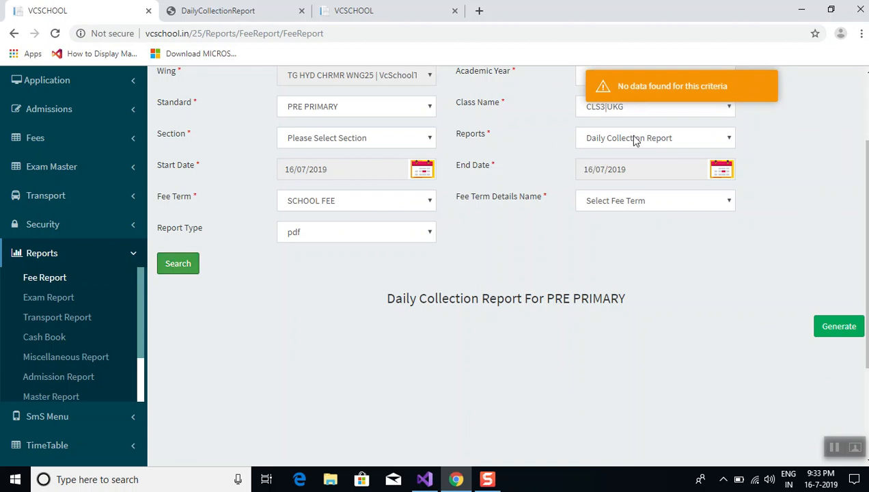
{"action": "left_click", "coordinate": [631, 112]}
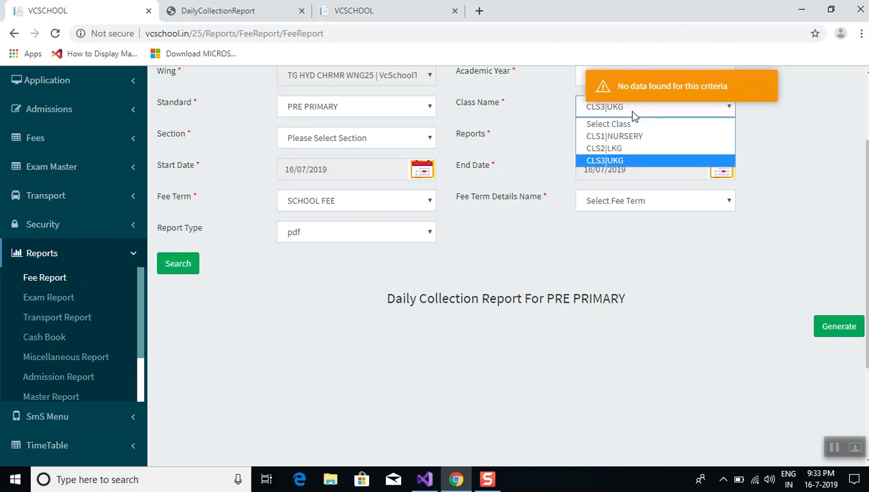
{"action": "left_click", "coordinate": [637, 148]}
{"action": "left_click", "coordinate": [172, 265]}
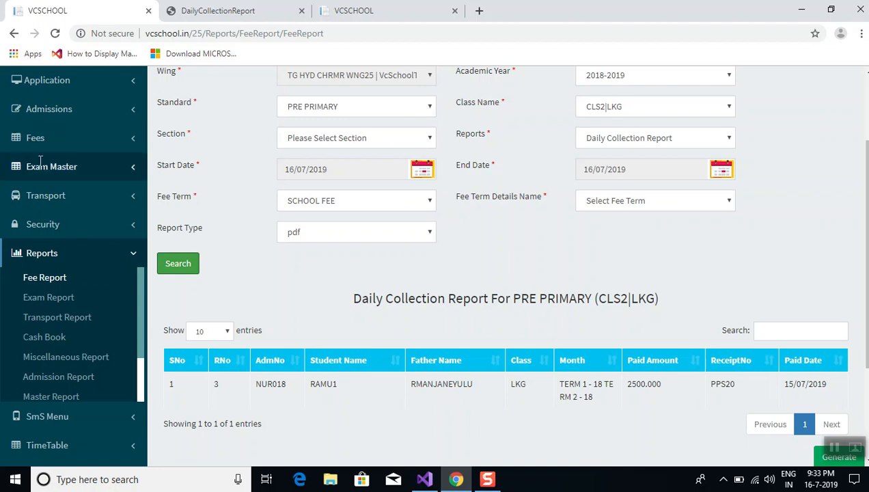
Generate the LKG report in Excel format and open WingWiseFeePaidReport.xls
{"action": "left_click", "coordinate": [335, 227]}
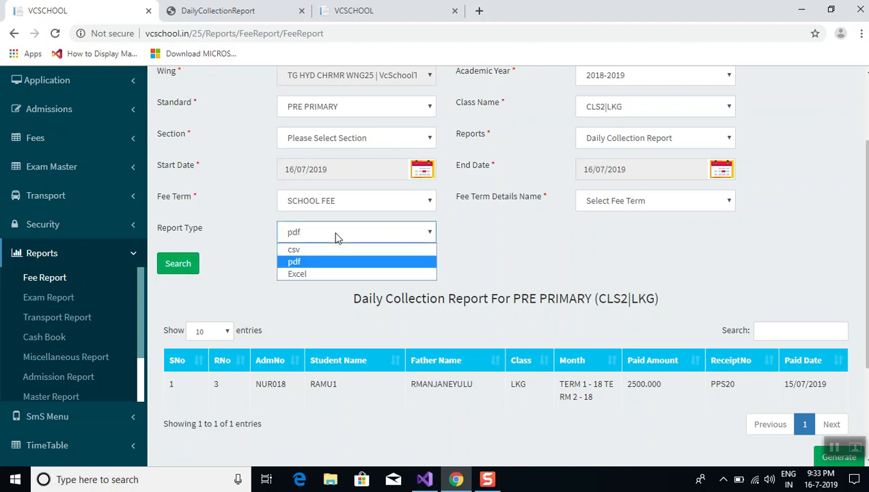
{"action": "left_click", "coordinate": [314, 274]}
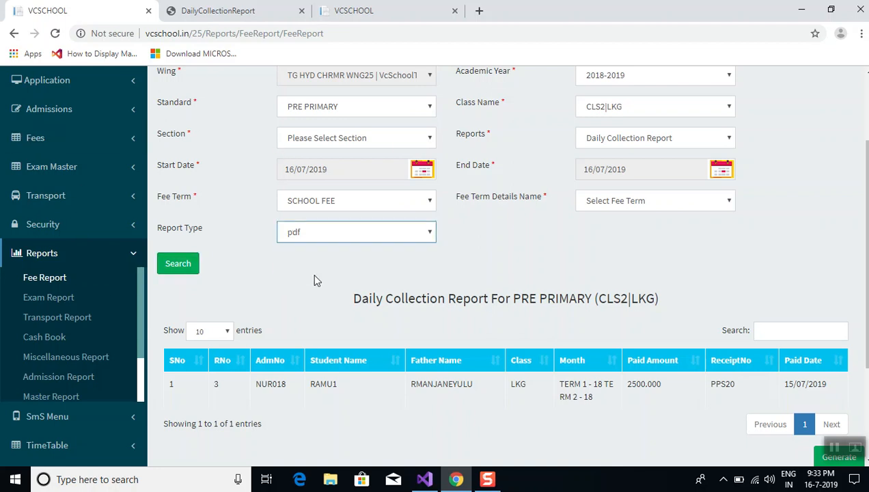
{"action": "left_click", "coordinate": [818, 458]}
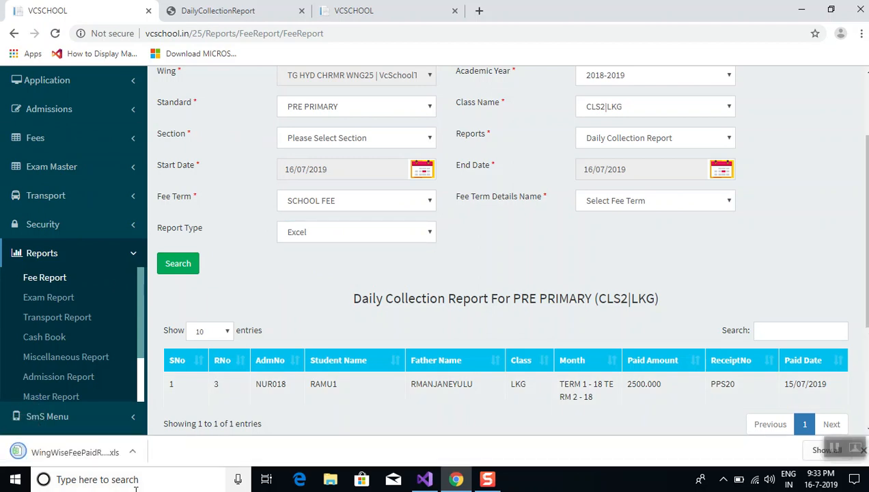
{"action": "left_click", "coordinate": [59, 456]}
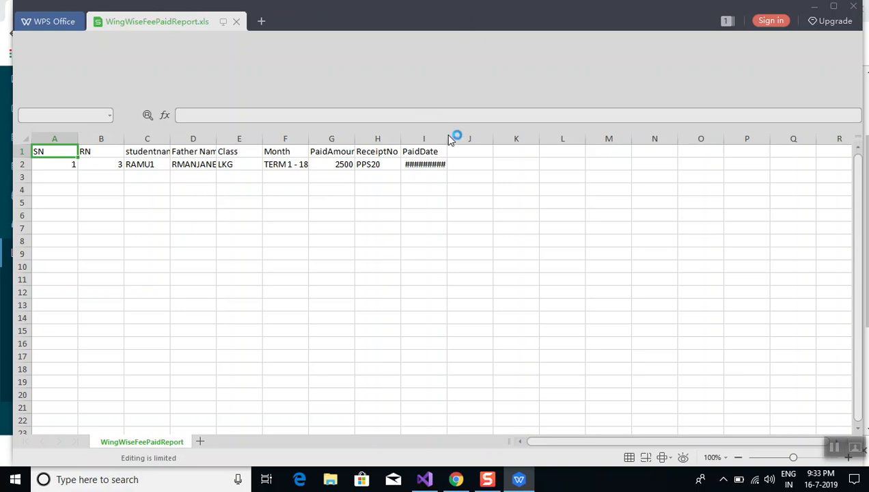
Widen column I to show PaidDate 2019-7-16 0:00, then go back to Chrome
{"action": "left_click_drag", "start_coordinate": [448, 138], "coordinate": [473, 163]}
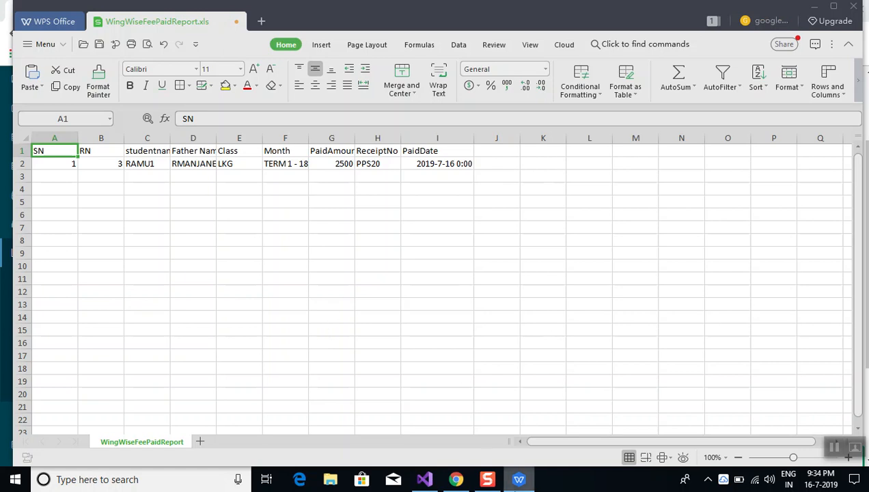
{"action": "left_click", "coordinate": [455, 478]}
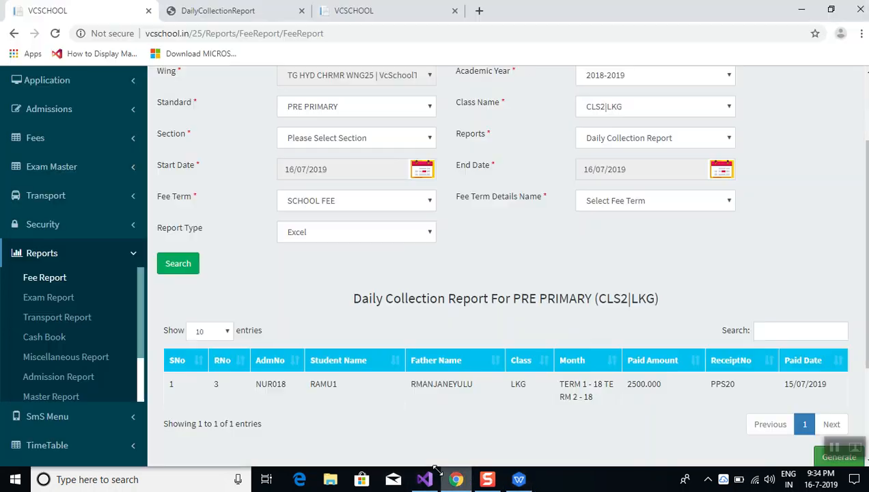
Set the report type to Fee Due Report for class CLS2|LKG
{"action": "left_click", "coordinate": [608, 145]}
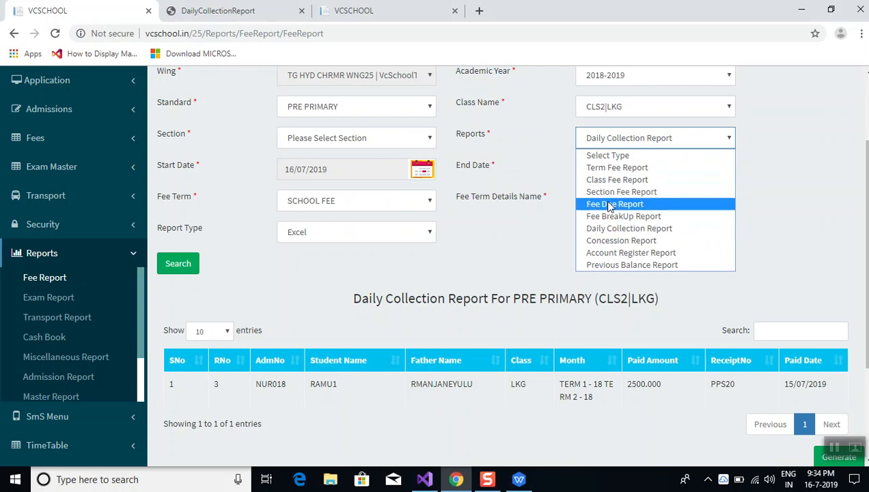
{"action": "left_click", "coordinate": [610, 204]}
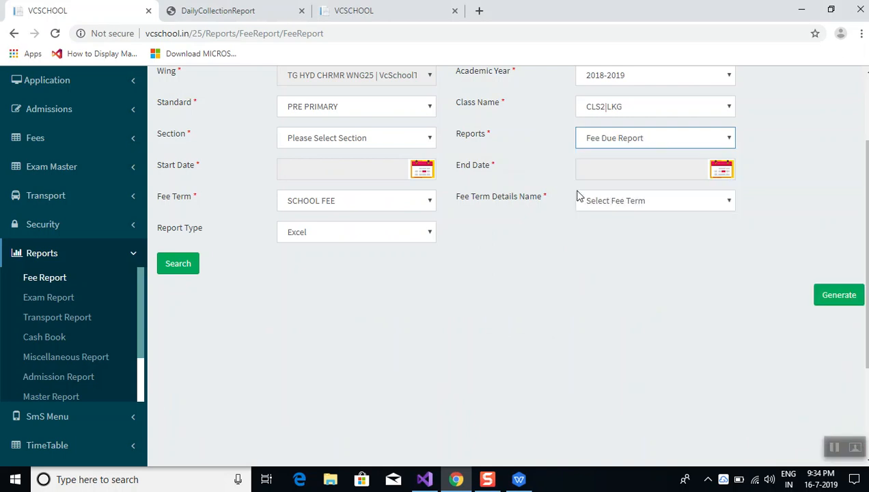
{"action": "key", "text": "Down"}
{"action": "key", "text": "Up"}
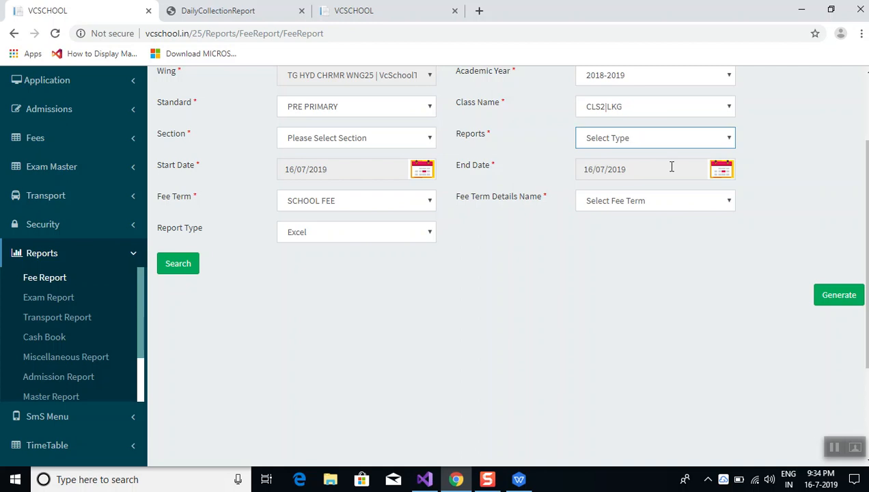
{"action": "left_click", "coordinate": [483, 305]}
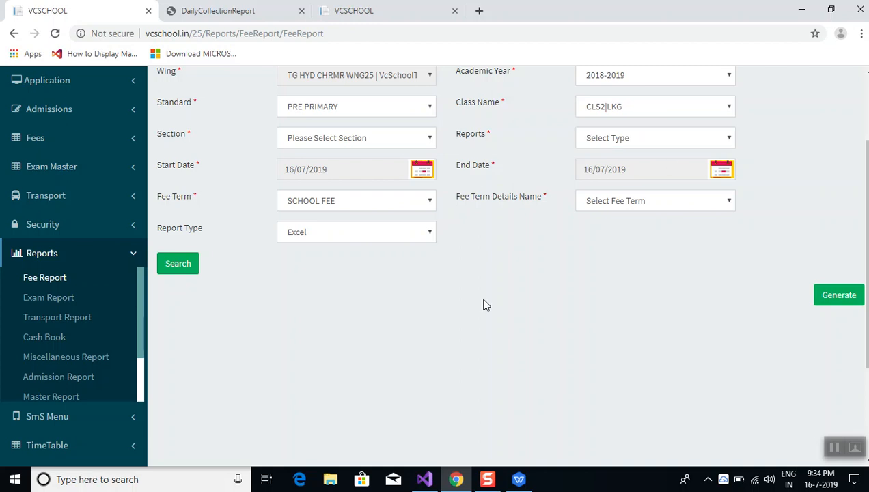
{"action": "scroll", "coordinate": [483, 304], "scroll_direction": "up", "scroll_amount": 1}
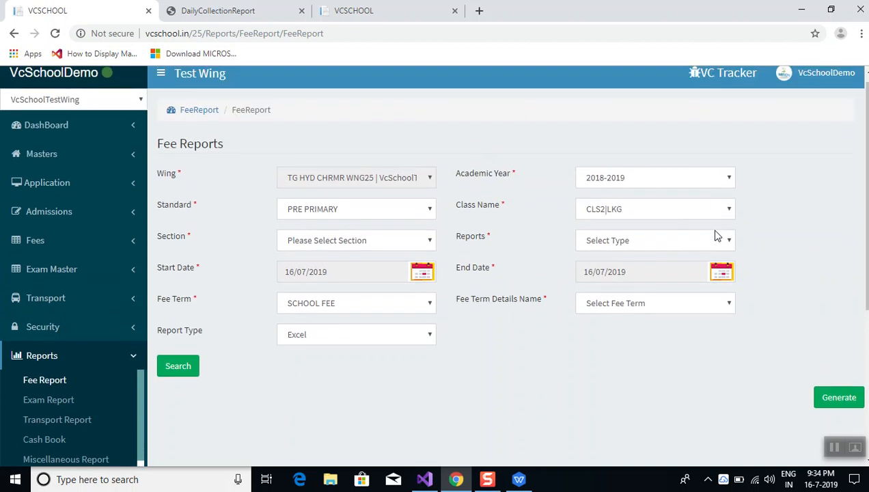
{"action": "left_click", "coordinate": [715, 245]}
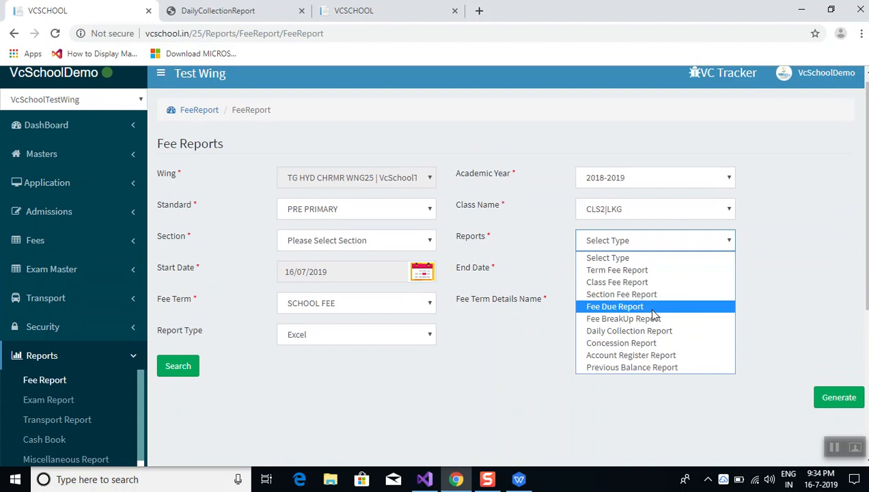
{"action": "key", "text": "Escape"}
{"action": "key", "text": "Down"}
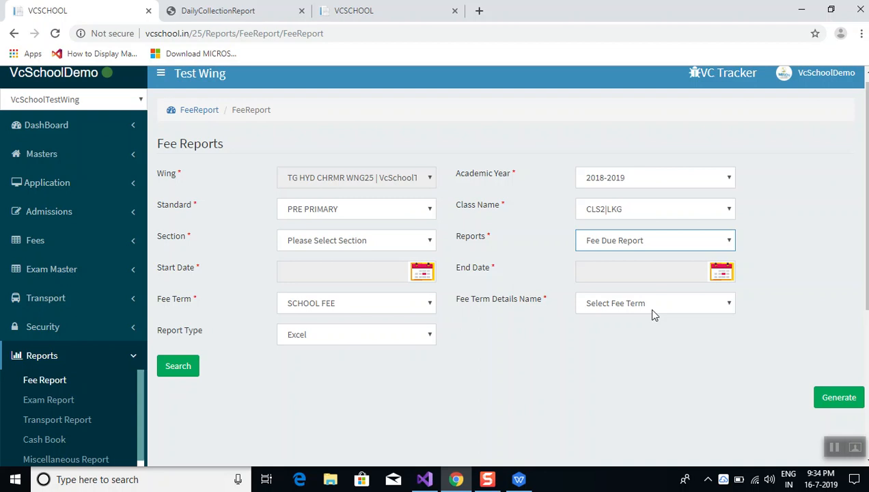
Keep SCHOOL FEE as the fee term, with Excel output unchanged
{"action": "left_click", "coordinate": [384, 308]}
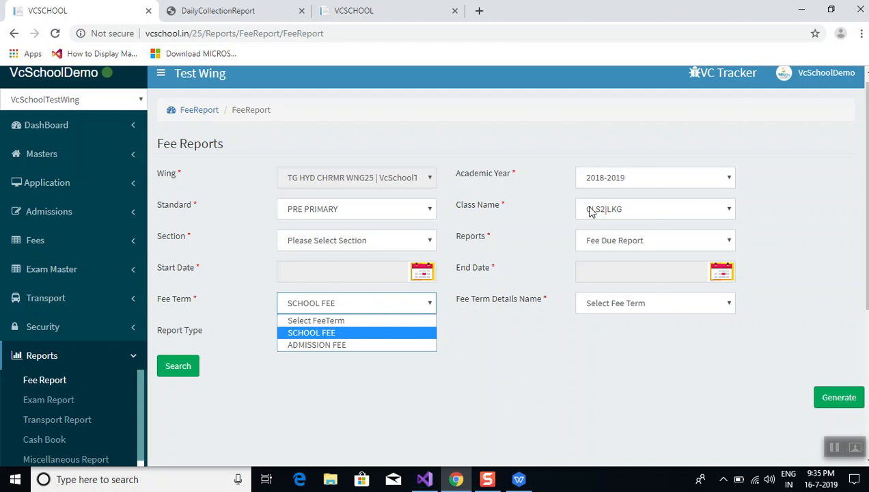
{"action": "key", "text": "Up"}
{"action": "key", "text": "Escape"}
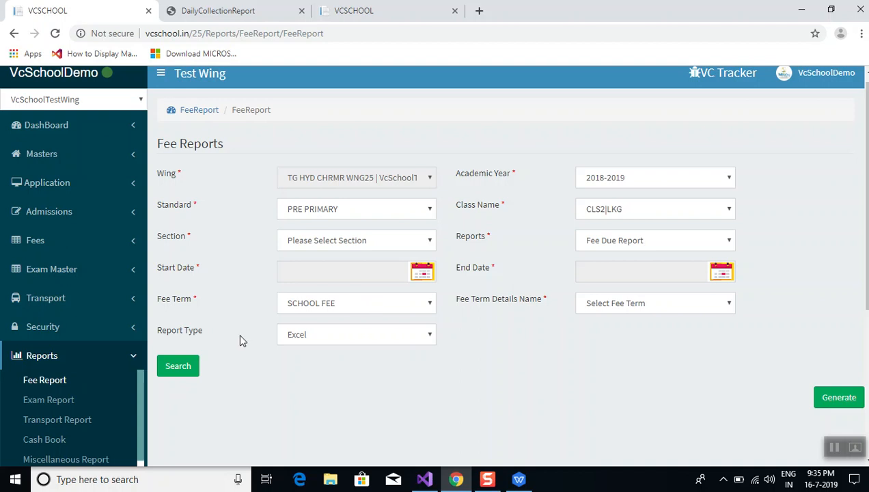
Run the CLS2|LKG fee due search and review the two students' dues of 2000 and 4500
{"action": "left_click", "coordinate": [183, 367]}
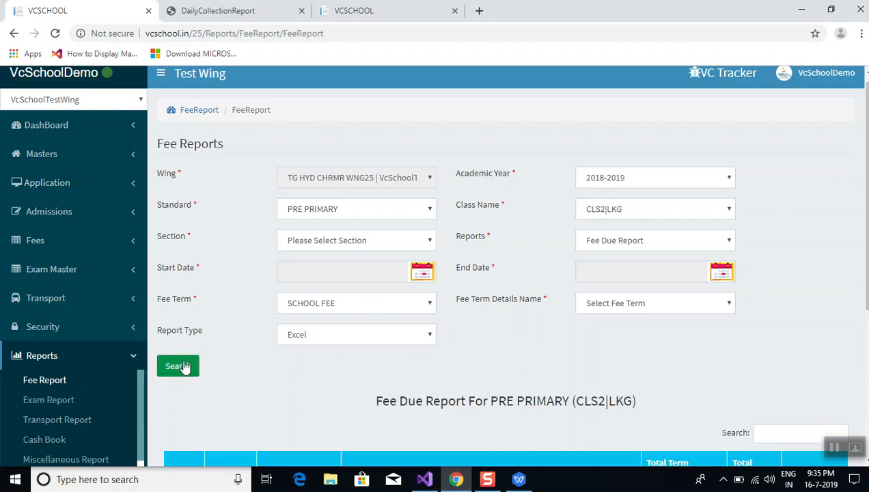
{"action": "scroll", "coordinate": [261, 394], "scroll_direction": "down", "scroll_amount": 3}
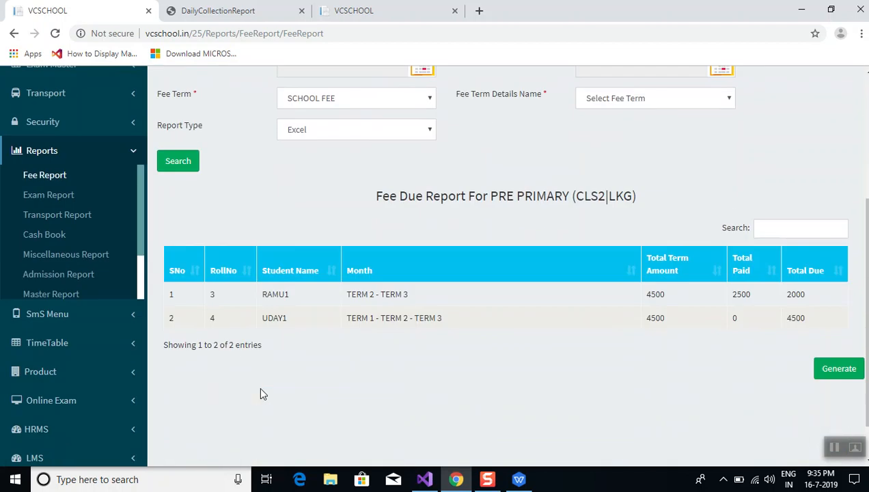
{"action": "scroll", "coordinate": [261, 390], "scroll_direction": "up", "scroll_amount": 2}
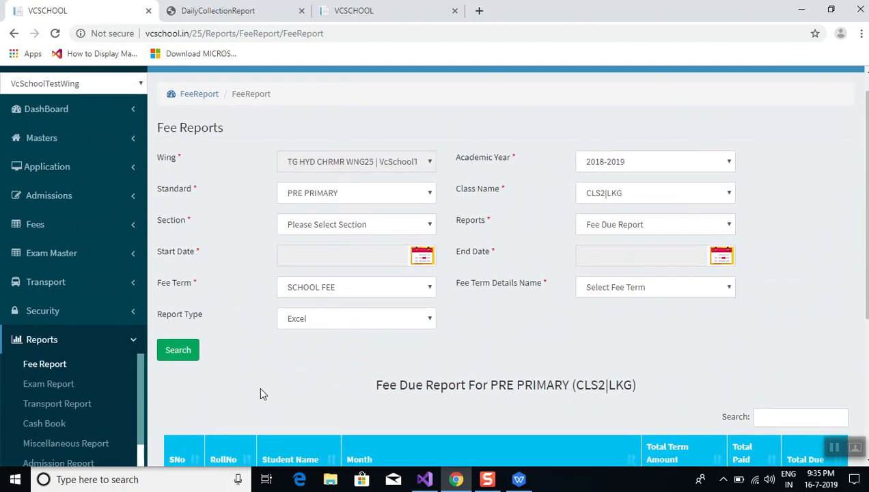
{"action": "scroll", "coordinate": [260, 394], "scroll_direction": "down", "scroll_amount": 2}
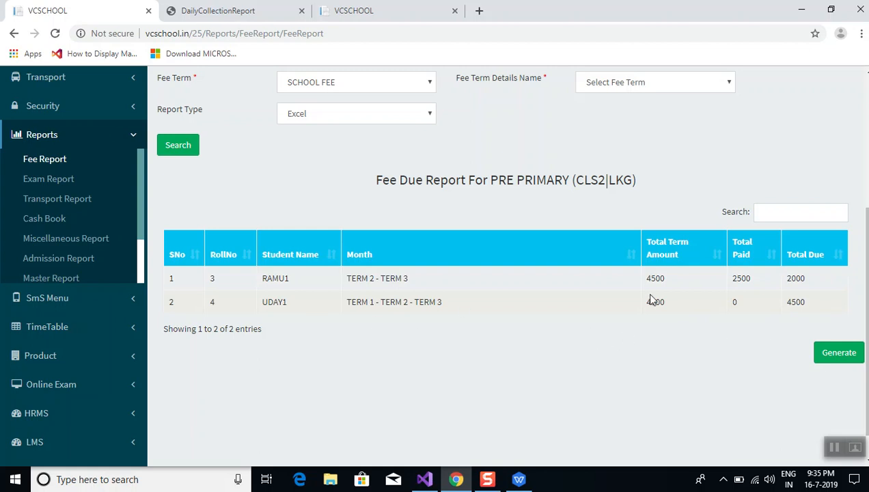
{"action": "double_click", "coordinate": [659, 308]}
{"action": "left_click", "coordinate": [527, 186]}
Switch the Fee Term to ADMISSION FEE and rerun the report, showing three students owing 1000 each
{"action": "scroll", "coordinate": [532, 193], "scroll_direction": "up", "scroll_amount": 1}
{"action": "scroll", "coordinate": [530, 193], "scroll_direction": "up", "scroll_amount": 1}
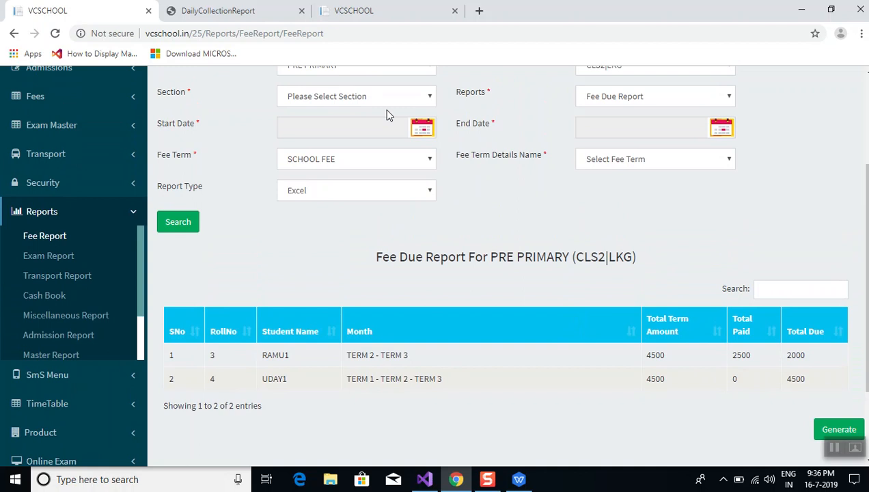
{"action": "left_click", "coordinate": [408, 167]}
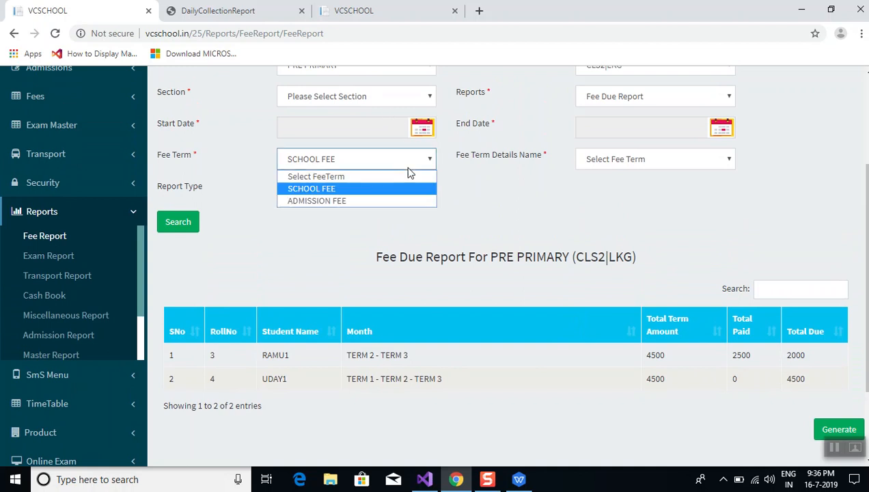
{"action": "left_click", "coordinate": [396, 201]}
{"action": "left_click", "coordinate": [184, 222]}
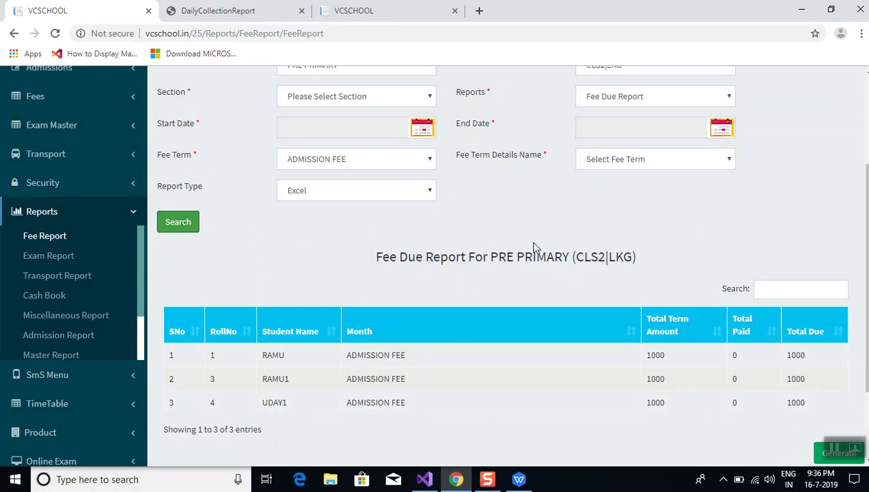
{"action": "left_click", "coordinate": [454, 228]}
{"action": "scroll", "coordinate": [454, 227], "scroll_direction": "up", "scroll_amount": 1}
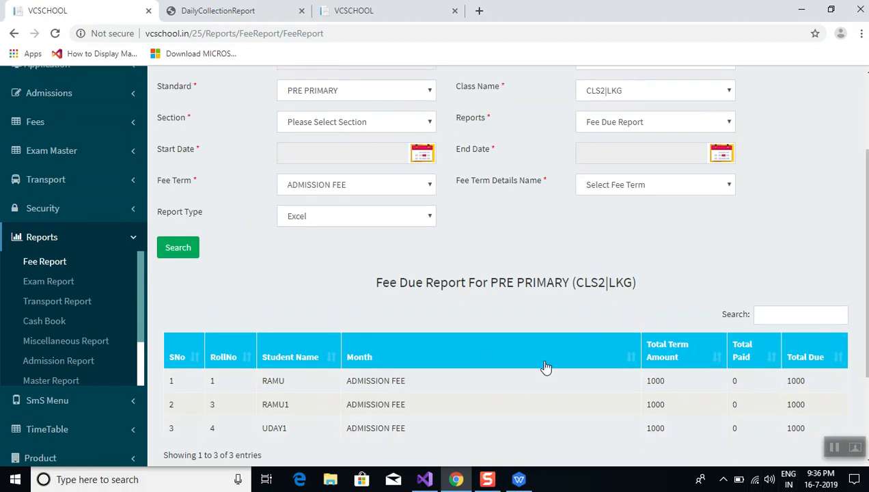
Set the Fee Term back to SCHOOL FEE and the Start Date to 01/07/2018
{"action": "left_click", "coordinate": [380, 184]}
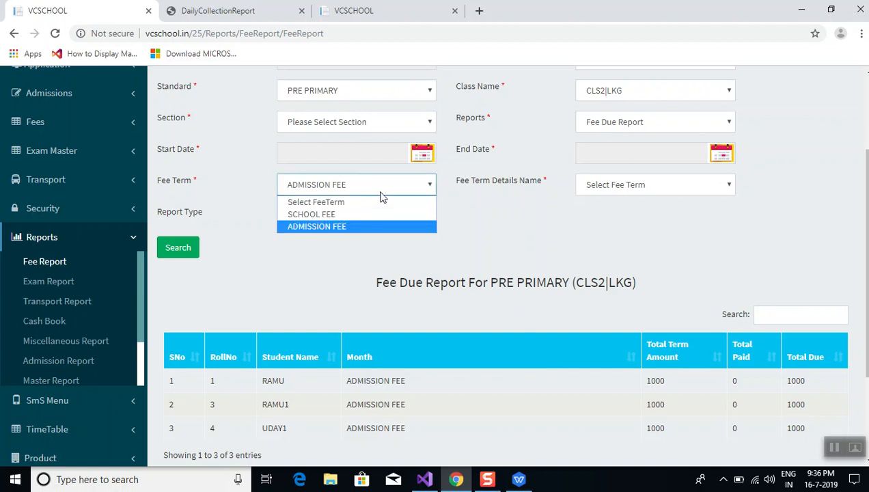
{"action": "left_click", "coordinate": [363, 214]}
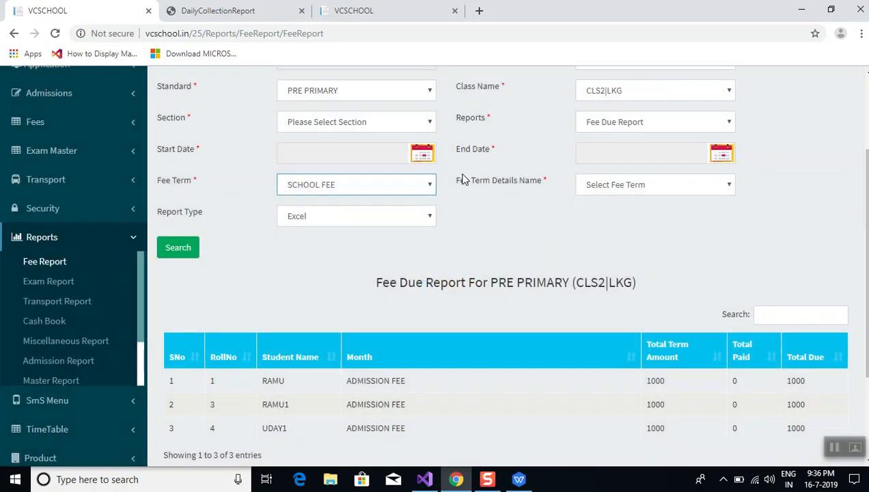
{"action": "left_click", "coordinate": [416, 155]}
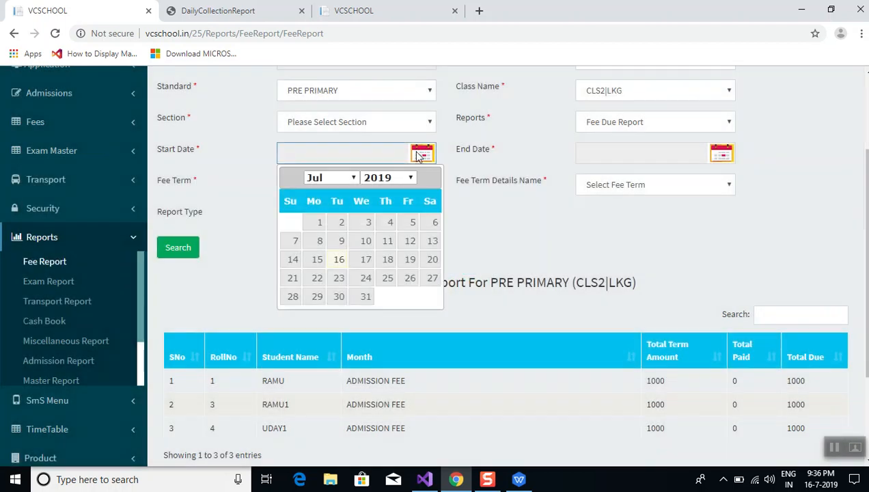
{"action": "left_click", "coordinate": [392, 185]}
{"action": "left_click", "coordinate": [375, 300]}
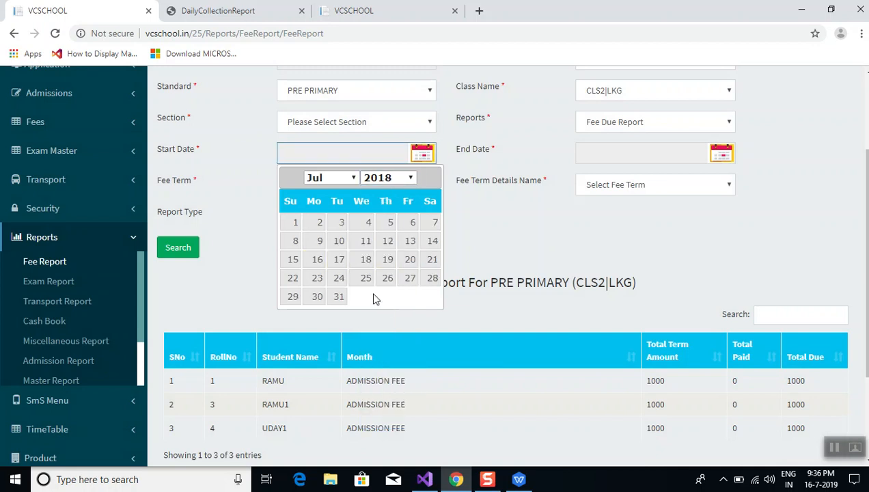
{"action": "left_click", "coordinate": [292, 223]}
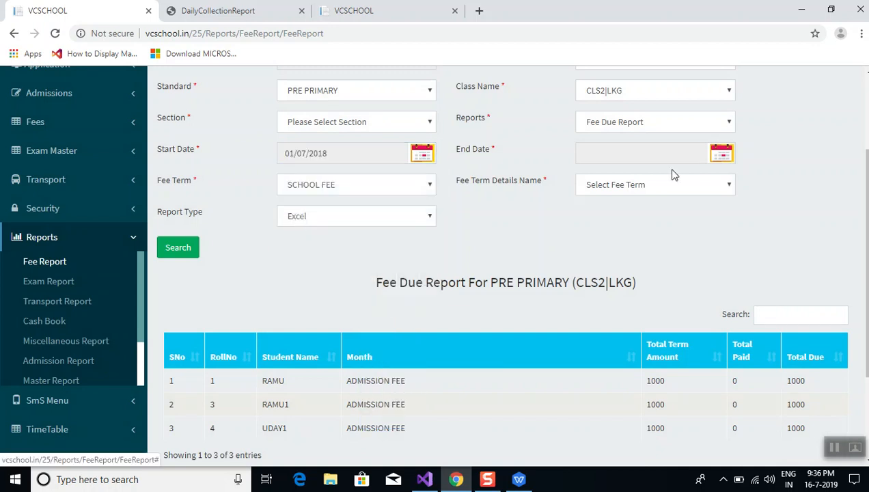
Set the End Date to 01/09/2018 and rerun the search, listing TERM 2 dues of 500 and 1500
{"action": "left_click", "coordinate": [721, 153]}
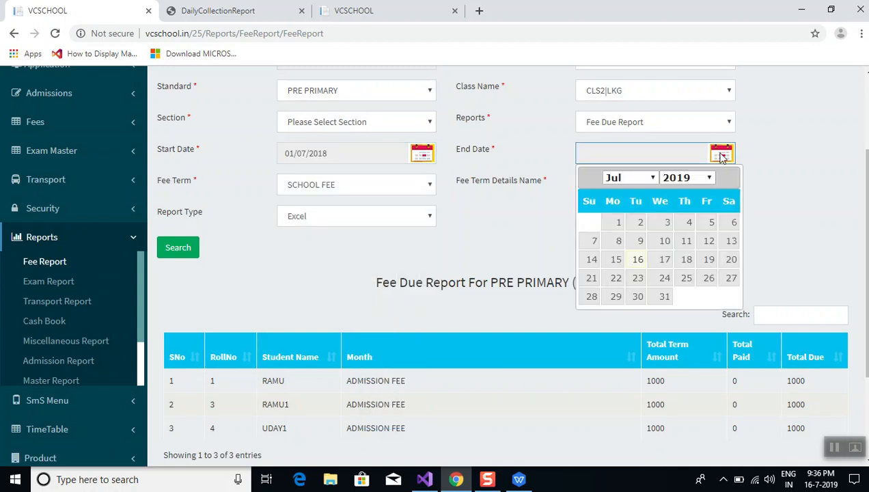
{"action": "left_click", "coordinate": [647, 179]}
{"action": "left_click", "coordinate": [687, 178]}
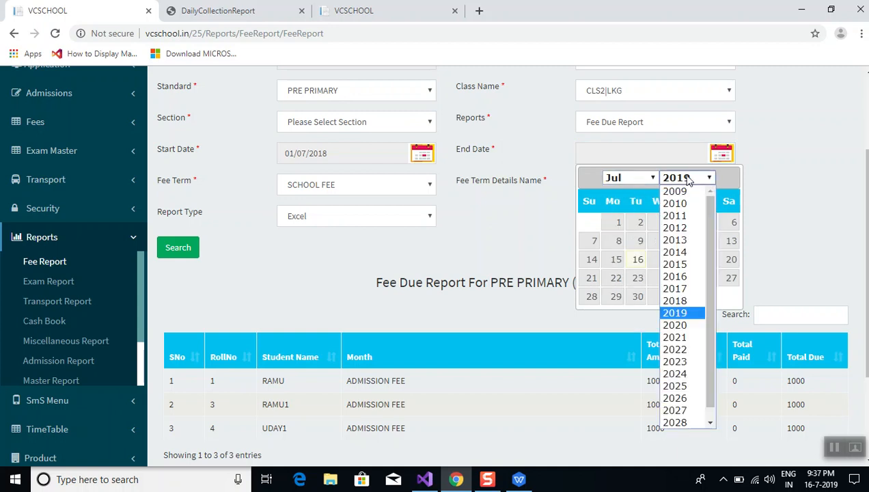
{"action": "left_click", "coordinate": [686, 301]}
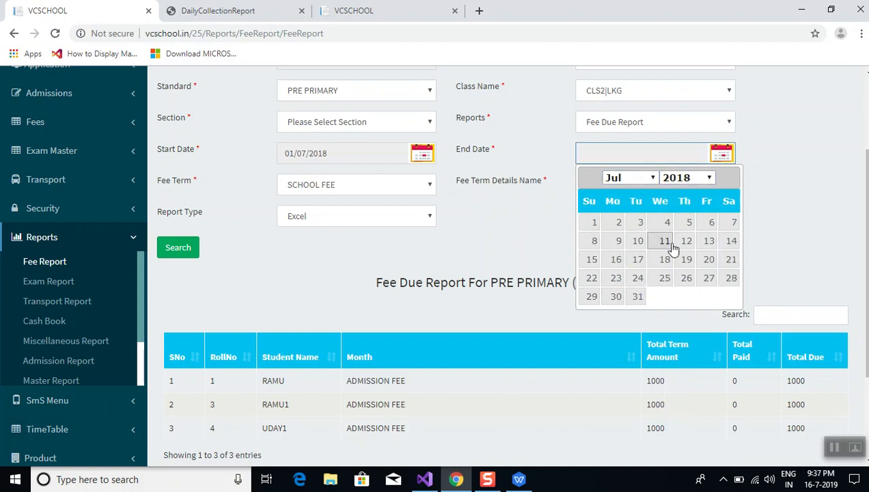
{"action": "left_click", "coordinate": [636, 177]}
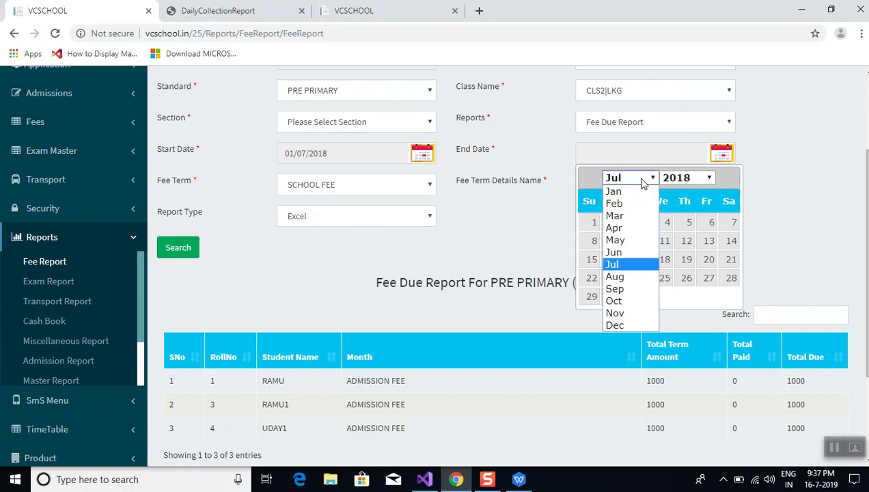
{"action": "left_click", "coordinate": [631, 293]}
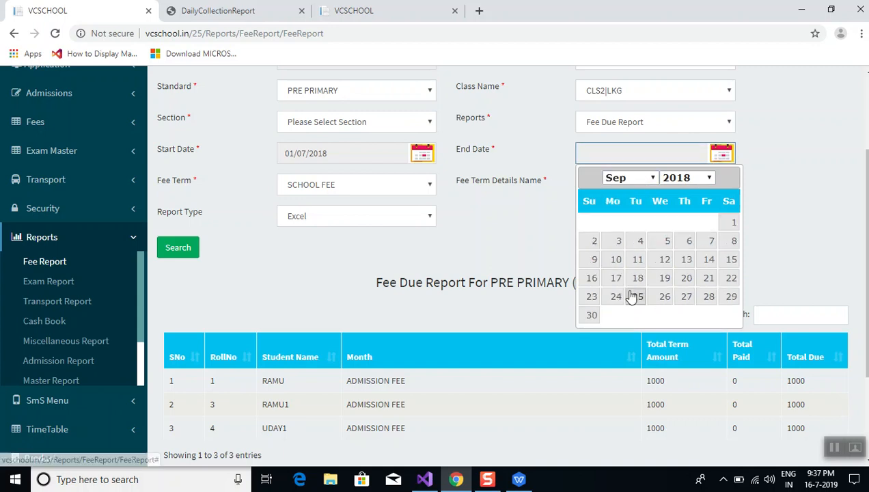
{"action": "left_click", "coordinate": [732, 228]}
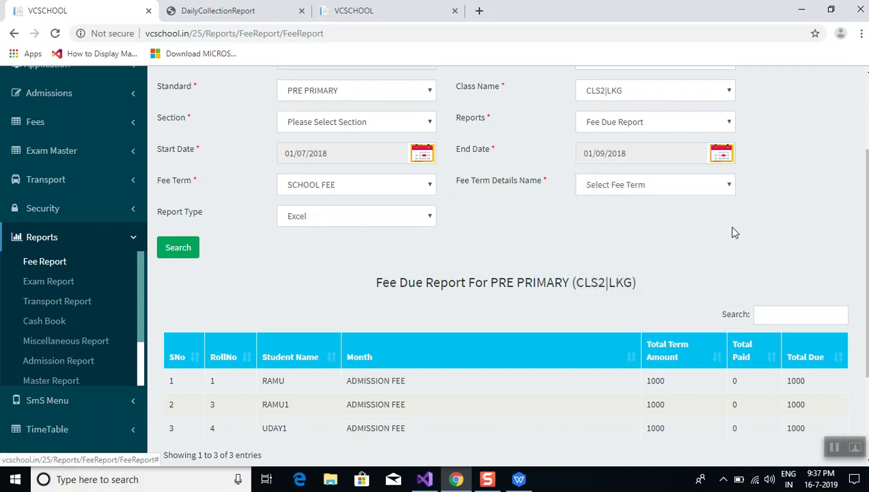
{"action": "left_click", "coordinate": [179, 248]}
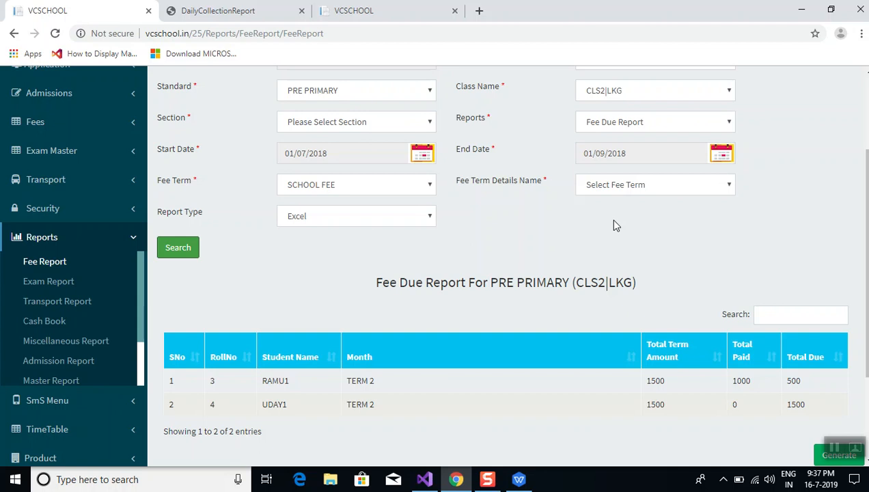
Keep Excel as the report format
{"action": "left_click", "coordinate": [425, 218]}
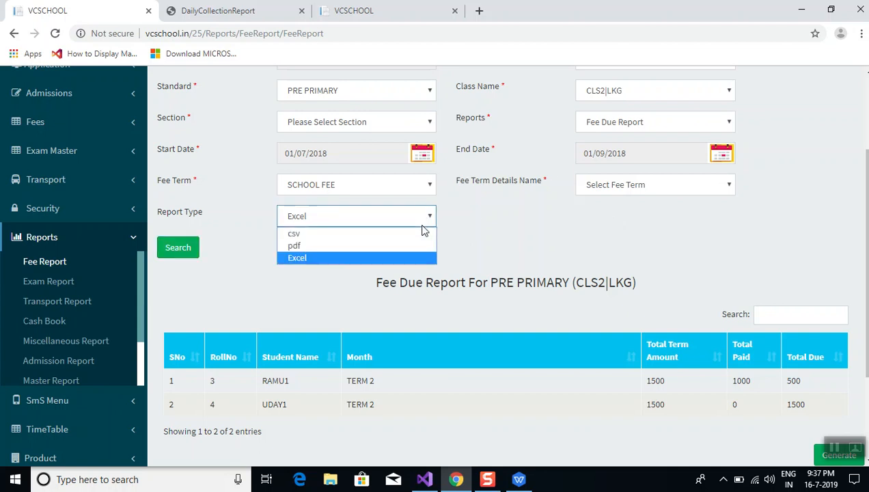
{"action": "left_click", "coordinate": [557, 280]}
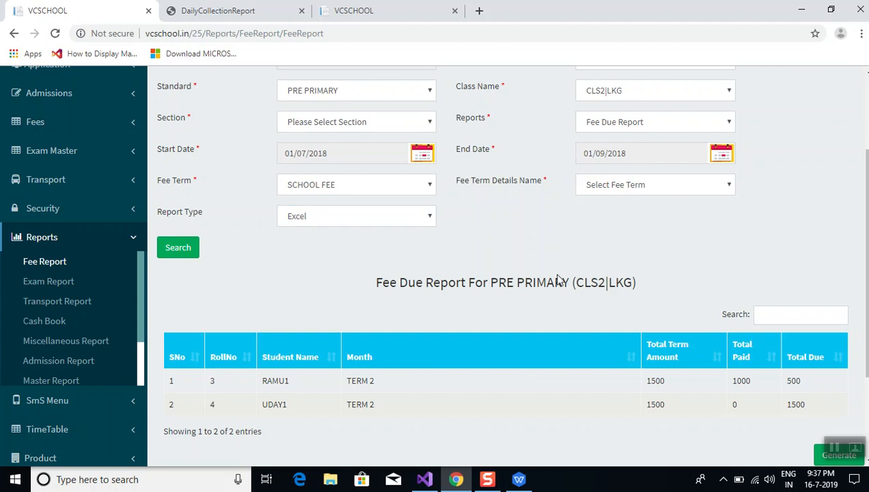
{"action": "scroll", "coordinate": [523, 240], "scroll_direction": "down", "scroll_amount": 3}
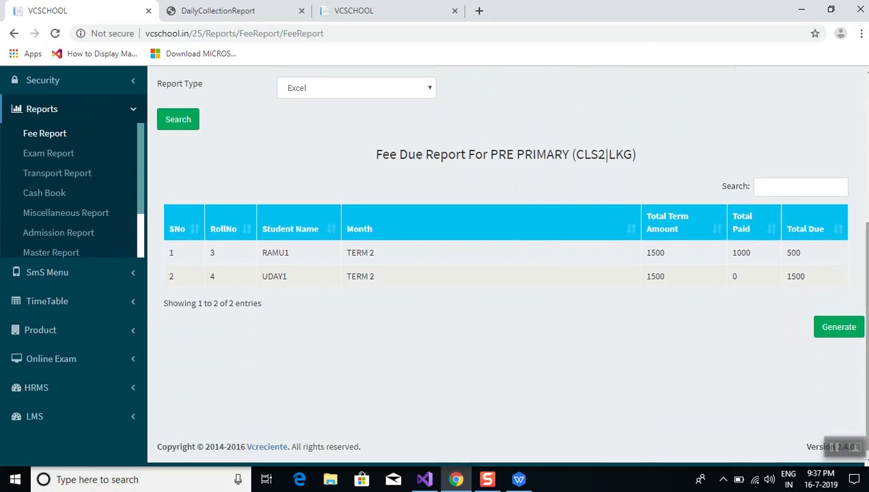
Generate the TERM 2 fee due report as an Excel .xls file and open the download
{"action": "left_click", "coordinate": [831, 340]}
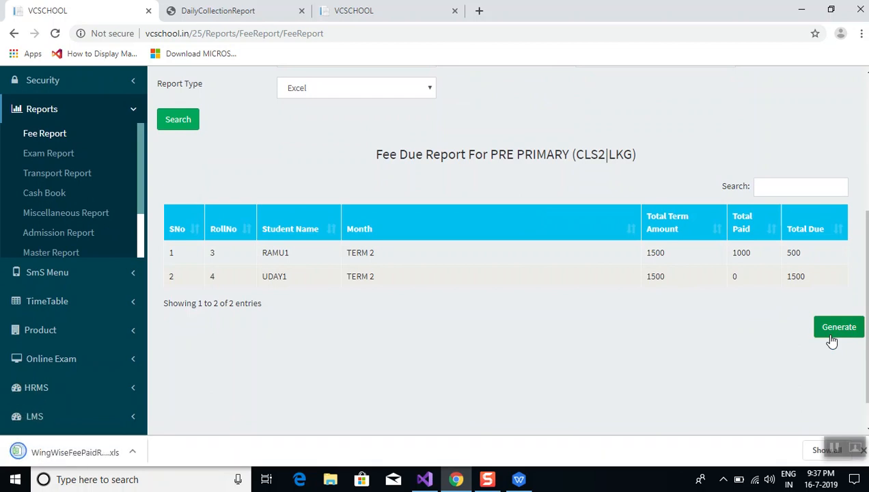
{"action": "left_click", "coordinate": [56, 459]}
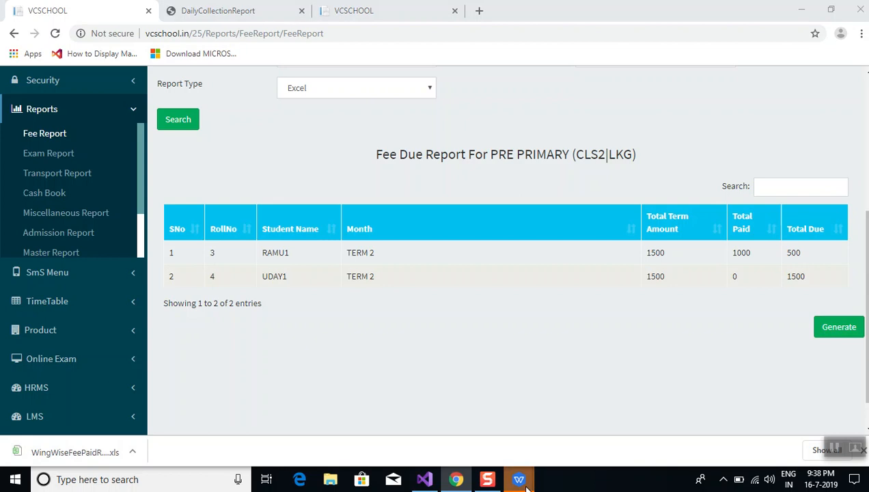
{"action": "mouse_move", "coordinate": [518, 479]}
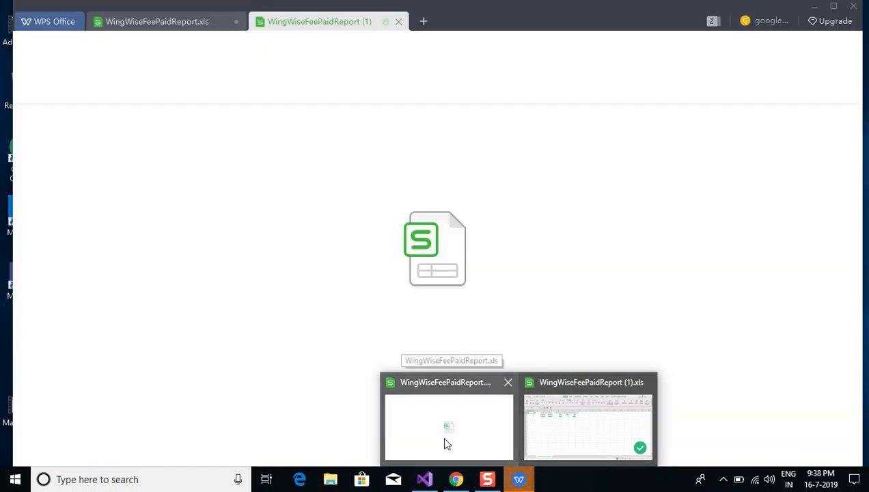
Check WingWiseFeePaidReport (1).xls in WPS Office for the 500 and 1500 balances, then return to Chrome
{"action": "left_click", "coordinate": [446, 444]}
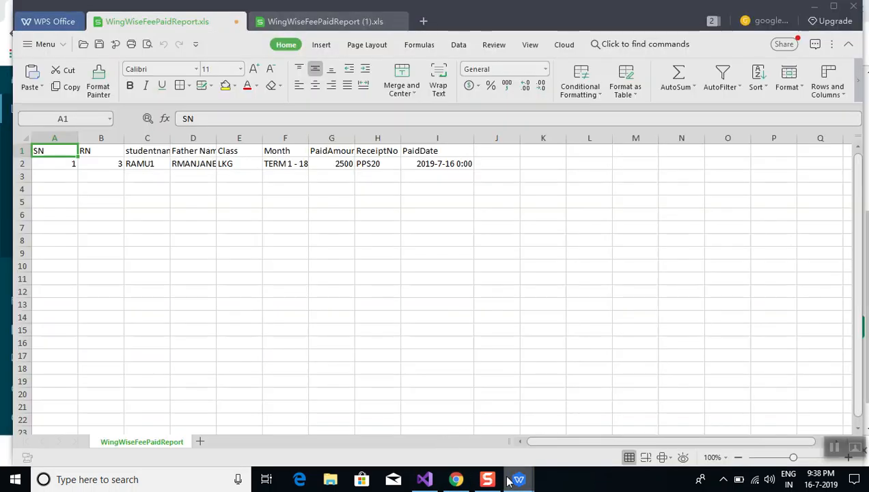
{"action": "mouse_move", "coordinate": [518, 478]}
{"action": "left_click", "coordinate": [612, 449]}
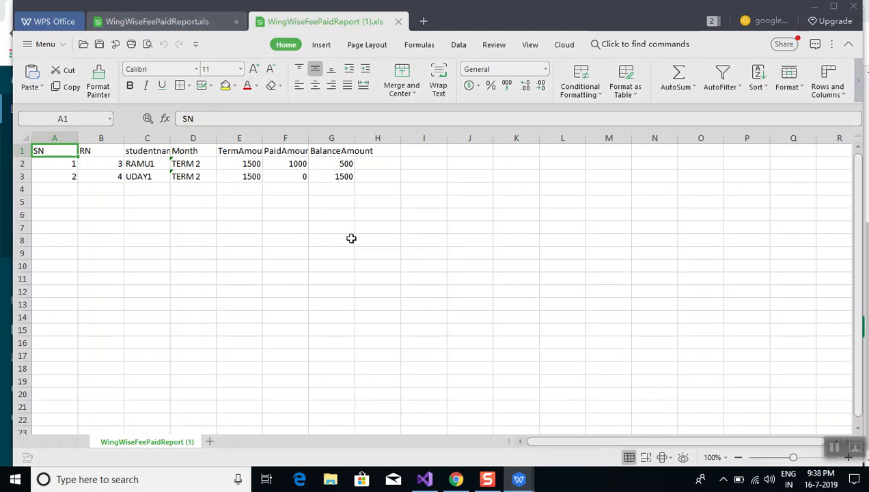
{"action": "left_click", "coordinate": [456, 479]}
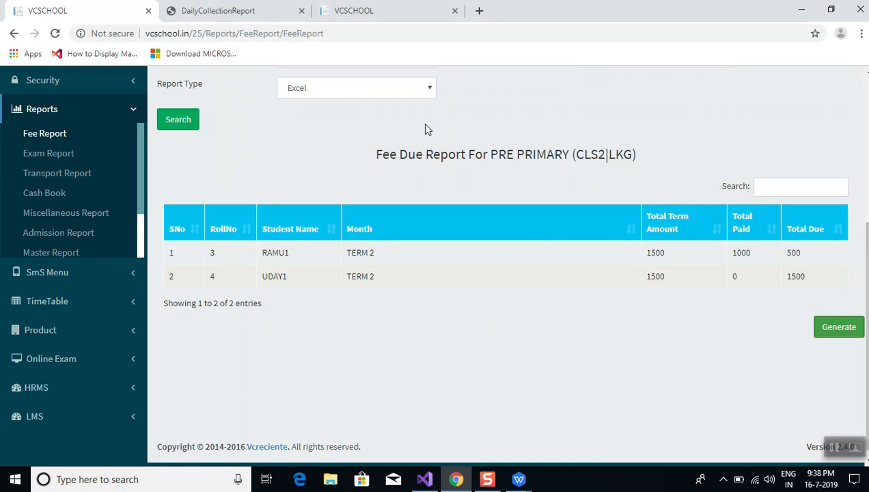
Switch the report format to pdf and generate the fee due report
{"action": "left_click", "coordinate": [377, 99]}
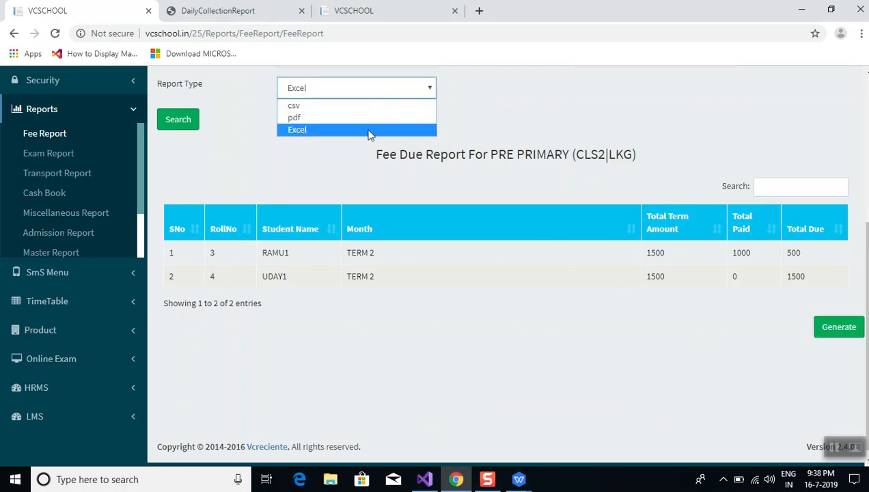
{"action": "left_click", "coordinate": [335, 117]}
{"action": "left_click", "coordinate": [839, 326]}
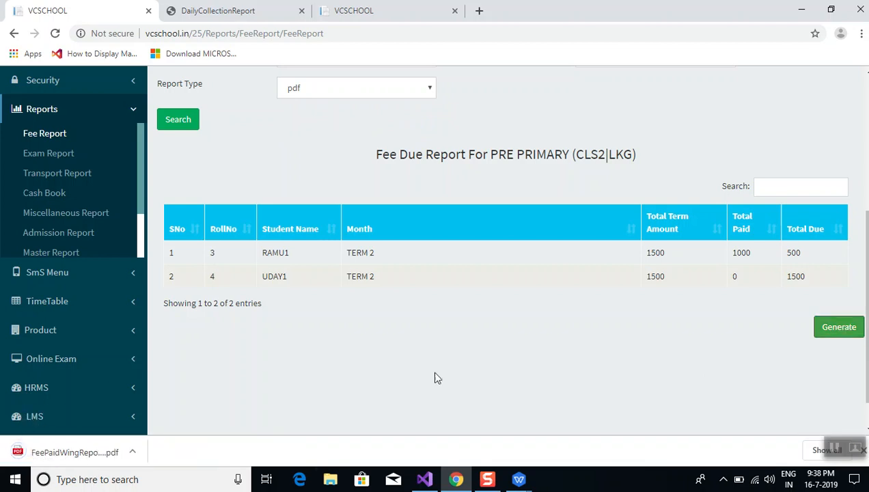
Open FeePaidWingReport (1).pdf showing Rs 2000.00 due, then go back to the Fee Report tab
{"action": "left_click", "coordinate": [86, 458]}
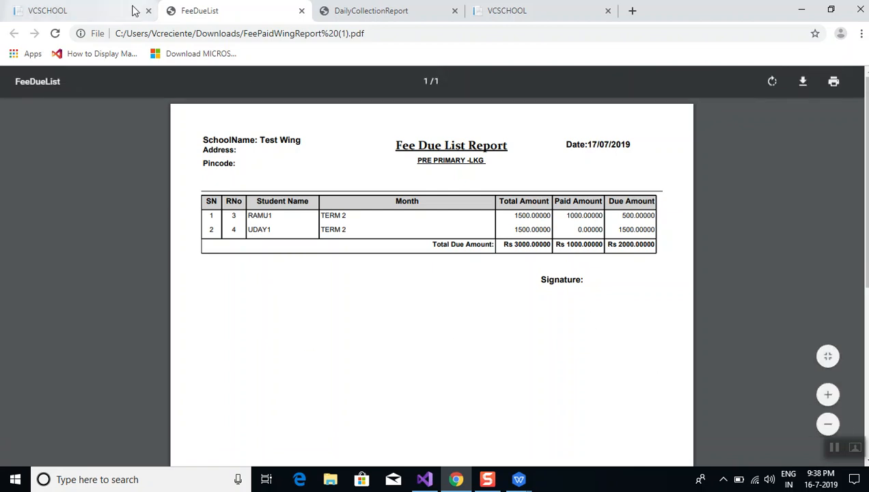
{"action": "left_click", "coordinate": [82, 11]}
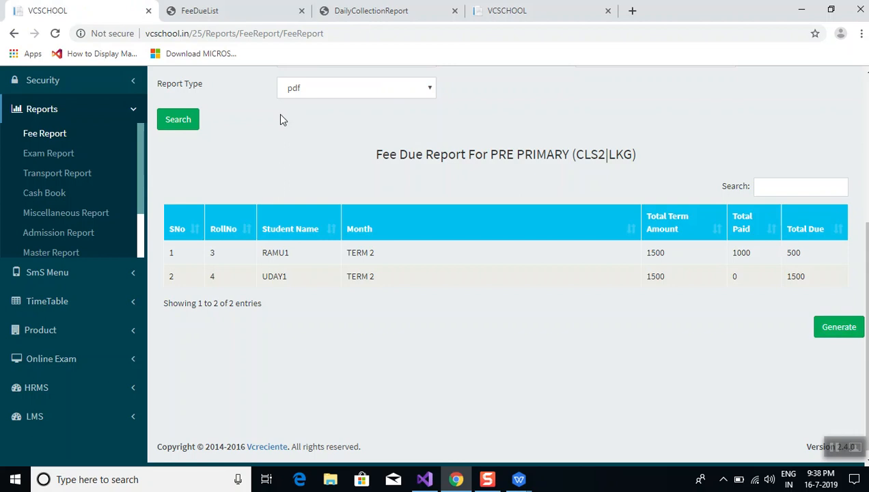
{"action": "scroll", "coordinate": [688, 101], "scroll_direction": "up", "scroll_amount": 4}
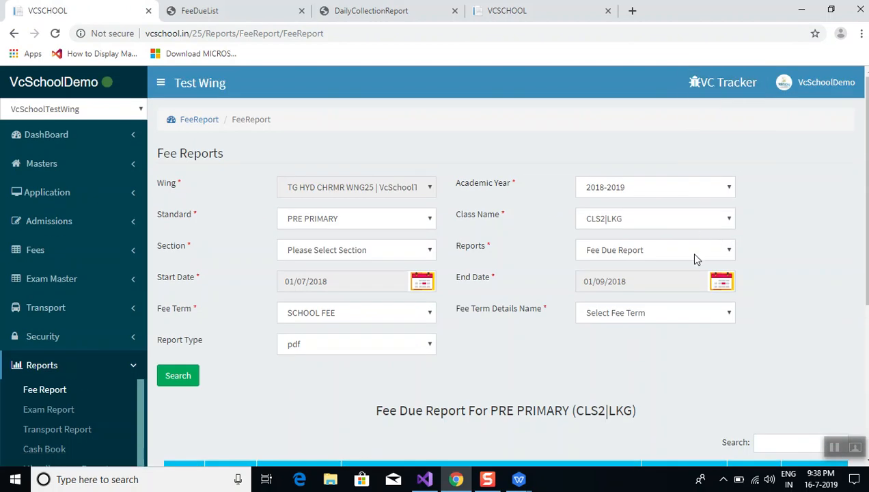
Run the Account Register Report for section ENGLISH|A, showing 1500 for each of TERM 1–3
{"action": "left_click", "coordinate": [690, 252]}
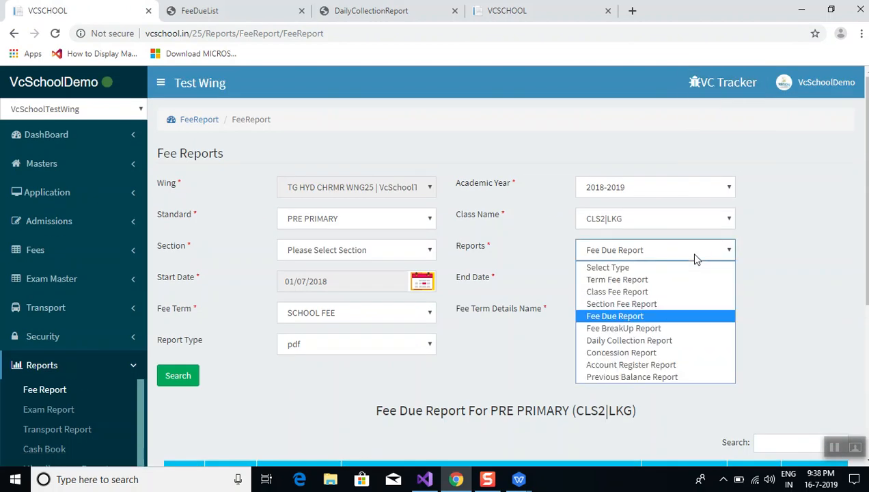
{"action": "left_click", "coordinate": [648, 365]}
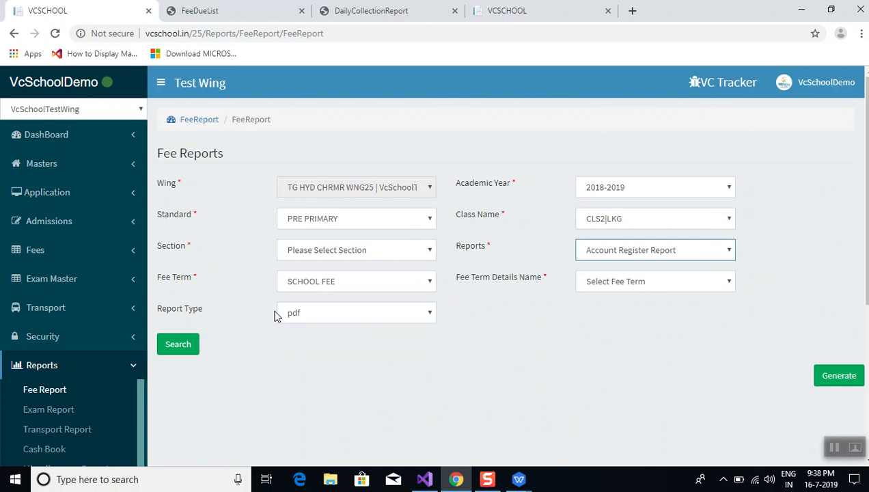
{"action": "left_click", "coordinate": [182, 348]}
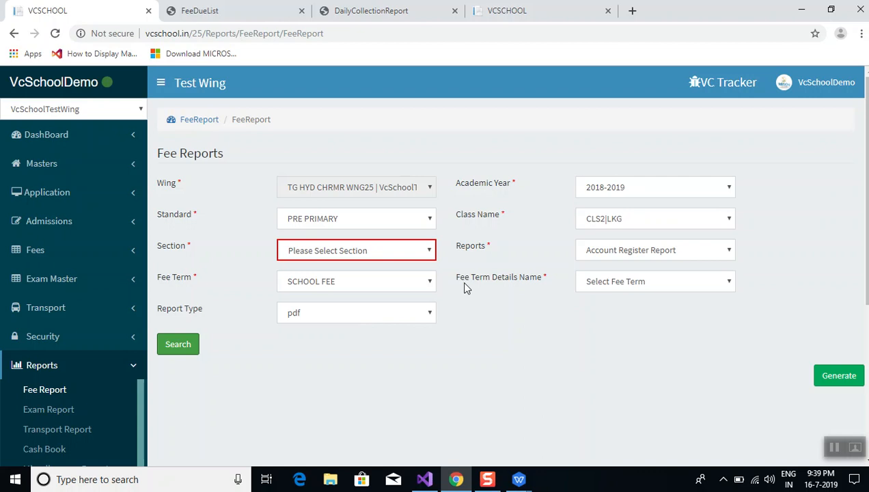
{"action": "left_click", "coordinate": [422, 253]}
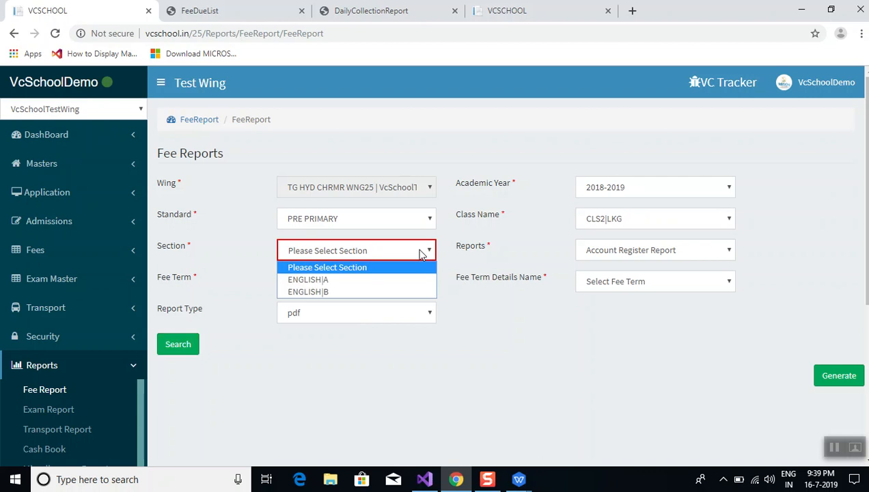
{"action": "left_click", "coordinate": [400, 283]}
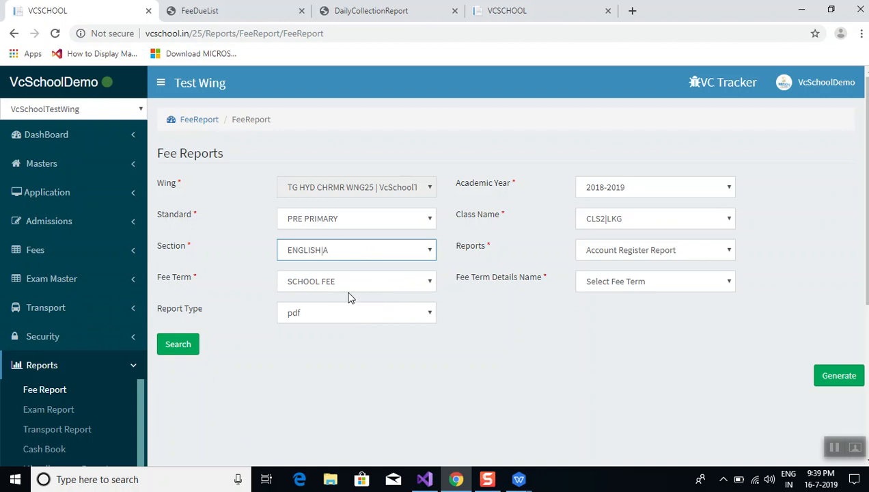
{"action": "left_click", "coordinate": [178, 347]}
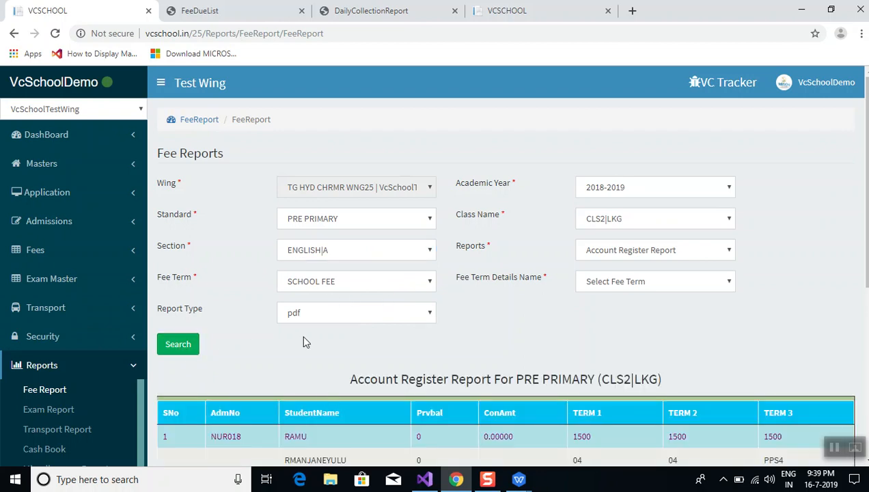
{"action": "scroll", "coordinate": [301, 334], "scroll_direction": "down", "scroll_amount": 1}
{"action": "scroll", "coordinate": [305, 341], "scroll_direction": "down", "scroll_amount": 4}
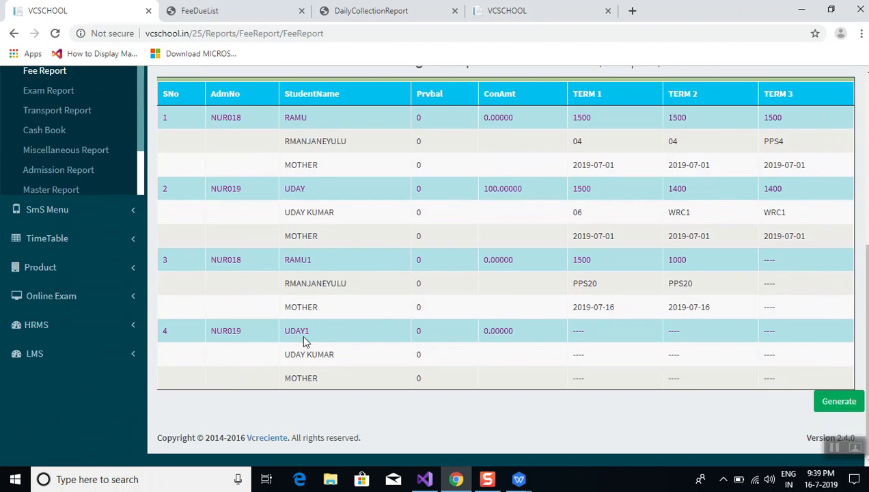
{"action": "scroll", "coordinate": [303, 341], "scroll_direction": "up", "scroll_amount": 1}
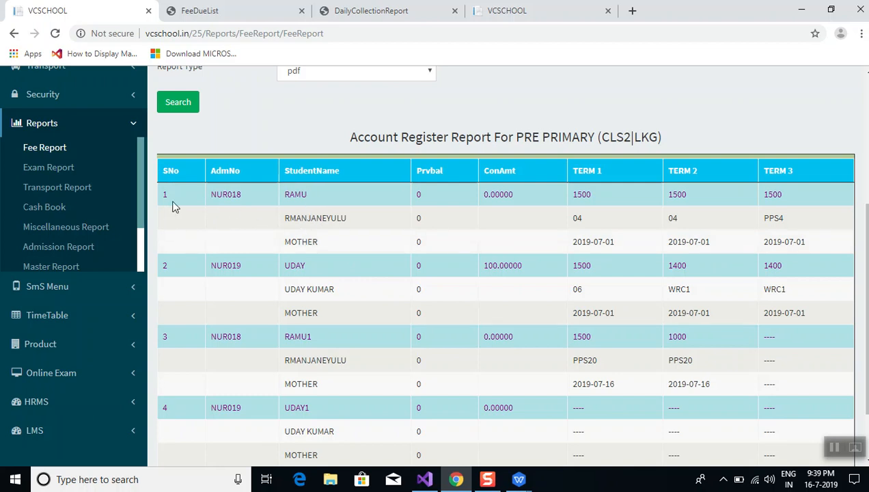
{"action": "left_click_drag", "start_coordinate": [173, 198], "coordinate": [182, 241]}
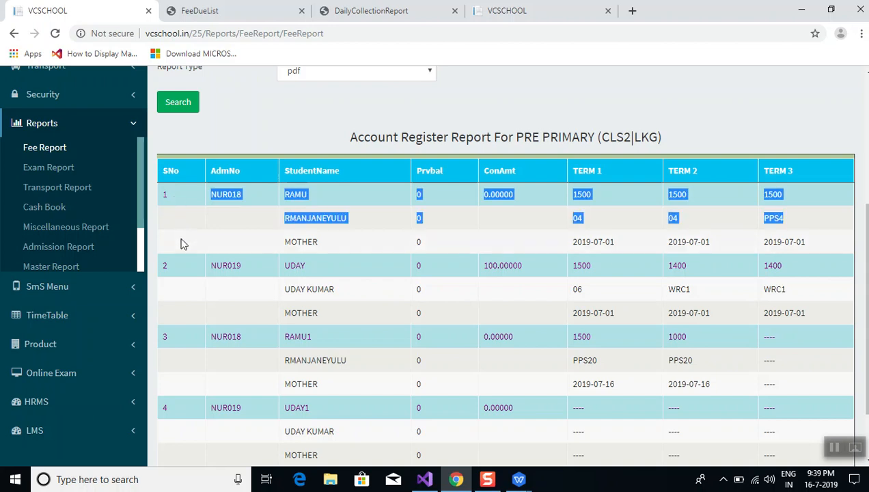
{"action": "left_click_drag", "start_coordinate": [239, 257], "coordinate": [332, 248]}
{"action": "left_click", "coordinate": [335, 251]}
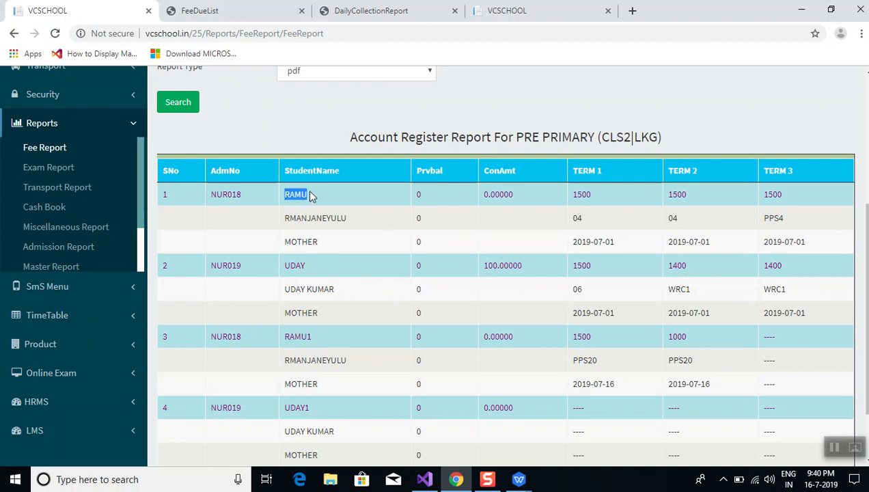
{"action": "left_click", "coordinate": [427, 203]}
{"action": "double_click", "coordinate": [587, 193]}
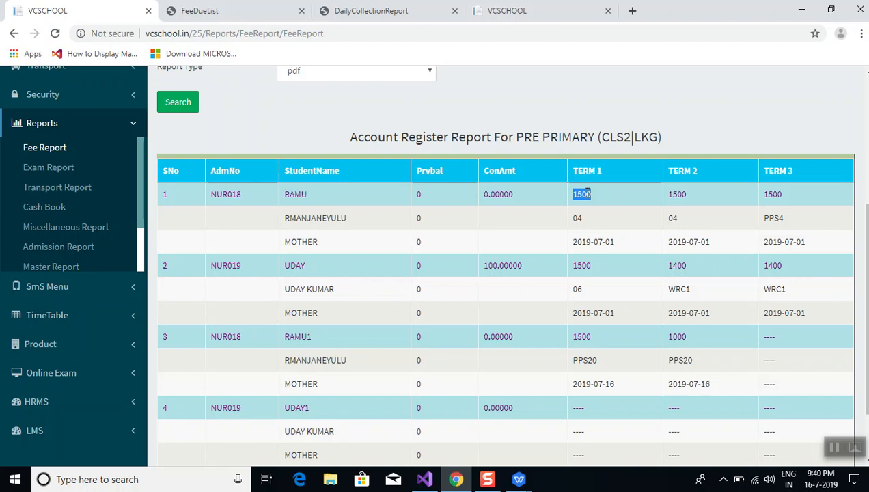
{"action": "left_click_drag", "start_coordinate": [324, 236], "coordinate": [325, 211]}
{"action": "double_click", "coordinate": [323, 211]}
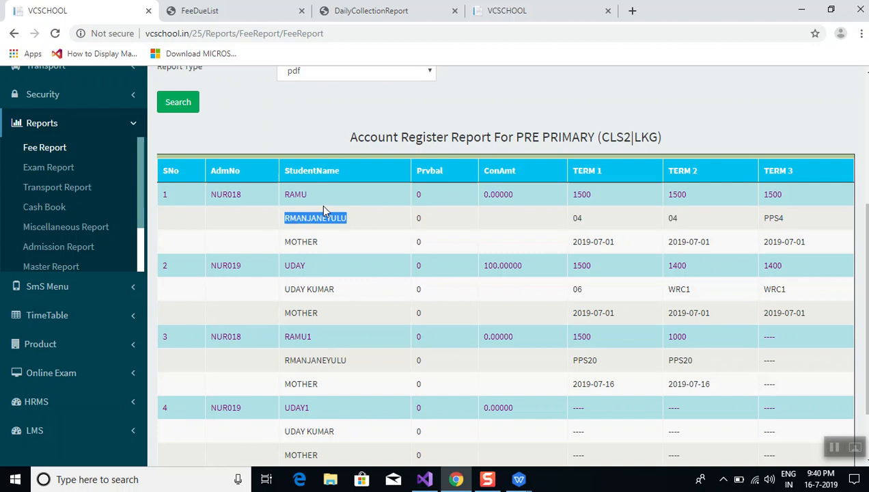
{"action": "left_click", "coordinate": [592, 217]}
{"action": "double_click", "coordinate": [304, 242]}
{"action": "left_click", "coordinate": [597, 241]}
{"action": "double_click", "coordinate": [596, 241]}
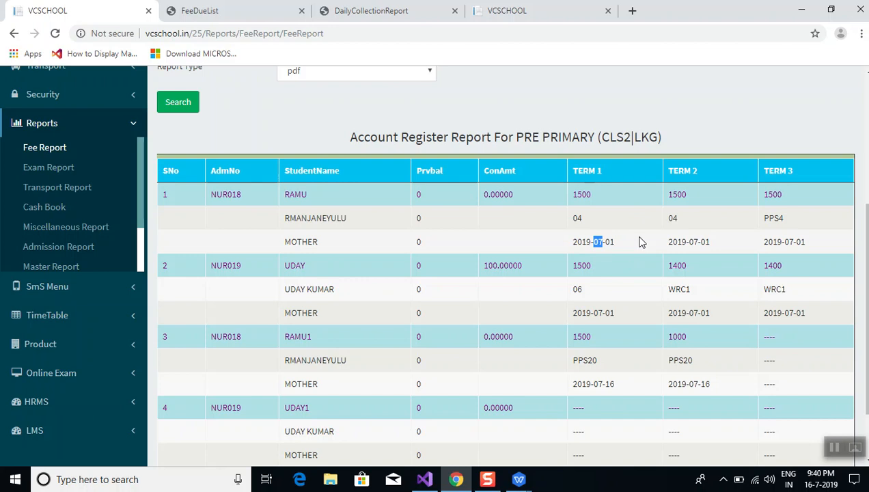
{"action": "left_click", "coordinate": [282, 135]}
{"action": "scroll", "coordinate": [433, 98], "scroll_direction": "up", "scroll_amount": 4}
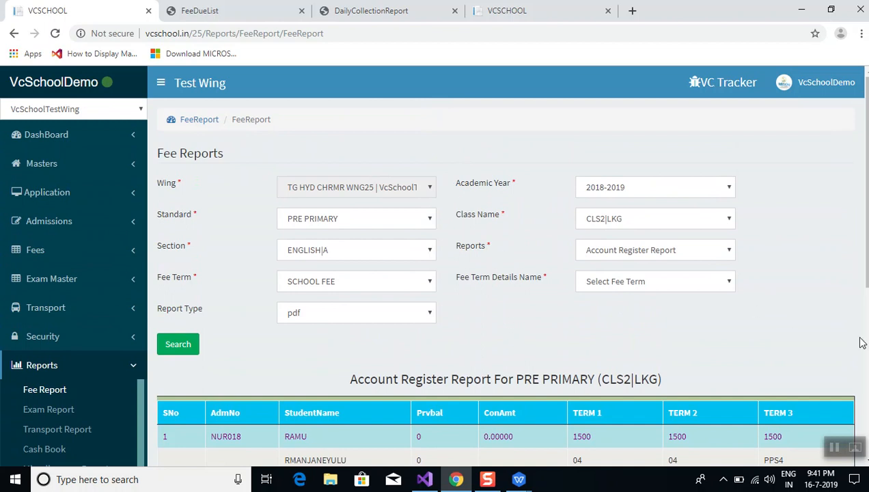
Switch to the Class Fee Report, reset Section to Please Select Section, and search
{"action": "left_click", "coordinate": [677, 257]}
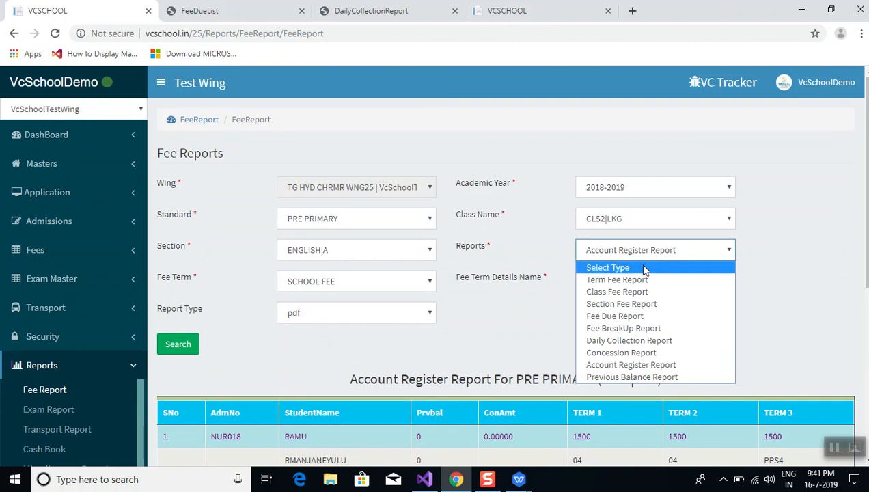
{"action": "left_click", "coordinate": [612, 292]}
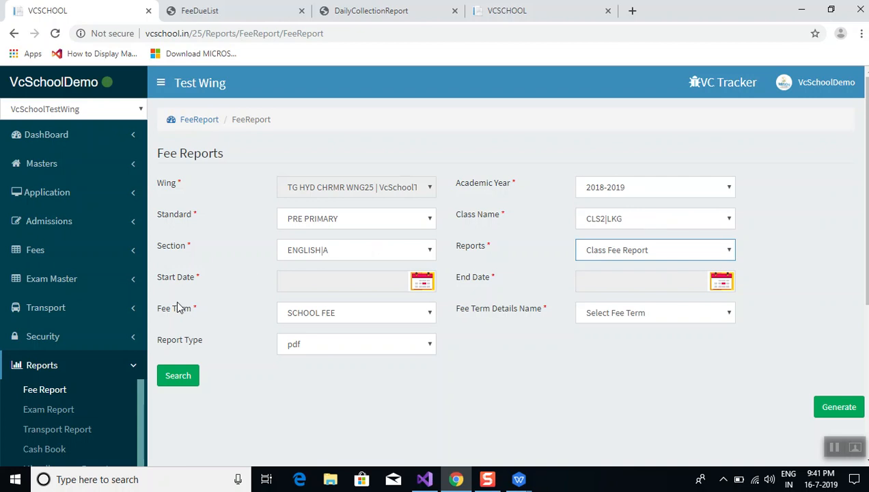
{"action": "left_click", "coordinate": [334, 250]}
{"action": "left_click", "coordinate": [333, 252]}
{"action": "left_click", "coordinate": [334, 252]}
{"action": "left_click", "coordinate": [331, 267]}
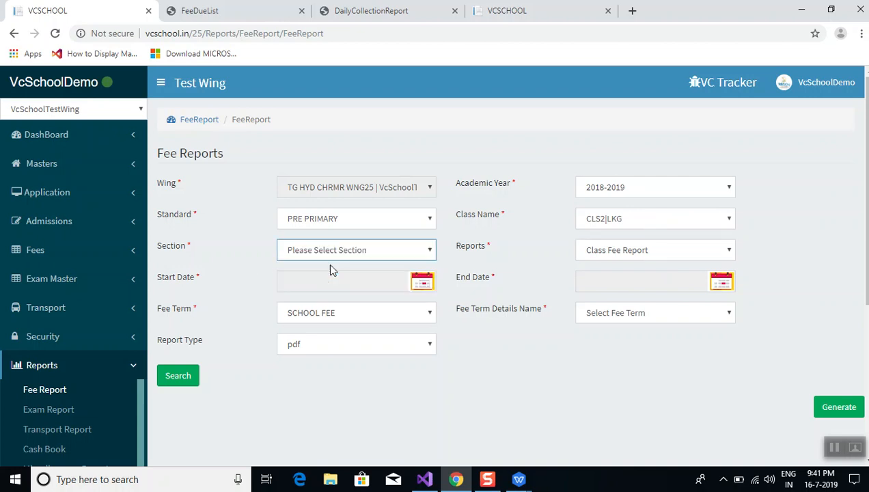
{"action": "left_click", "coordinate": [164, 385]}
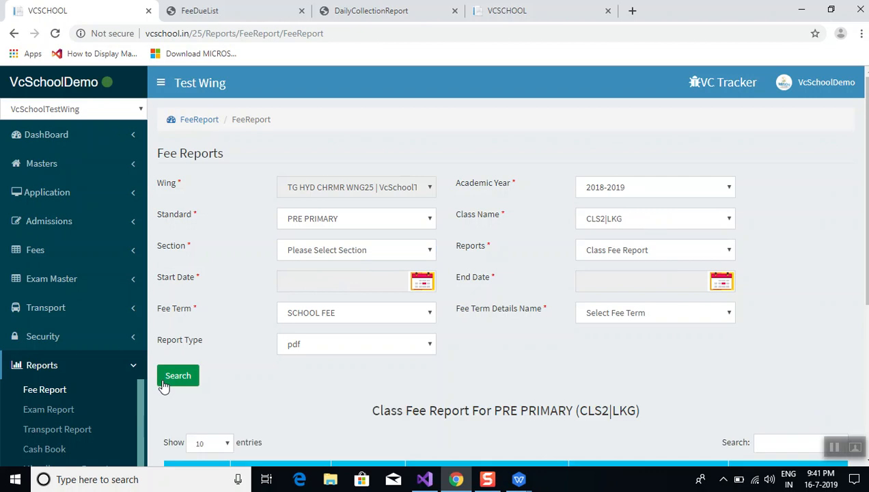
Set Class Name to Select Class and rerun the Class Fee Report for all PRE PRIMARY classes
{"action": "scroll", "coordinate": [308, 405], "scroll_direction": "down", "scroll_amount": 1}
{"action": "scroll", "coordinate": [309, 405], "scroll_direction": "down", "scroll_amount": 3}
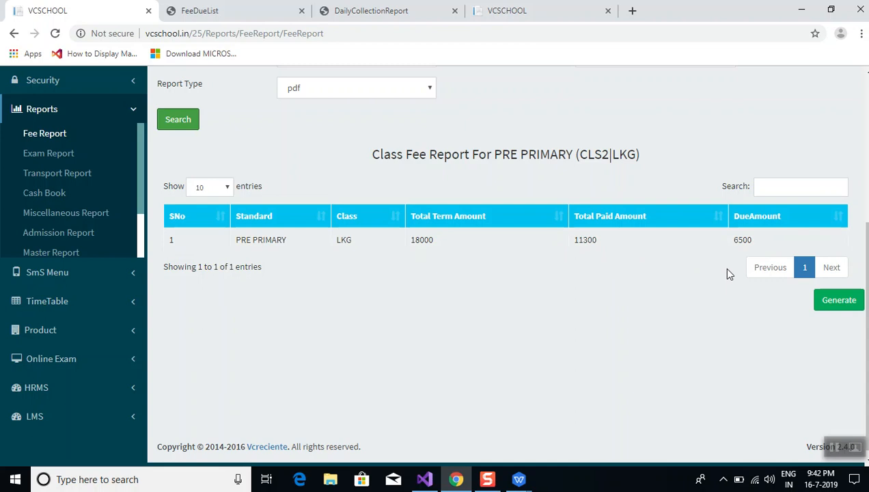
{"action": "scroll", "coordinate": [728, 270], "scroll_direction": "up", "scroll_amount": 3}
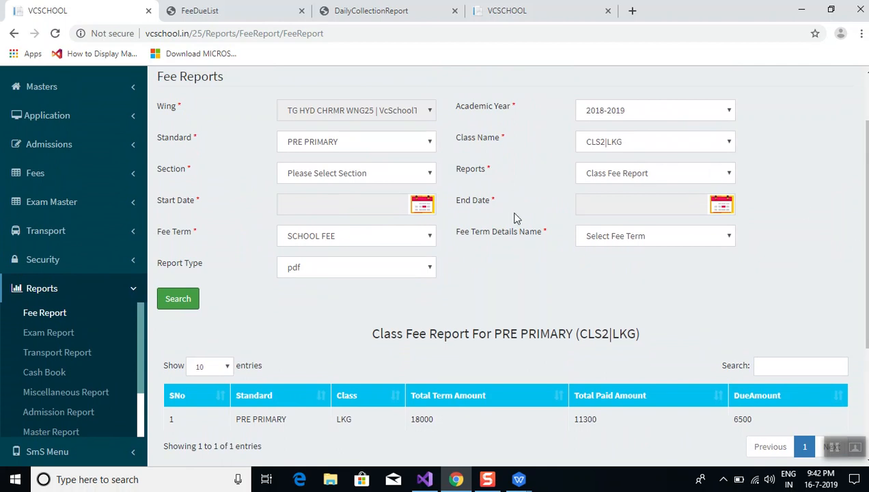
{"action": "left_click", "coordinate": [625, 152]}
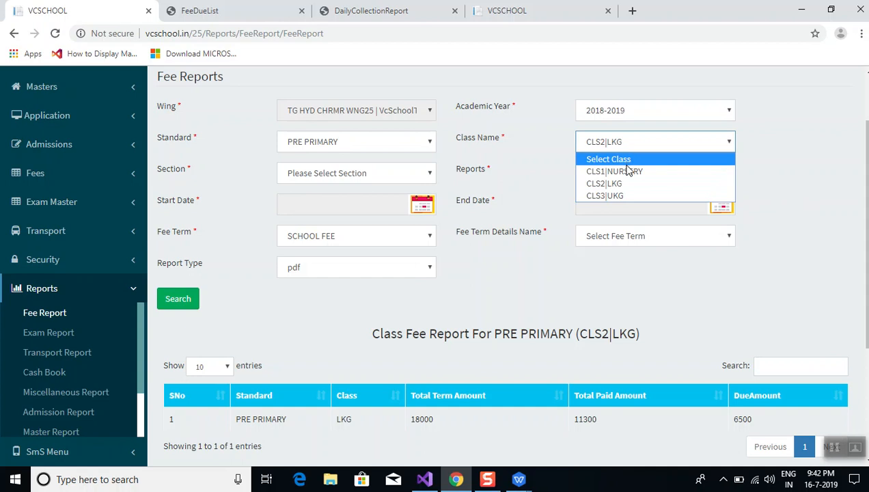
{"action": "left_click", "coordinate": [625, 161]}
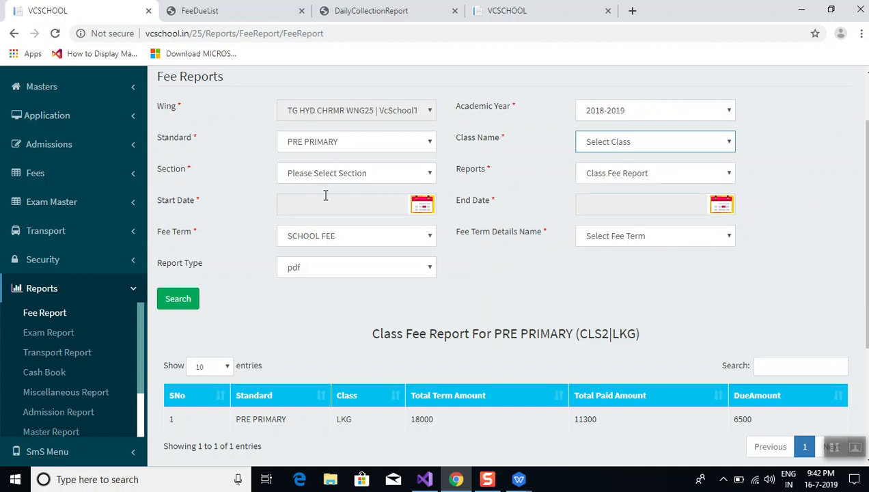
{"action": "left_click", "coordinate": [168, 300]}
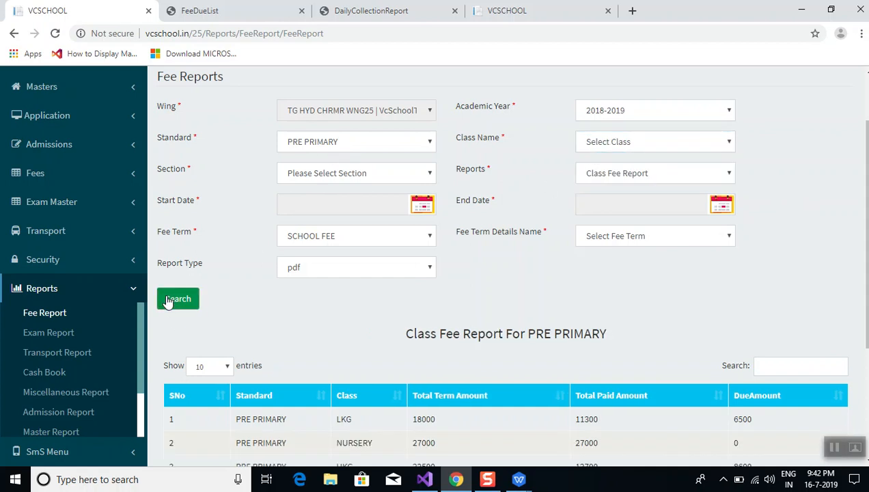
Set Standard to Please Select Standard and rerun the report across all standards
{"action": "scroll", "coordinate": [335, 293], "scroll_direction": "down", "scroll_amount": 1}
{"action": "scroll", "coordinate": [334, 293], "scroll_direction": "down", "scroll_amount": 2}
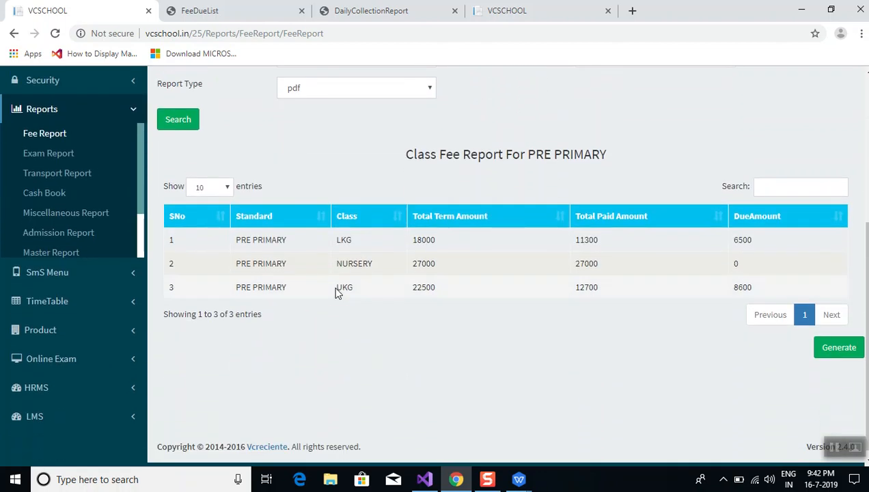
{"action": "scroll", "coordinate": [362, 193], "scroll_direction": "up", "scroll_amount": 4}
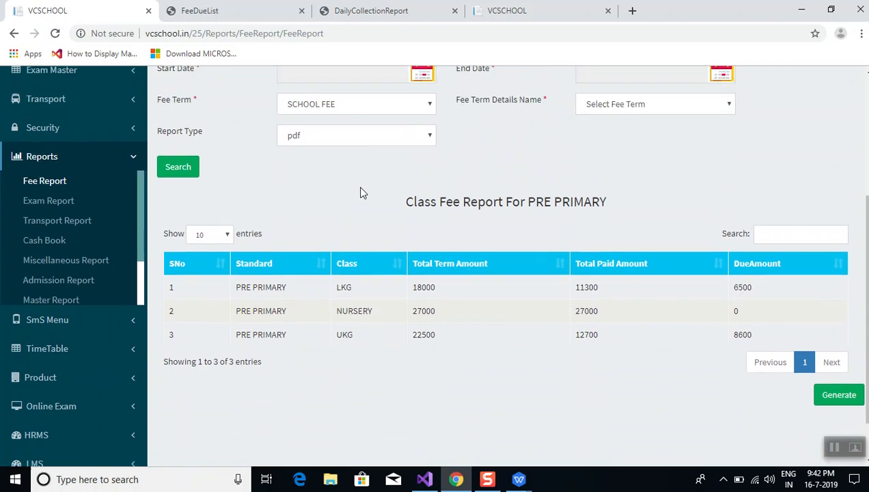
{"action": "left_click", "coordinate": [370, 220]}
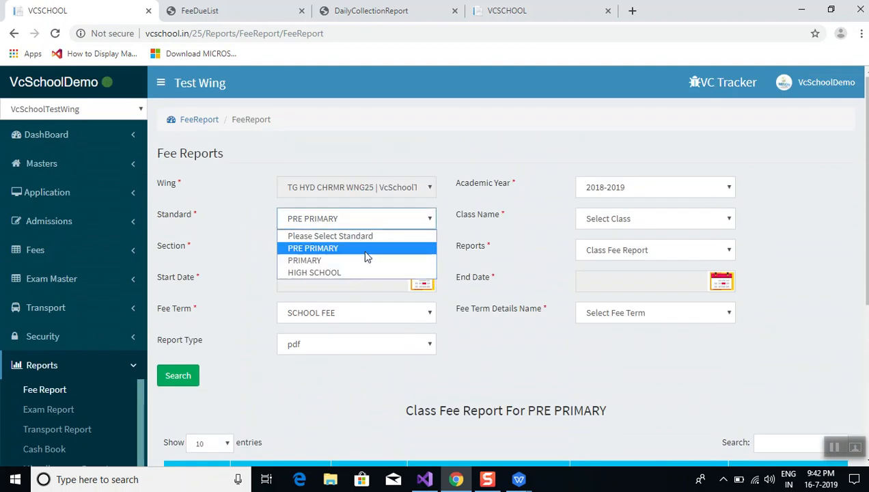
{"action": "left_click", "coordinate": [346, 239]}
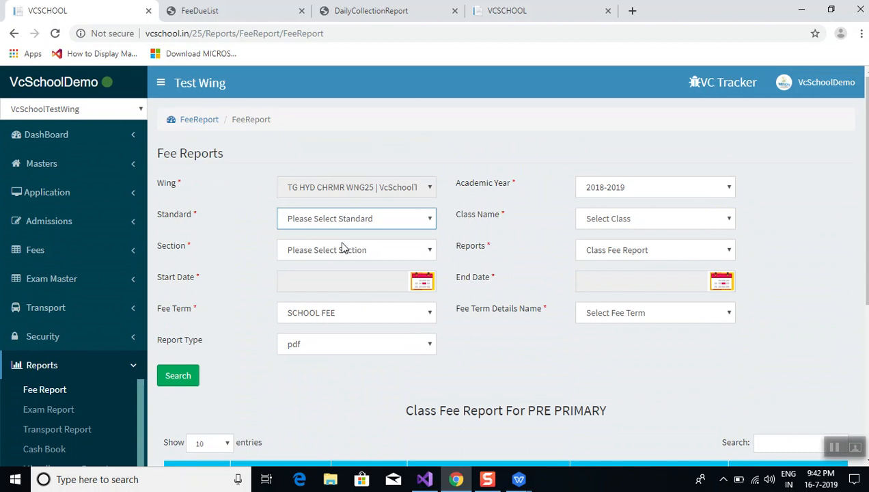
{"action": "left_click", "coordinate": [179, 376]}
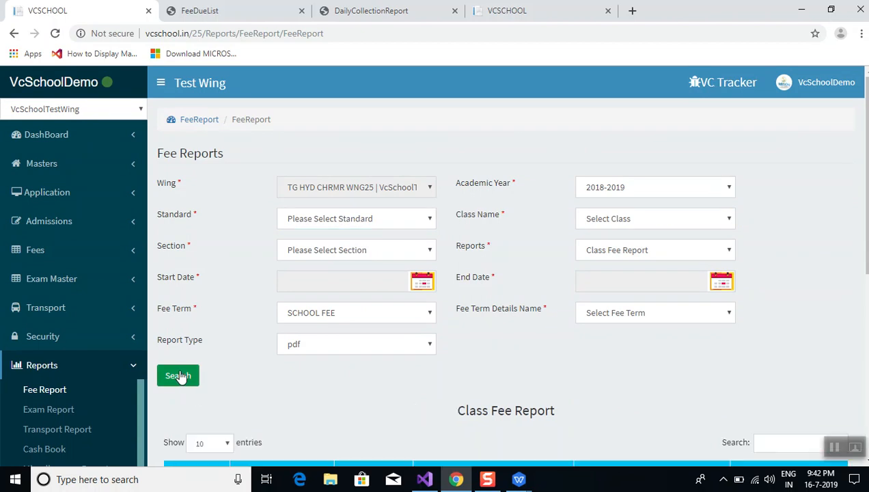
Generate the Class Fee Report PDF and view its 13 classes totalling Rs 454000.00
{"action": "scroll", "coordinate": [213, 427], "scroll_direction": "down", "scroll_amount": 5}
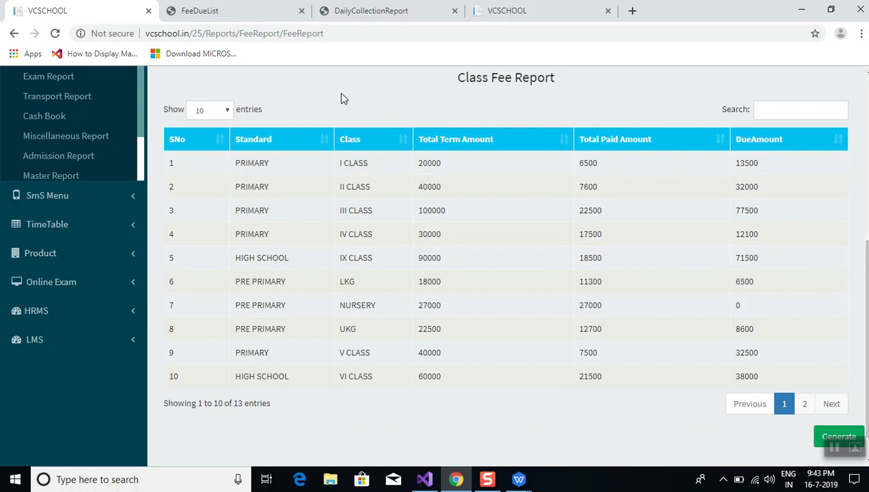
{"action": "left_click", "coordinate": [830, 436]}
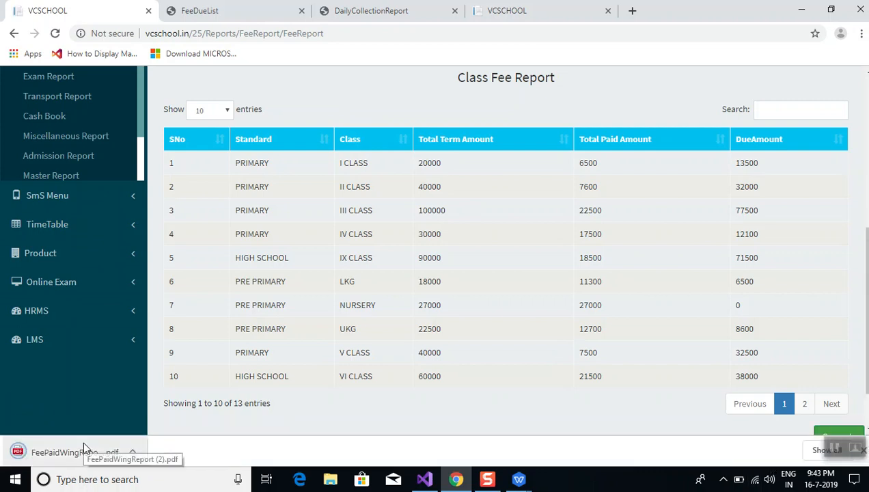
{"action": "left_click", "coordinate": [83, 445]}
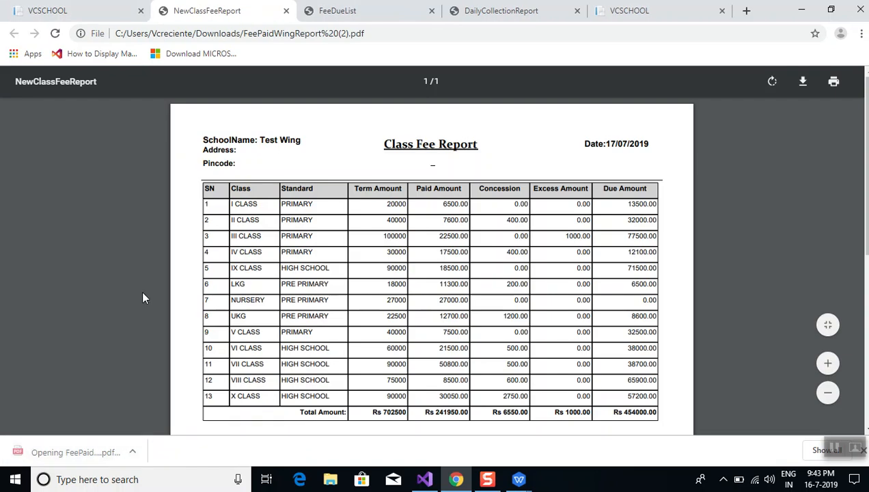
{"action": "key", "text": "Down"}
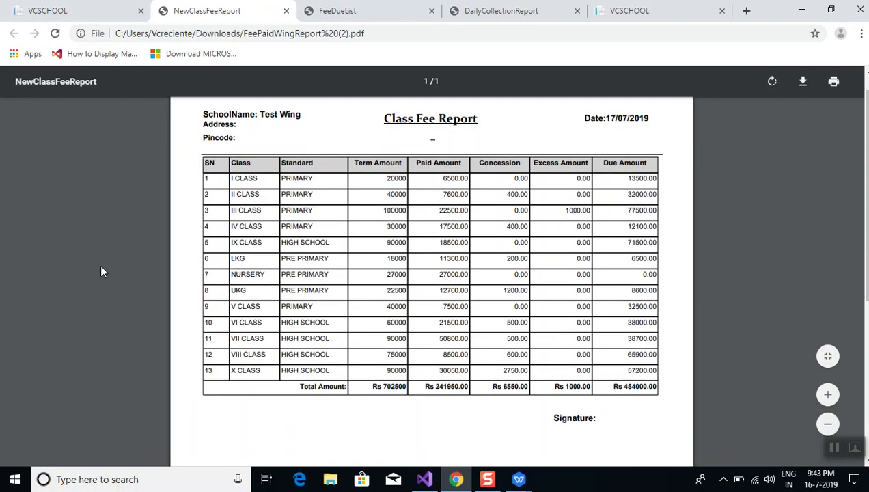
{"action": "key", "text": "Up"}
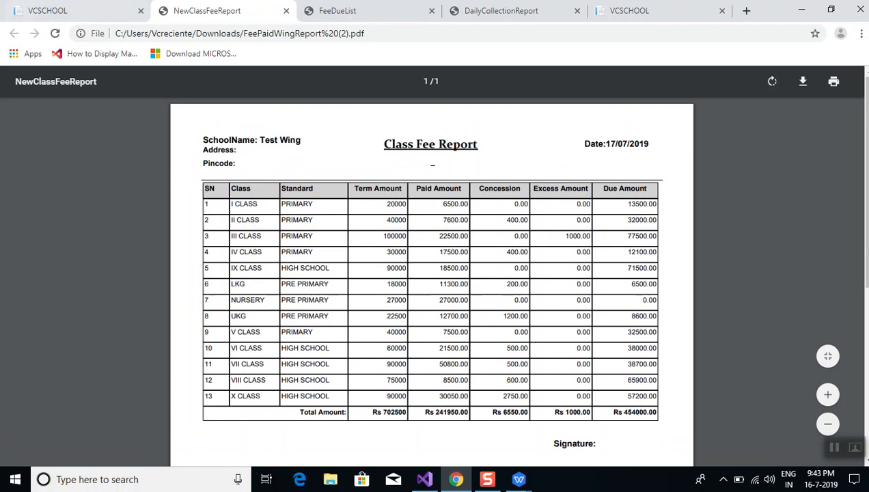
Re-export the all-standards Class Fee Report as an Excel .xls file and open the download
{"action": "left_click", "coordinate": [54, 11]}
{"action": "scroll", "coordinate": [375, 93], "scroll_direction": "up", "scroll_amount": 2}
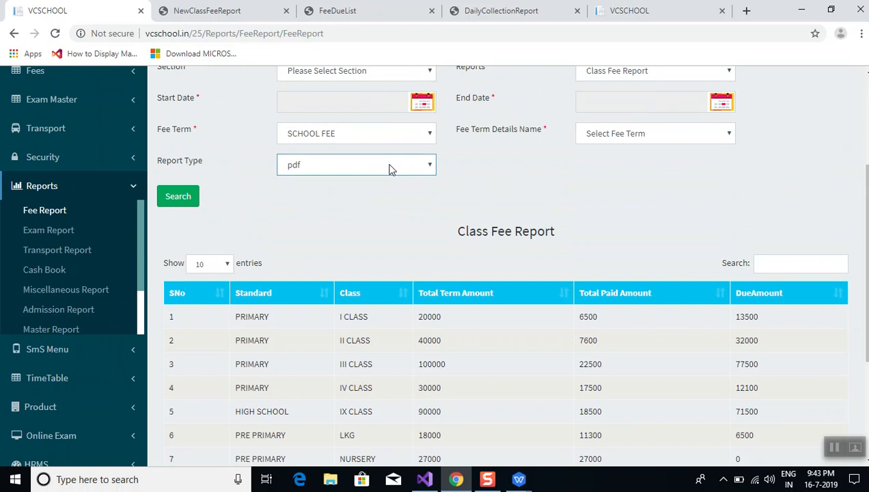
{"action": "left_click", "coordinate": [388, 168]}
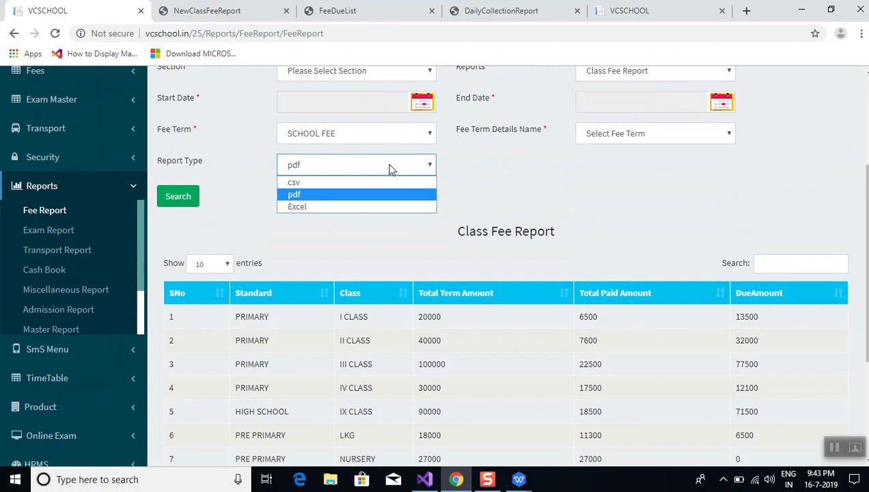
{"action": "left_click", "coordinate": [375, 207]}
{"action": "left_click", "coordinate": [179, 199]}
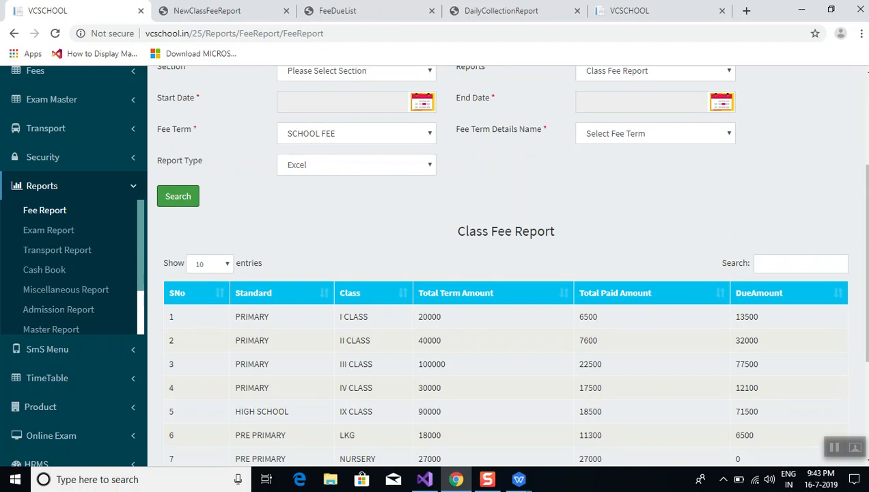
{"action": "scroll", "coordinate": [832, 378], "scroll_direction": "down", "scroll_amount": 3}
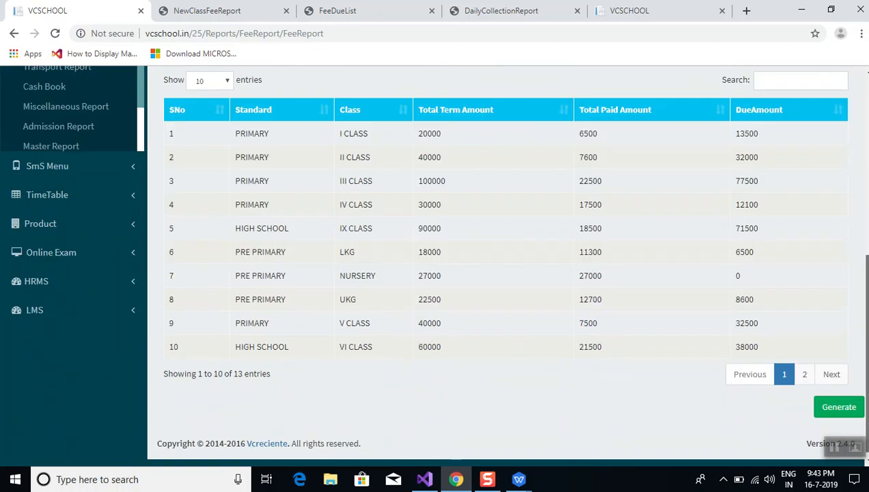
{"action": "left_click", "coordinate": [836, 409]}
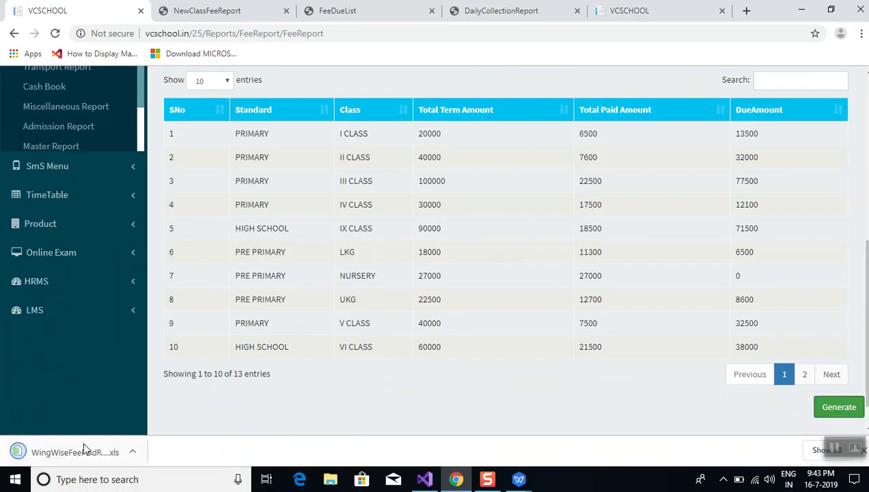
{"action": "left_click", "coordinate": [82, 451]}
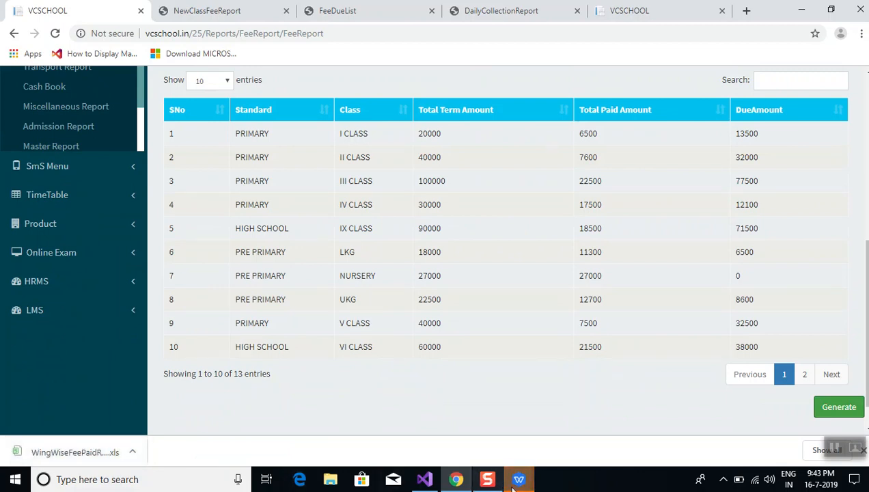
Check WingWiseFeePaidReport (2).xls in WPS Office, then go back to the VCSCHOOL report in Chrome
{"action": "mouse_move", "coordinate": [519, 480]}
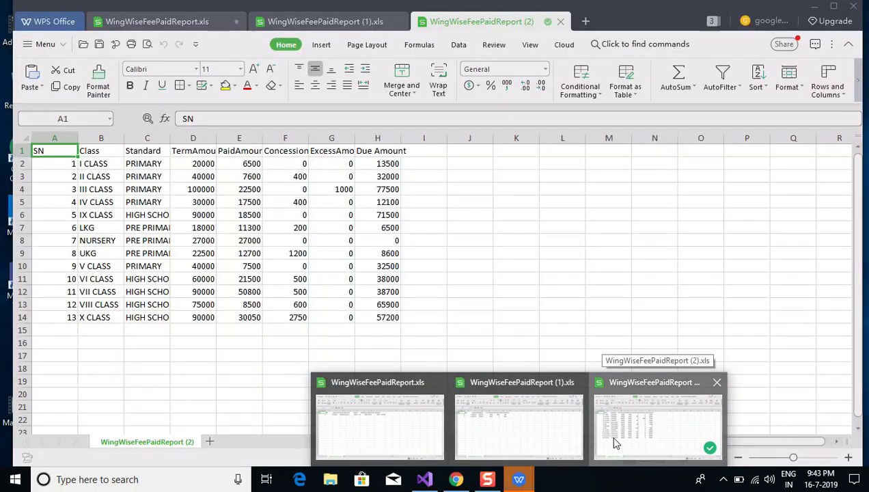
{"action": "left_click", "coordinate": [614, 443]}
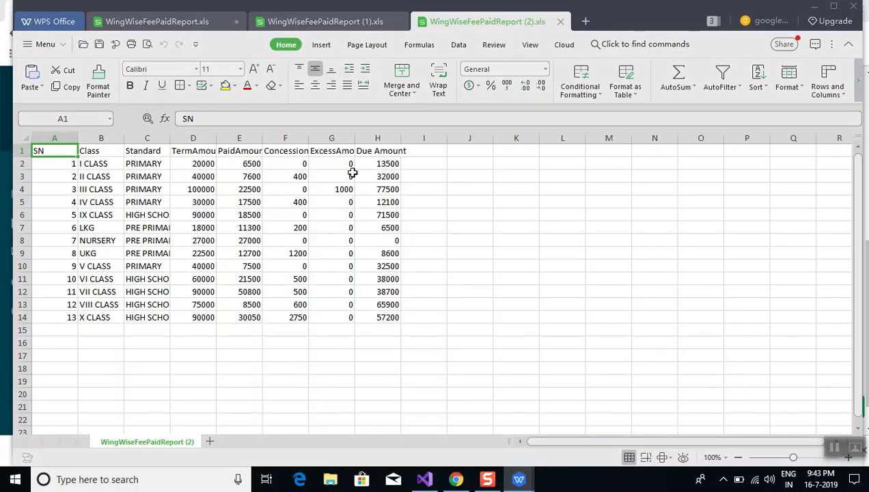
{"action": "left_click", "coordinate": [455, 481]}
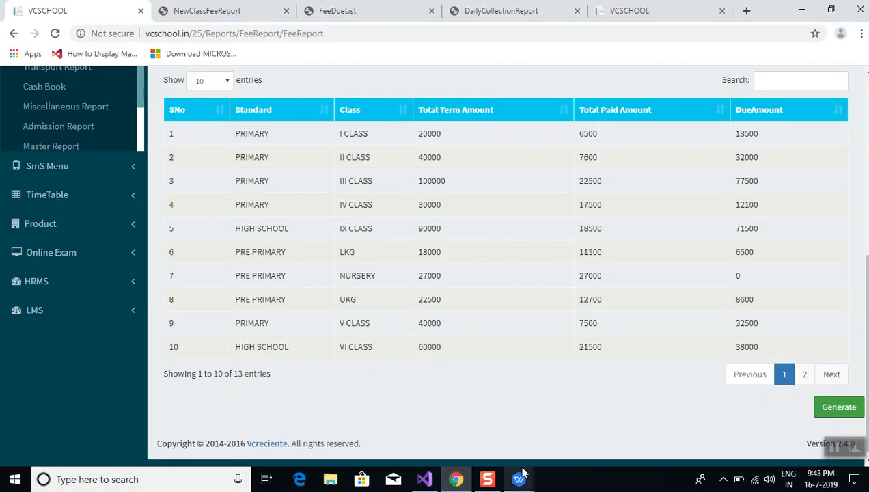
Run the Section Fee Report and review its section-wise term, paid and due amounts
{"action": "scroll", "coordinate": [681, 292], "scroll_direction": "up", "scroll_amount": 3}
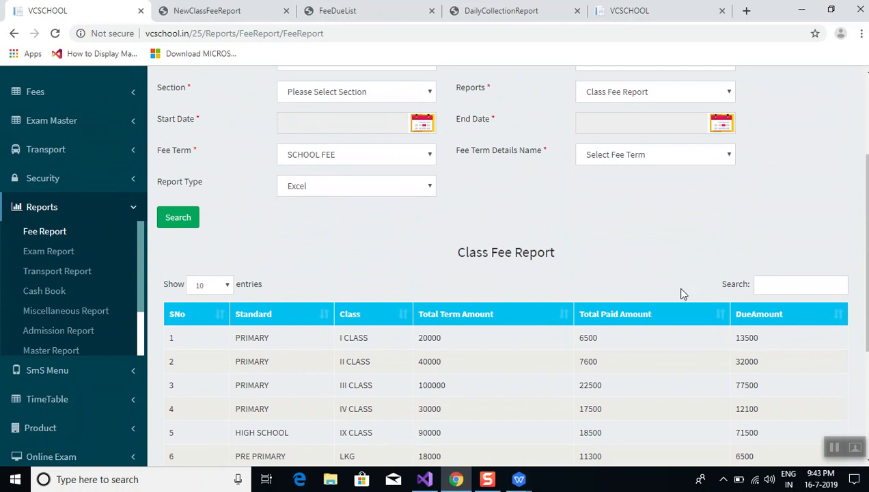
{"action": "left_click", "coordinate": [635, 91]}
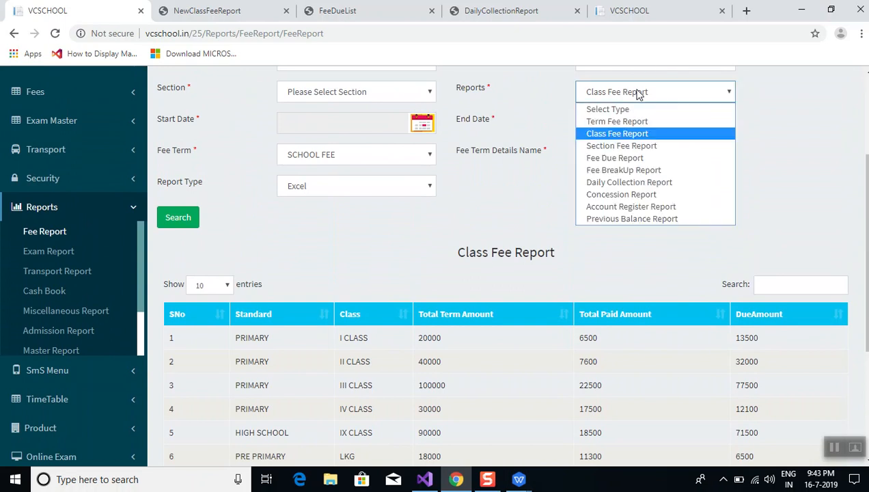
{"action": "left_click", "coordinate": [632, 147]}
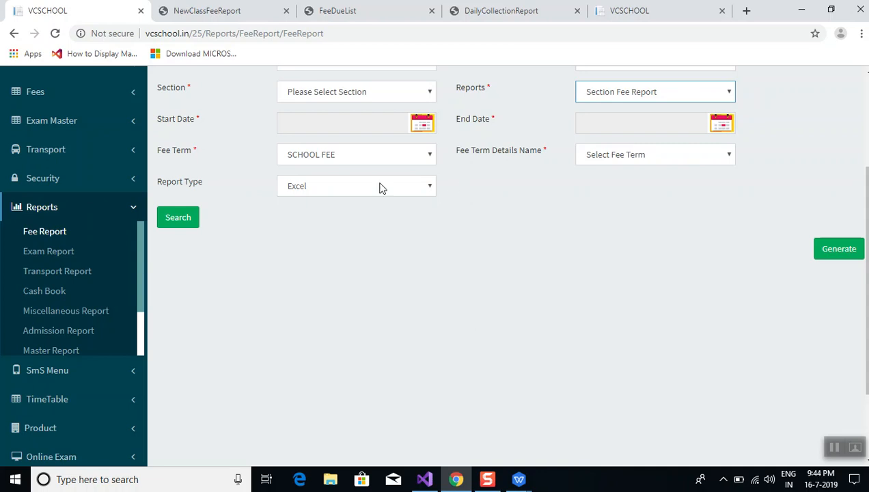
{"action": "left_click", "coordinate": [177, 218]}
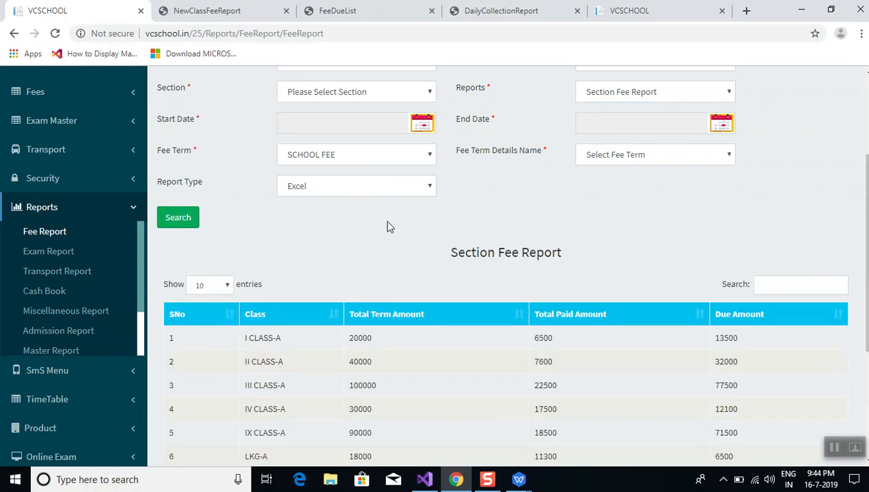
{"action": "scroll", "coordinate": [387, 226], "scroll_direction": "down", "scroll_amount": 3}
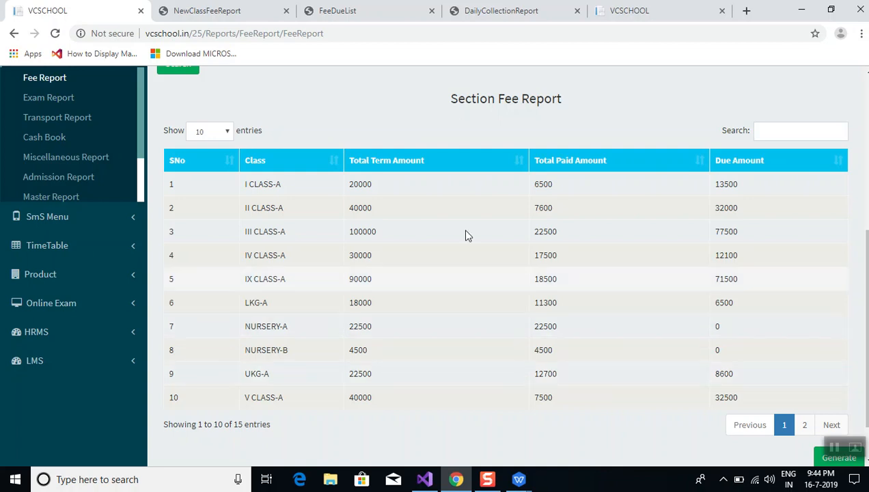
{"action": "scroll", "coordinate": [361, 116], "scroll_direction": "up", "scroll_amount": 4}
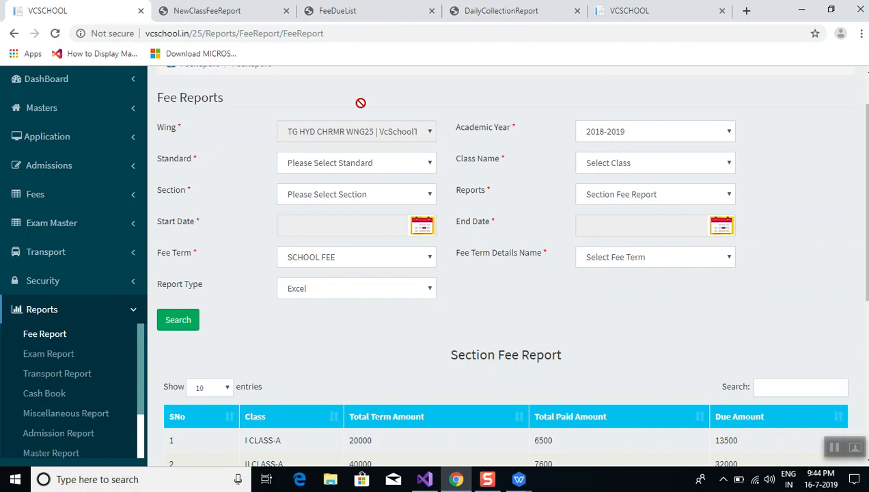
Select Concession Report as the report type and try loading it
{"action": "scroll", "coordinate": [627, 345], "scroll_direction": "up", "scroll_amount": 2}
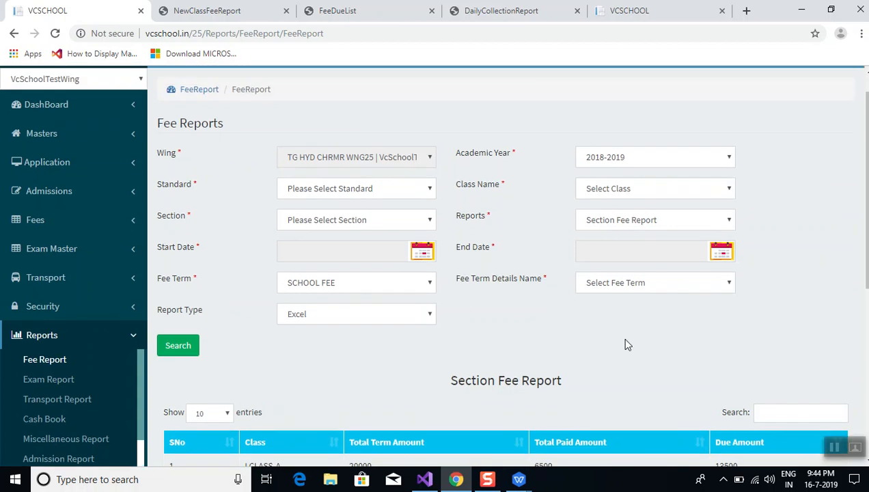
{"action": "left_click", "coordinate": [659, 254]}
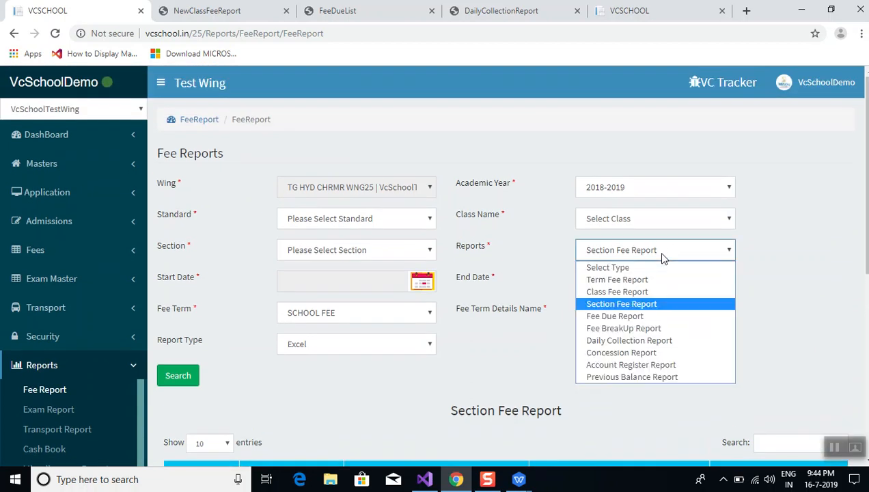
{"action": "left_click", "coordinate": [638, 354]}
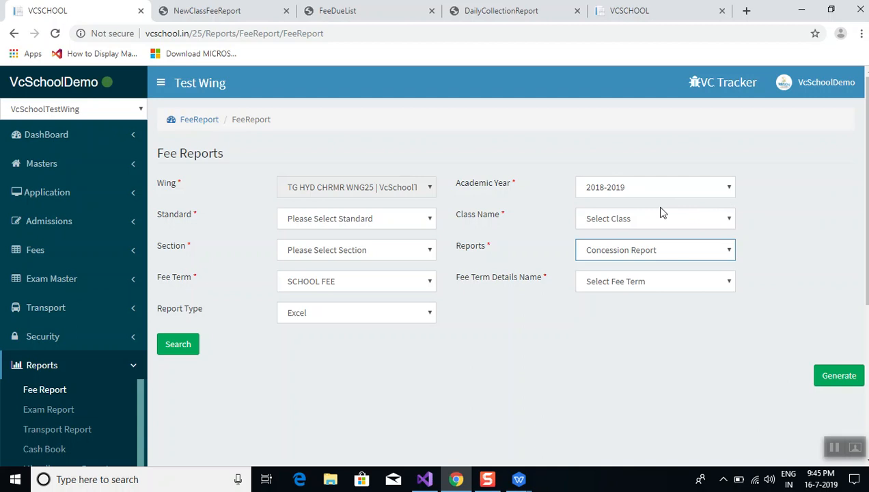
{"action": "left_click", "coordinate": [182, 349]}
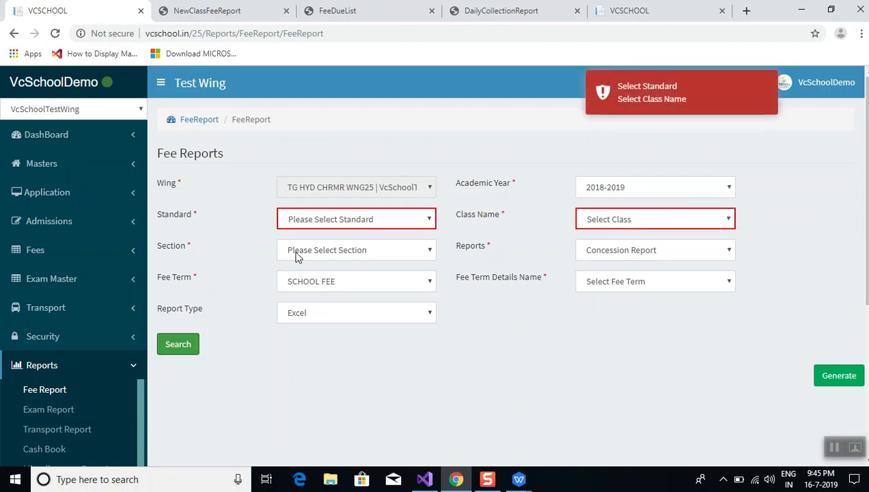
Load the concession report for HIGH SCHOOL, CLS12|IX CLASS, and inspect the six students' empty term entries
{"action": "left_click", "coordinate": [305, 219]}
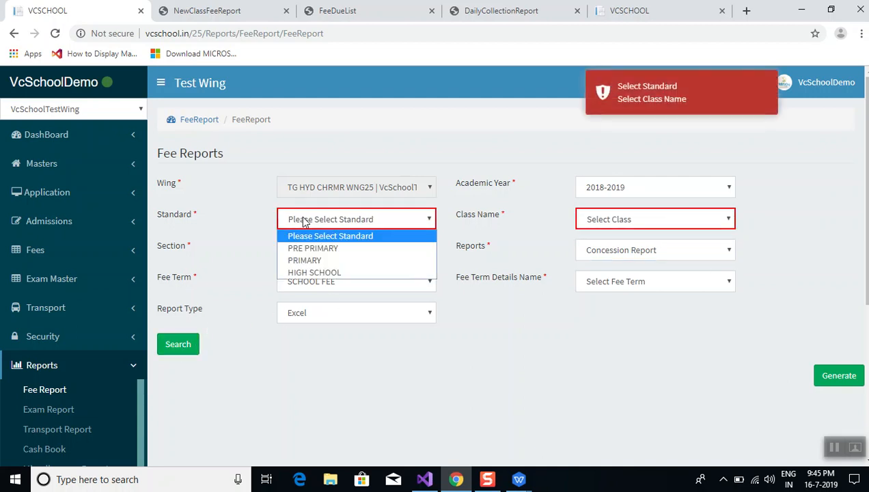
{"action": "left_click", "coordinate": [313, 273]}
{"action": "left_click", "coordinate": [636, 218]}
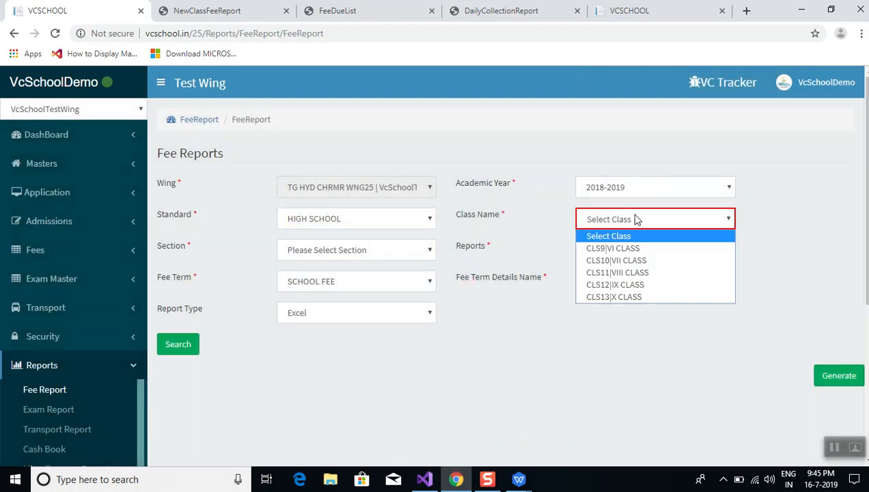
{"action": "left_click", "coordinate": [626, 285]}
{"action": "left_click", "coordinate": [176, 349]}
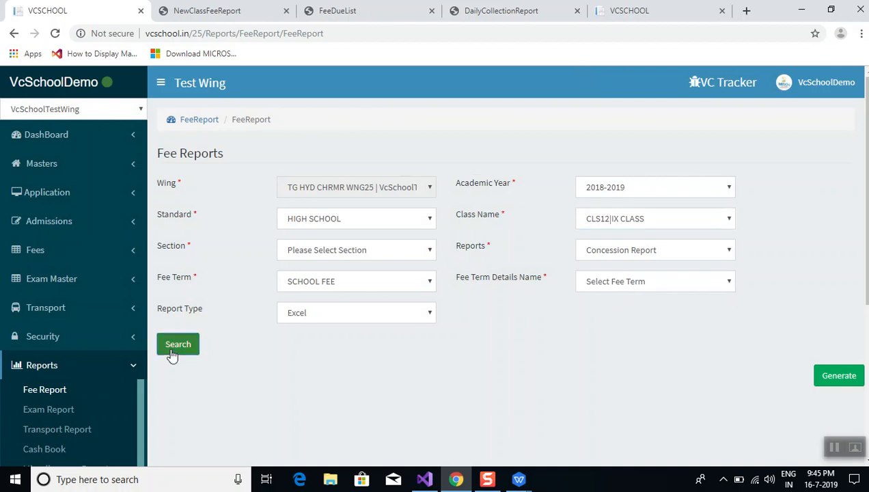
{"action": "scroll", "coordinate": [318, 365], "scroll_direction": "down", "scroll_amount": 4}
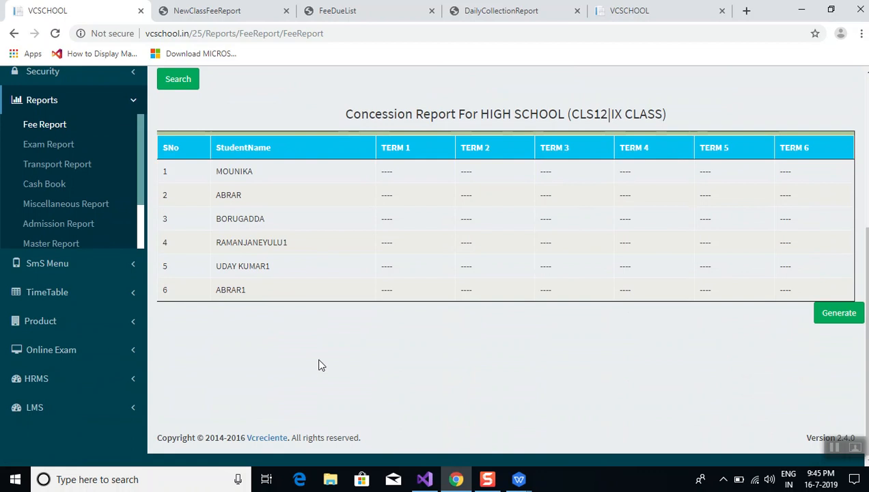
{"action": "scroll", "coordinate": [318, 366], "scroll_direction": "up", "scroll_amount": 1}
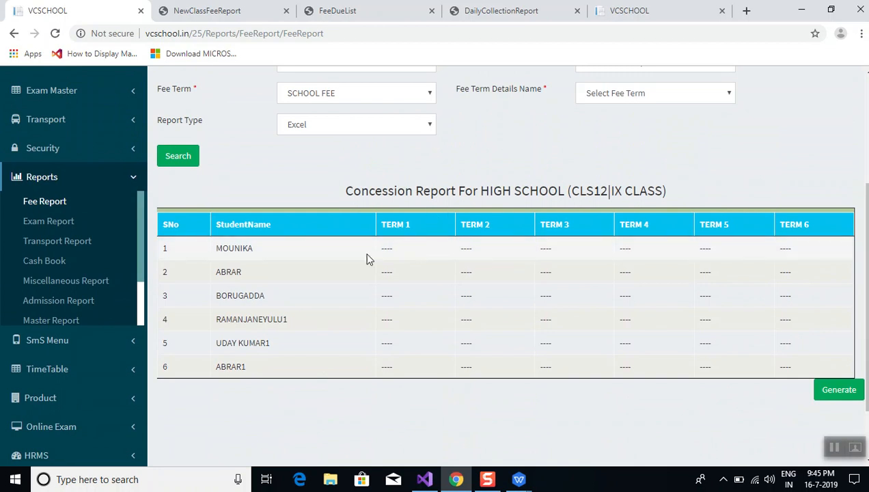
{"action": "left_click_drag", "start_coordinate": [379, 257], "coordinate": [403, 256]}
{"action": "left_click", "coordinate": [321, 176]}
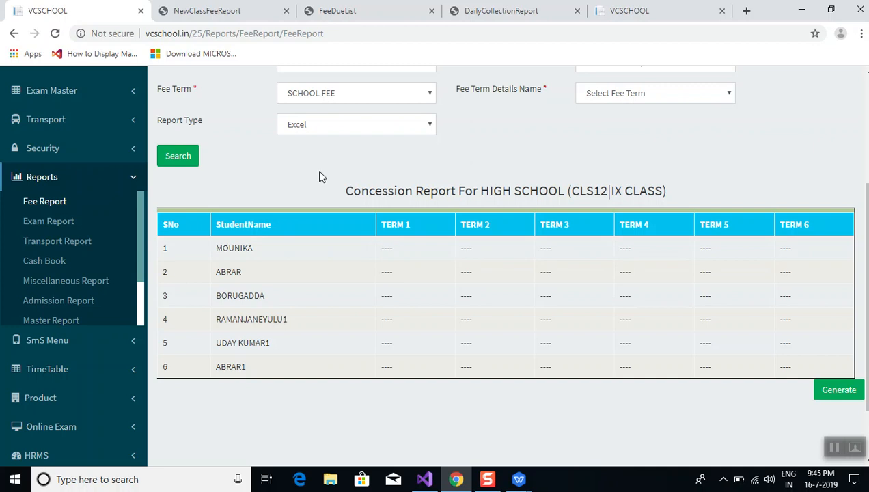
{"action": "scroll", "coordinate": [318, 176], "scroll_direction": "up", "scroll_amount": 3}
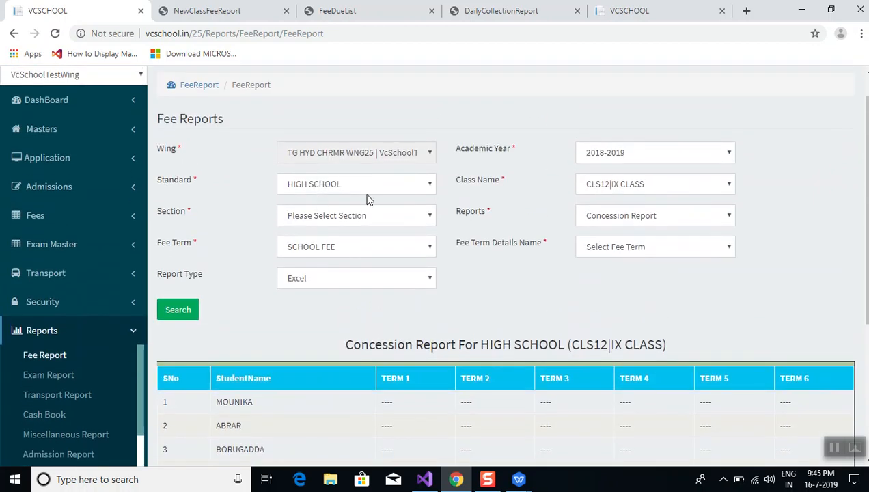
Load the concession report for PRE PRIMARY class CLS1|NURSERY and review it
{"action": "left_click", "coordinate": [363, 183]}
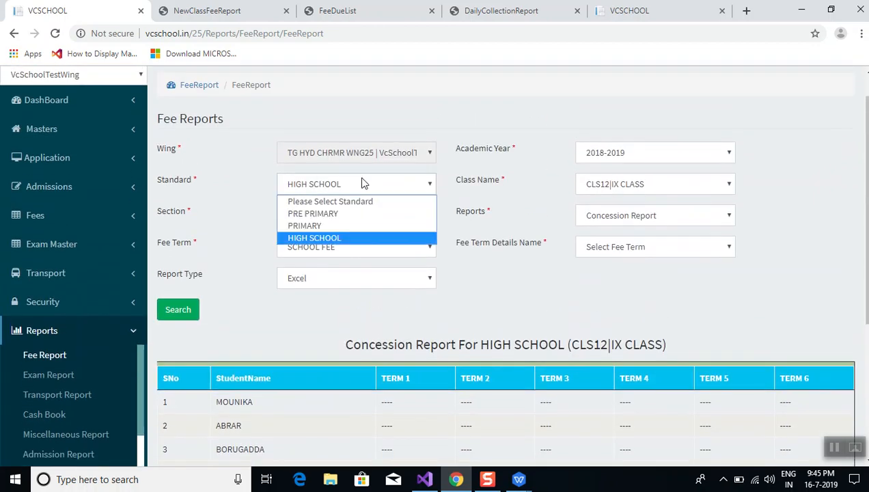
{"action": "left_click", "coordinate": [337, 214]}
{"action": "left_click", "coordinate": [596, 184]}
{"action": "left_click", "coordinate": [595, 215]}
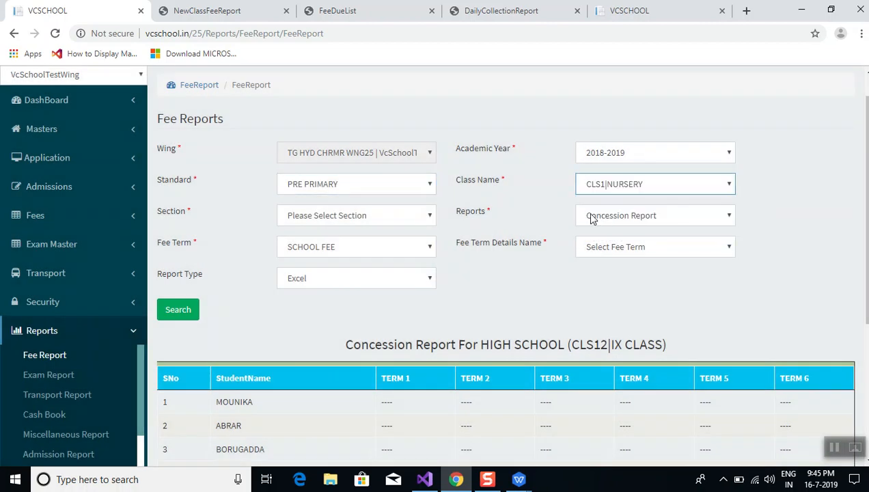
{"action": "left_click", "coordinate": [185, 311]}
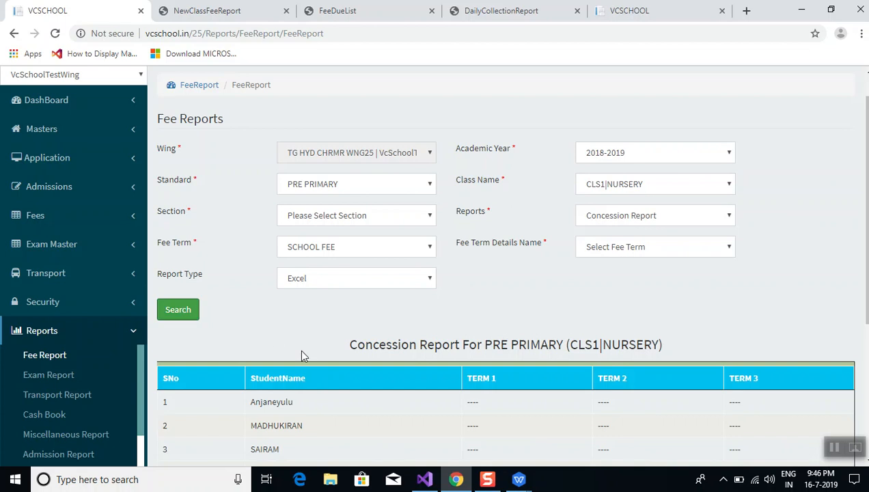
{"action": "scroll", "coordinate": [302, 355], "scroll_direction": "down", "scroll_amount": 4}
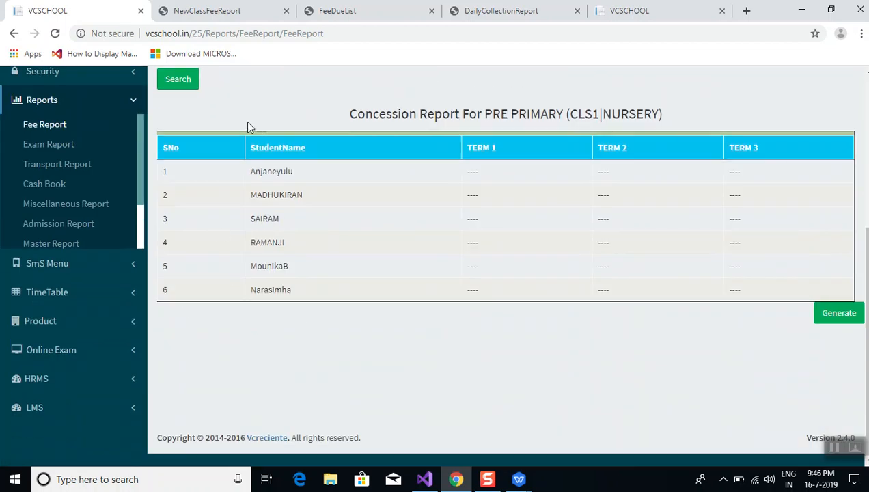
{"action": "scroll", "coordinate": [276, 116], "scroll_direction": "up", "scroll_amount": 4}
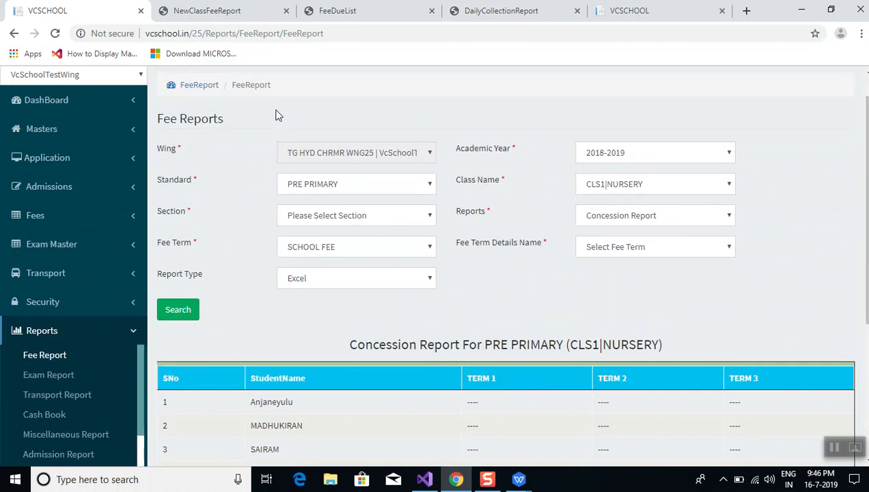
{"action": "scroll", "coordinate": [277, 116], "scroll_direction": "up", "scroll_amount": 1}
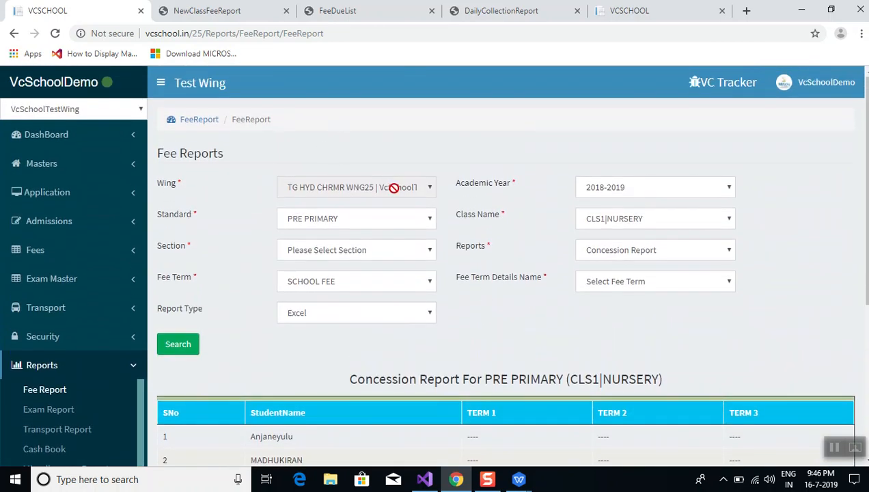
Switch to PRIMARY class CLS7|IV CLASS, reload, and highlight the first student's 100 TERM 1 concession
{"action": "left_click", "coordinate": [352, 218]}
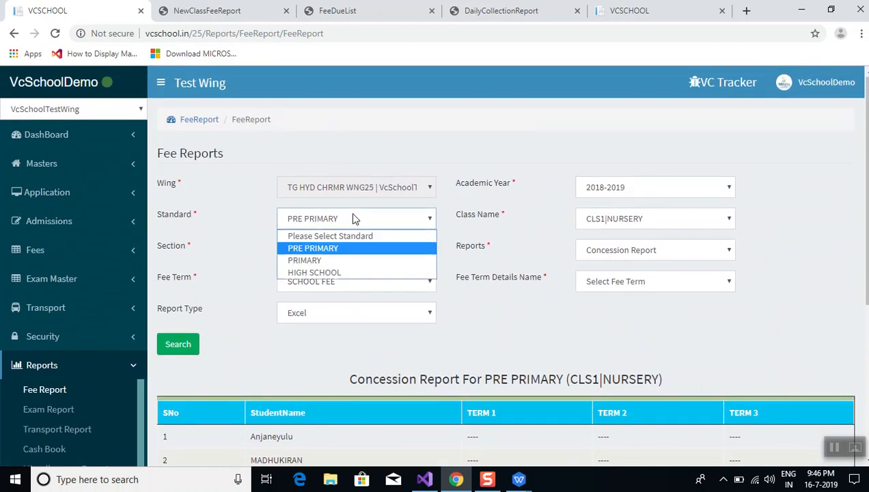
{"action": "left_click", "coordinate": [352, 261]}
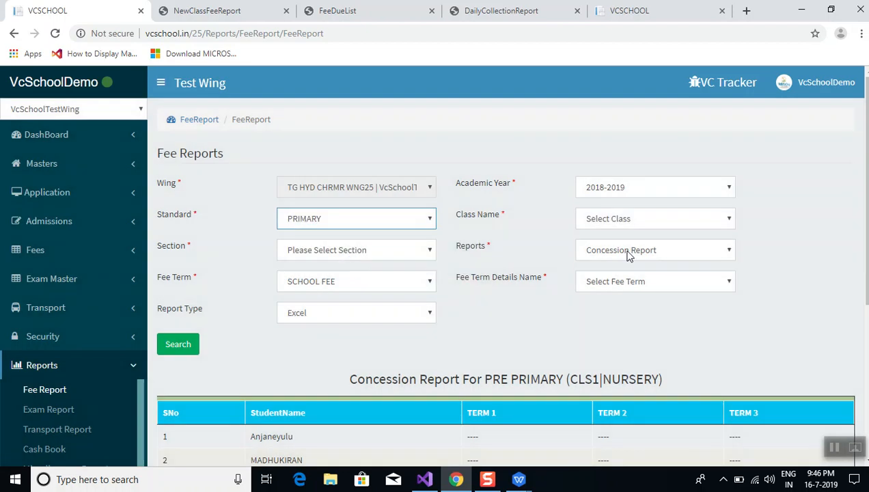
{"action": "left_click", "coordinate": [608, 218]}
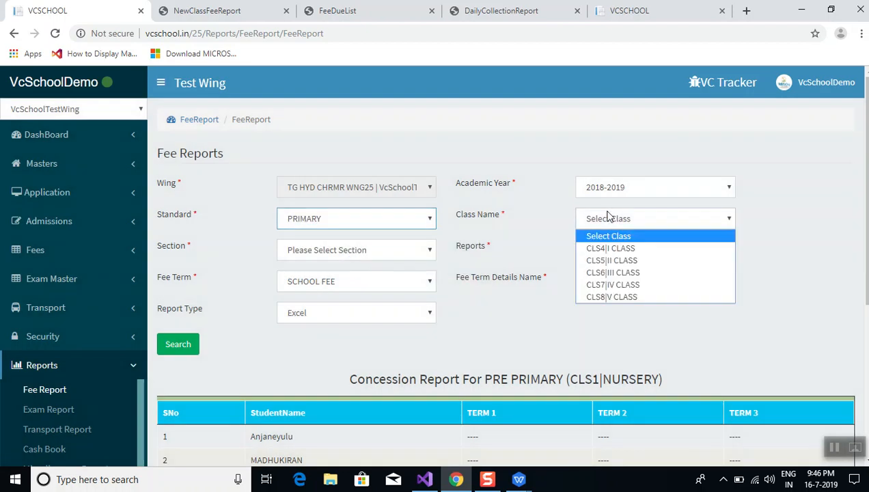
{"action": "left_click", "coordinate": [613, 284]}
{"action": "left_click", "coordinate": [177, 344]}
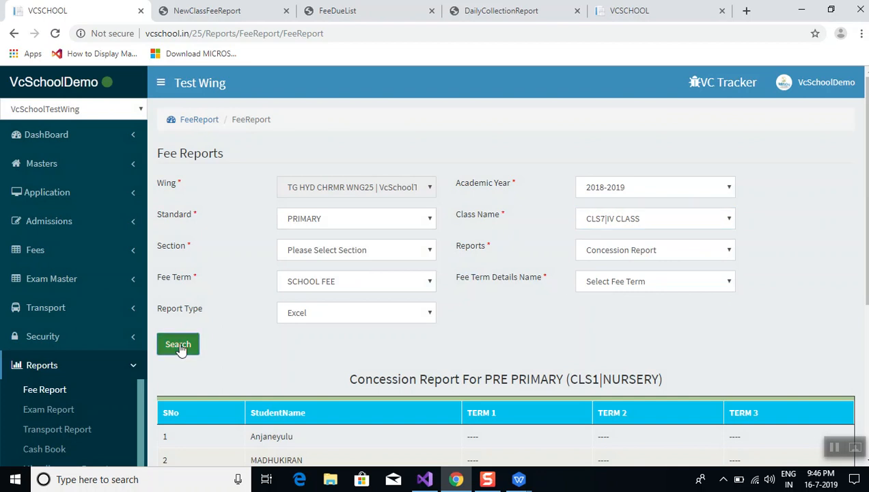
{"action": "scroll", "coordinate": [307, 361], "scroll_direction": "down", "scroll_amount": 3}
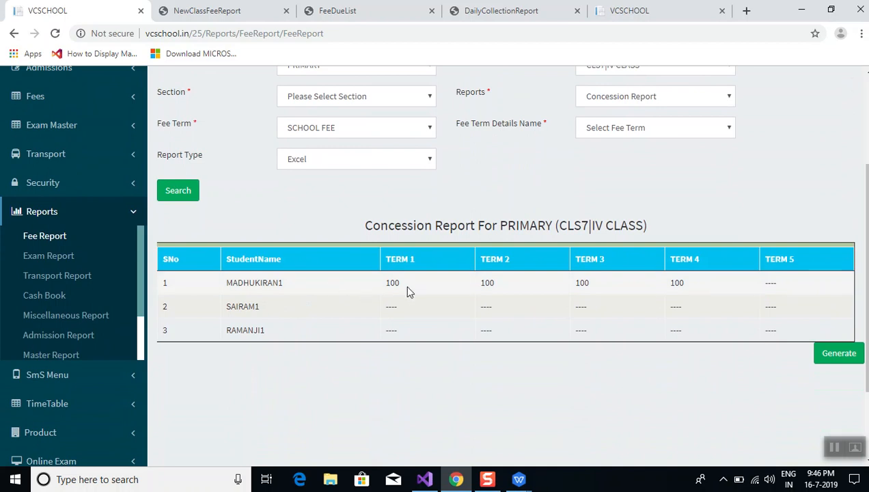
{"action": "left_click_drag", "start_coordinate": [407, 290], "coordinate": [386, 285]}
Run the Fee BreakUp Report for CLS7|IV CLASS and inspect the students' term entries
{"action": "left_click", "coordinate": [619, 194]}
{"action": "scroll", "coordinate": [619, 194], "scroll_direction": "up", "scroll_amount": 4}
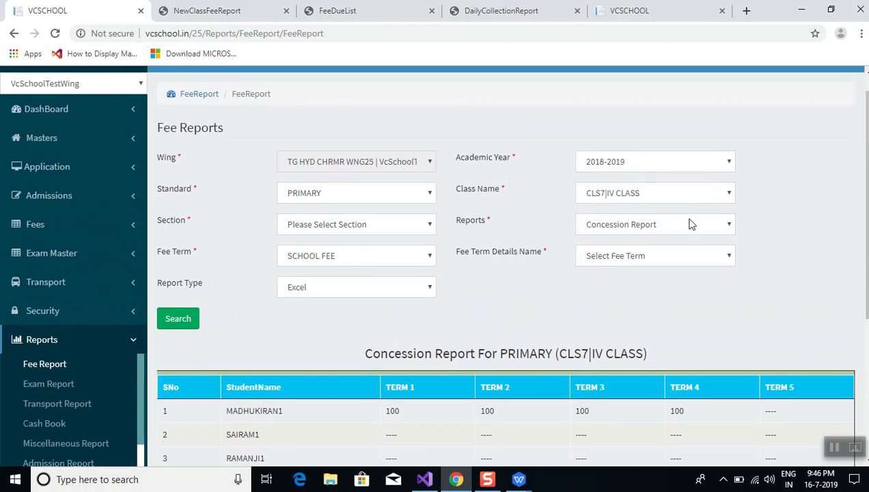
{"action": "left_click", "coordinate": [689, 224]}
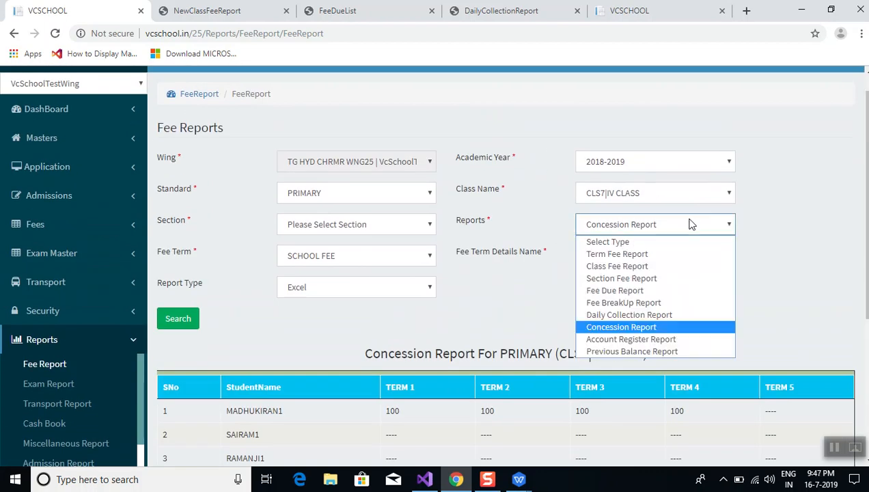
{"action": "left_click", "coordinate": [634, 303]}
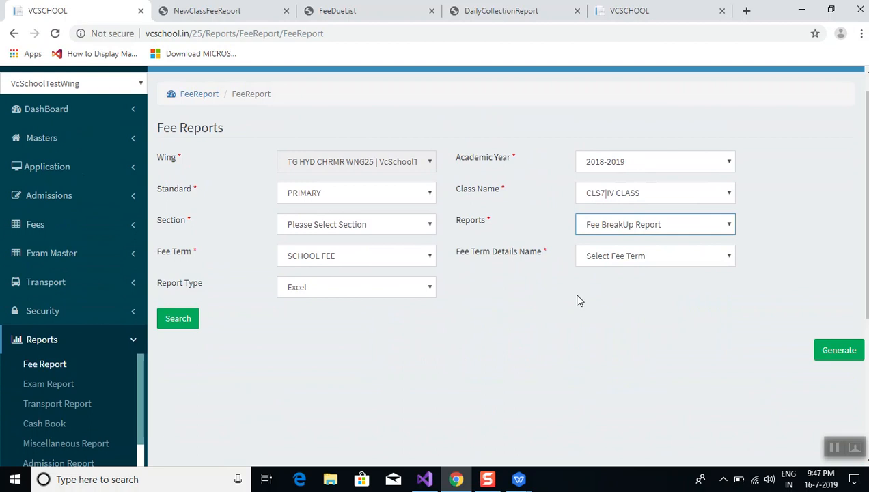
{"action": "left_click", "coordinate": [178, 318]}
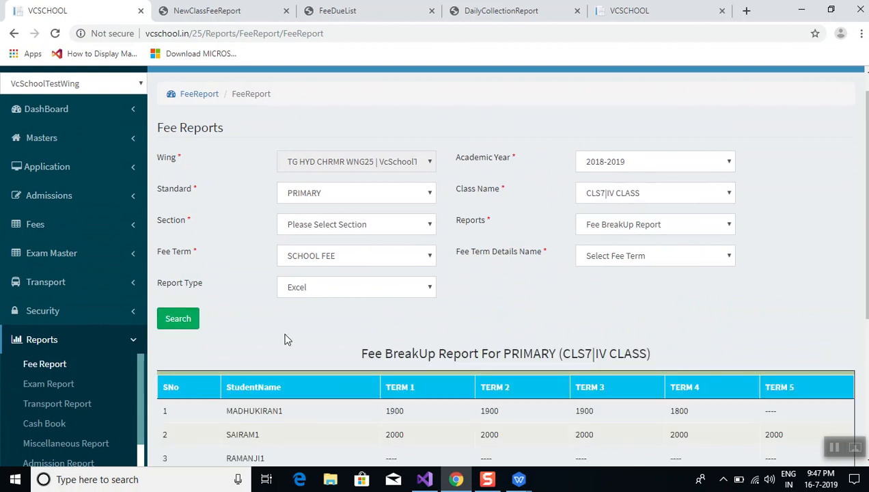
{"action": "scroll", "coordinate": [287, 339], "scroll_direction": "down", "scroll_amount": 3}
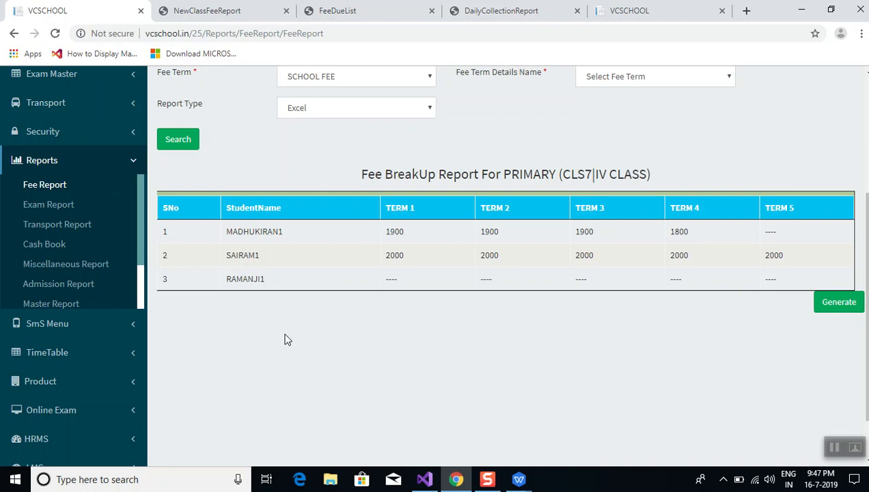
{"action": "double_click", "coordinate": [389, 279]}
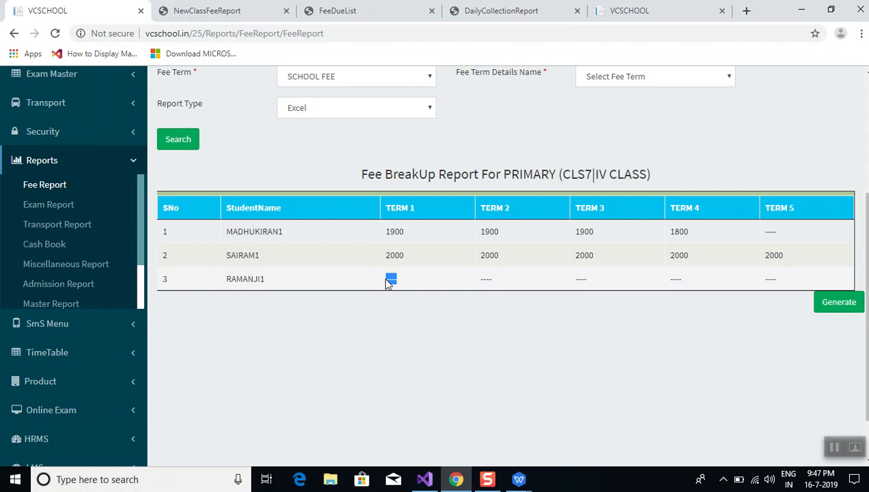
{"action": "left_click", "coordinate": [295, 176]}
{"action": "scroll", "coordinate": [296, 177], "scroll_direction": "up", "scroll_amount": 1}
{"action": "scroll", "coordinate": [295, 176], "scroll_direction": "up", "scroll_amount": 2}
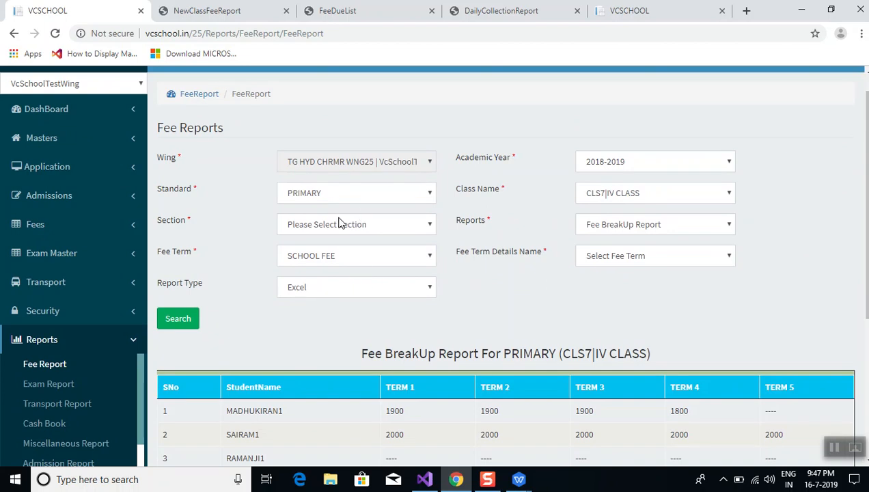
Change the class to CLS8|V CLASS and reload the Fee BreakUp Report
{"action": "left_click", "coordinate": [605, 196]}
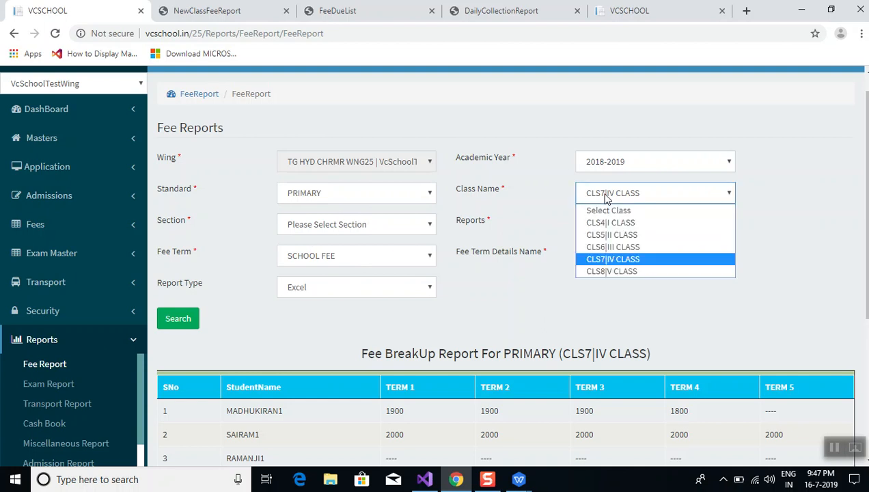
{"action": "left_click", "coordinate": [610, 271]}
{"action": "left_click", "coordinate": [171, 321]}
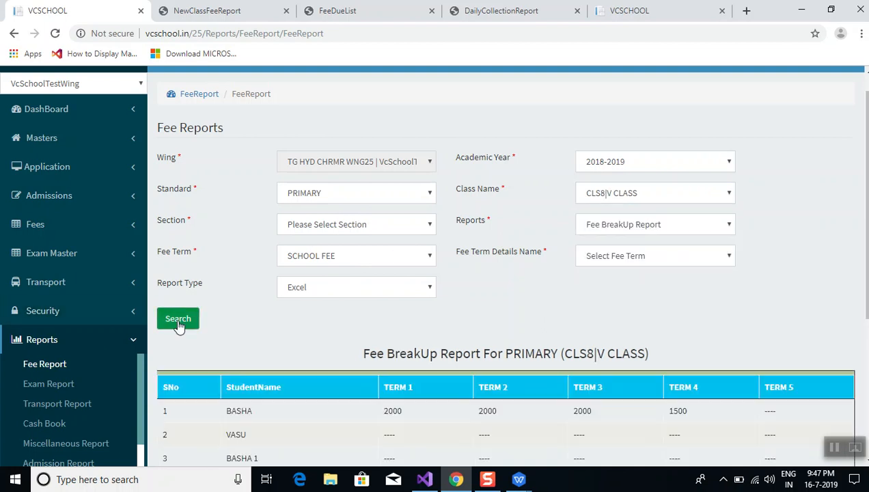
{"action": "scroll", "coordinate": [350, 305], "scroll_direction": "down", "scroll_amount": 3}
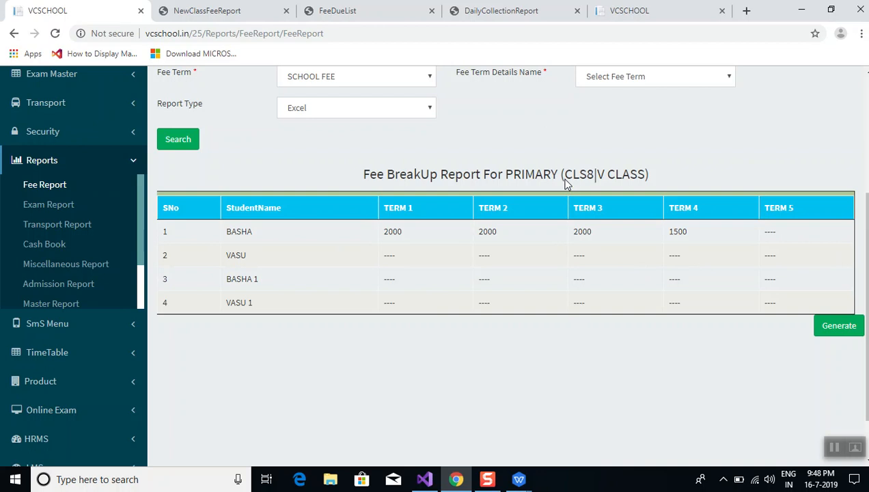
{"action": "scroll", "coordinate": [564, 183], "scroll_direction": "up", "scroll_amount": 3}
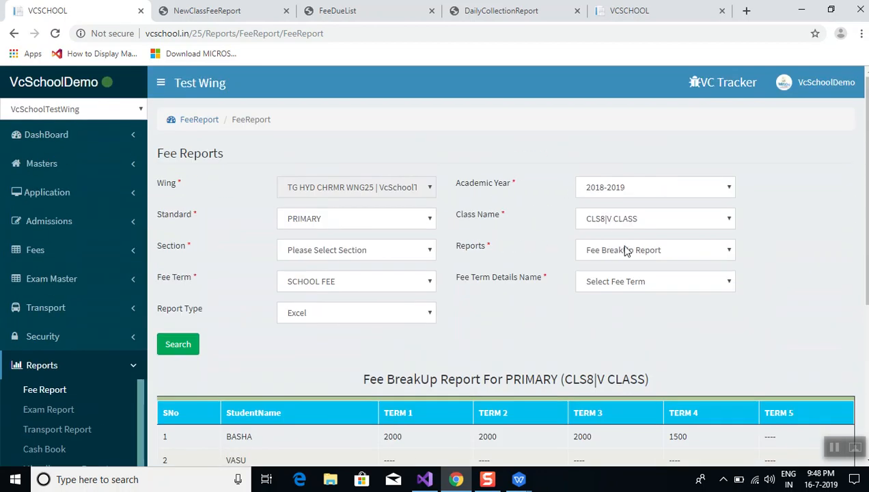
Export the CLS8|V CLASS Fee BreakUp Report as FeePaidTermsReport.pdf, review it, then return to VCSCHOOL
{"action": "left_click", "coordinate": [187, 349]}
{"action": "left_click", "coordinate": [404, 316]}
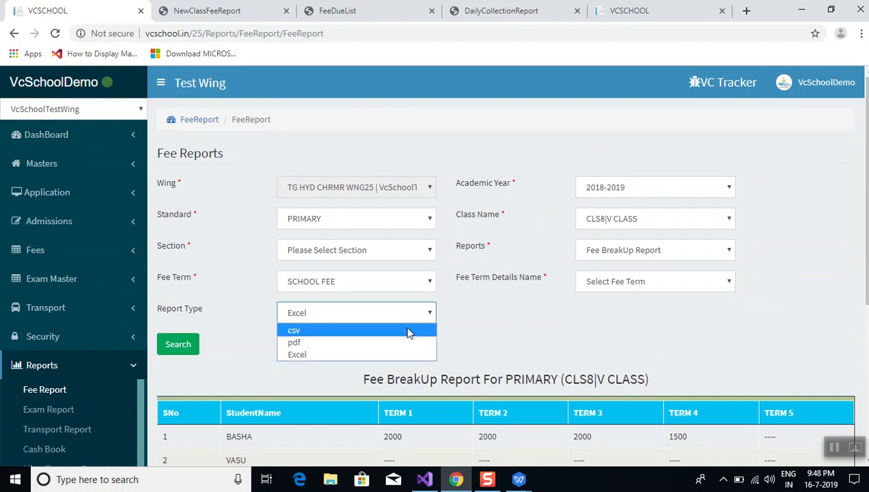
{"action": "left_click", "coordinate": [407, 349]}
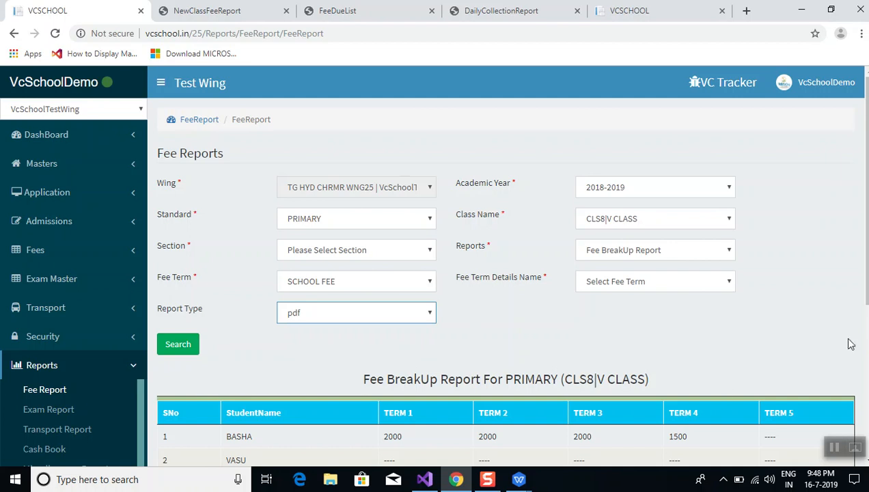
{"action": "scroll", "coordinate": [834, 300], "scroll_direction": "down", "scroll_amount": 4}
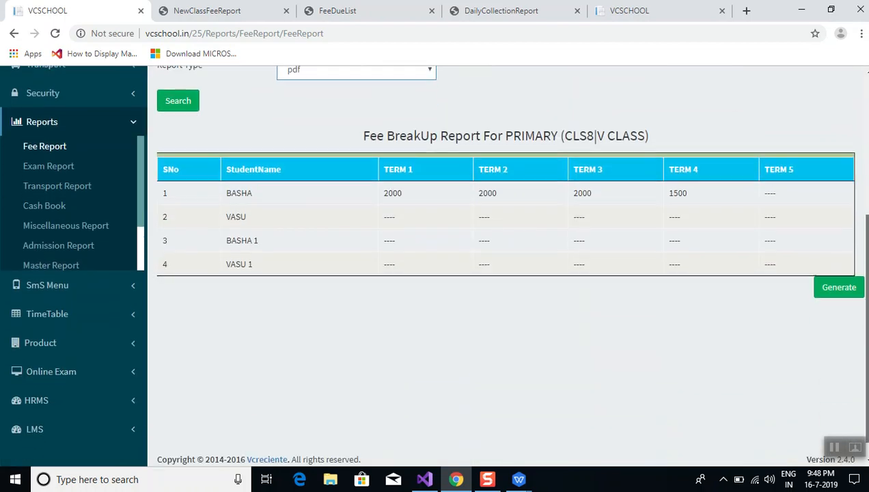
{"action": "left_click", "coordinate": [834, 294]}
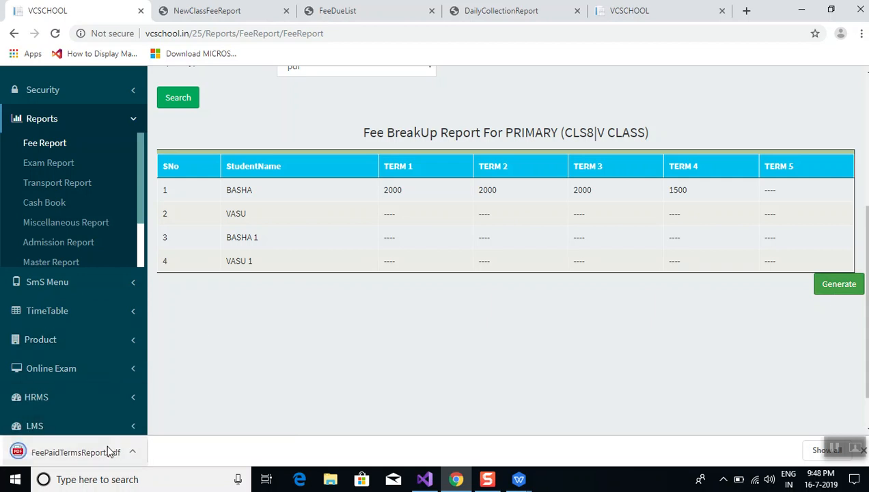
{"action": "left_click", "coordinate": [108, 450]}
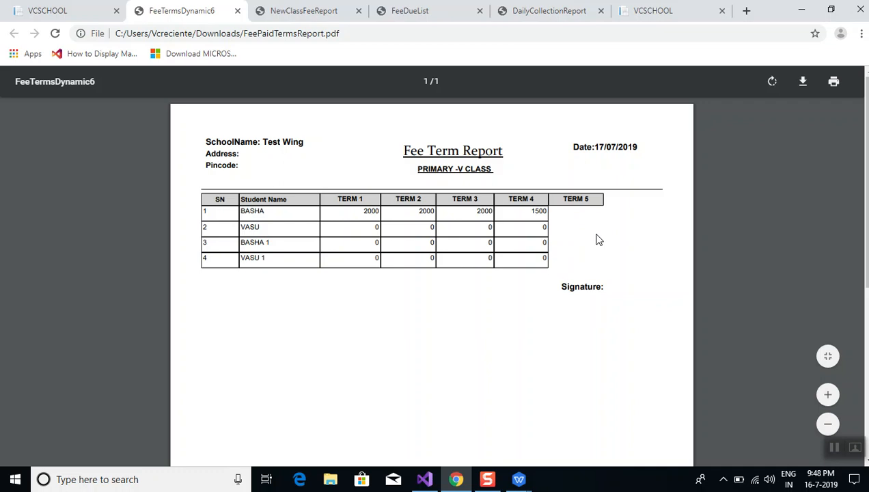
{"action": "left_click", "coordinate": [76, 14]}
{"action": "scroll", "coordinate": [251, 109], "scroll_direction": "up", "scroll_amount": 4}
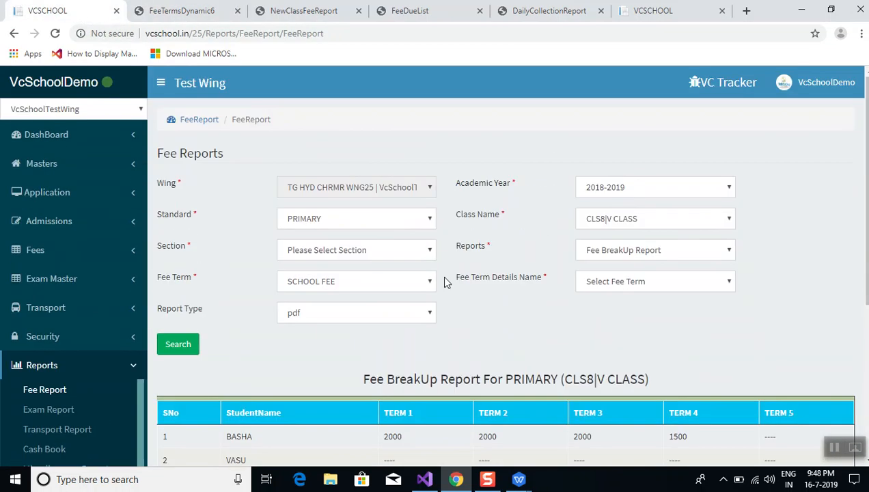
Select Term Fee Report for CLS8|V CLASS and run it, which returns no data
{"action": "left_click", "coordinate": [638, 251]}
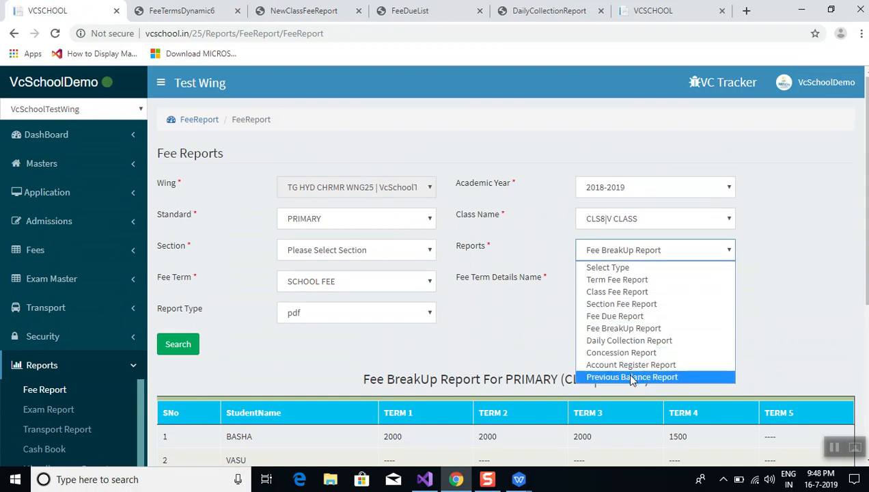
{"action": "left_click", "coordinate": [618, 280]}
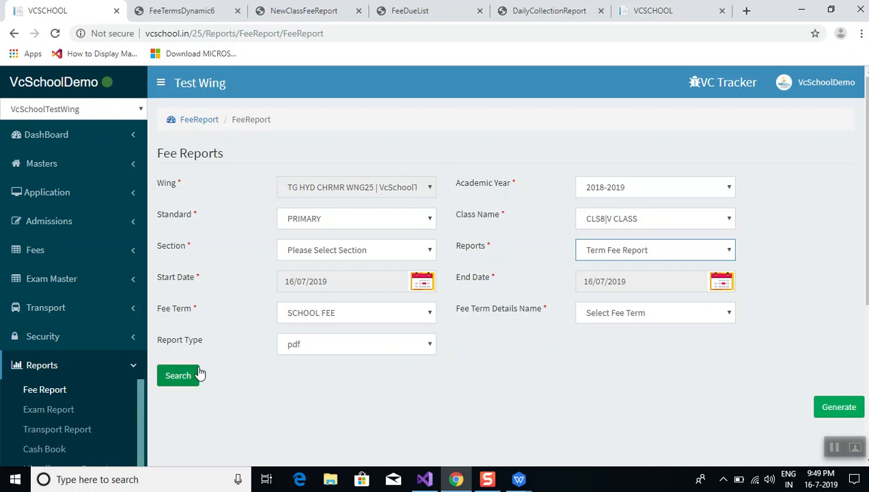
{"action": "left_click", "coordinate": [179, 381]}
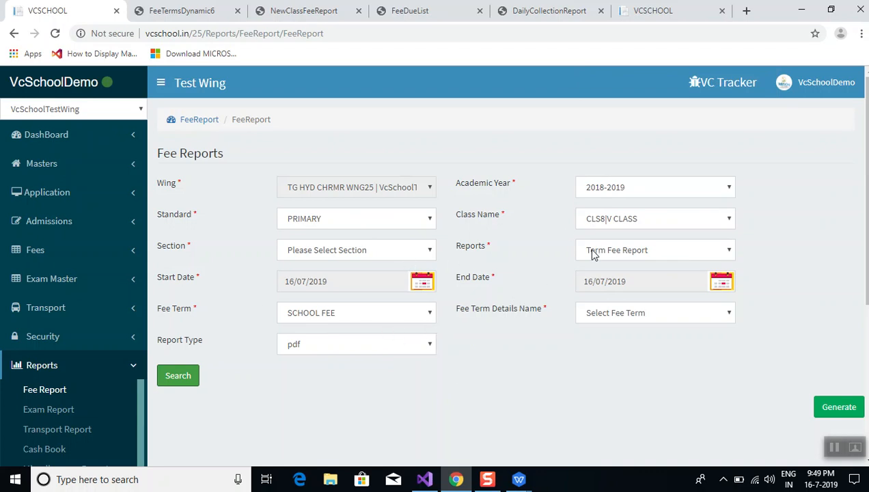
Run the Term Fee Report for HIGH SCHOOL class CLS13|X CLASS
{"action": "left_click", "coordinate": [362, 224]}
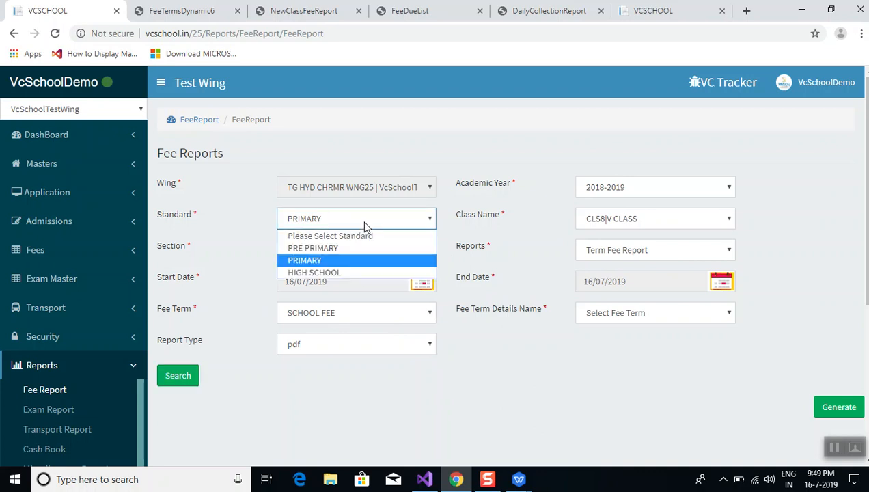
{"action": "left_click", "coordinate": [340, 273]}
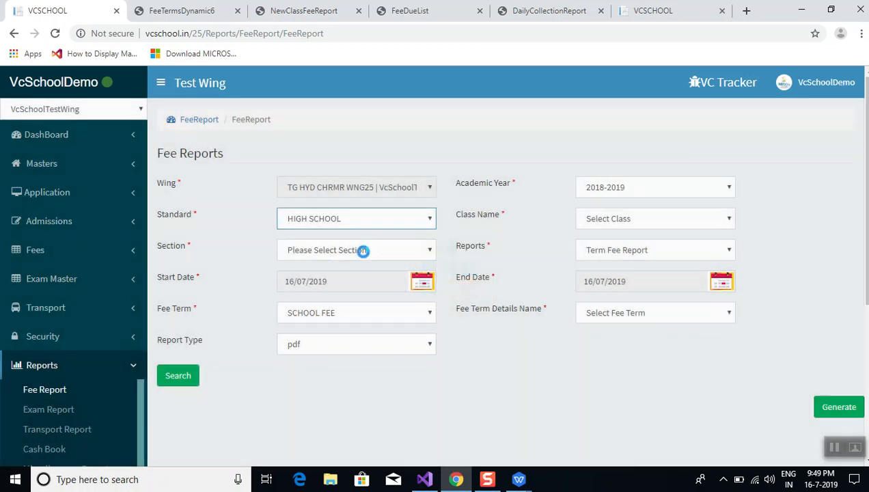
{"action": "left_click", "coordinate": [588, 225]}
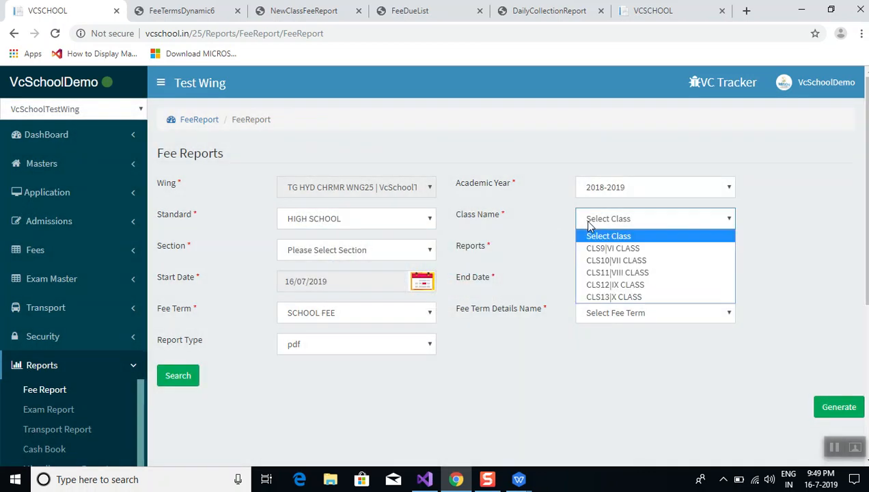
{"action": "left_click", "coordinate": [596, 297]}
{"action": "left_click", "coordinate": [169, 377]}
{"action": "scroll", "coordinate": [248, 385], "scroll_direction": "down", "scroll_amount": 5}
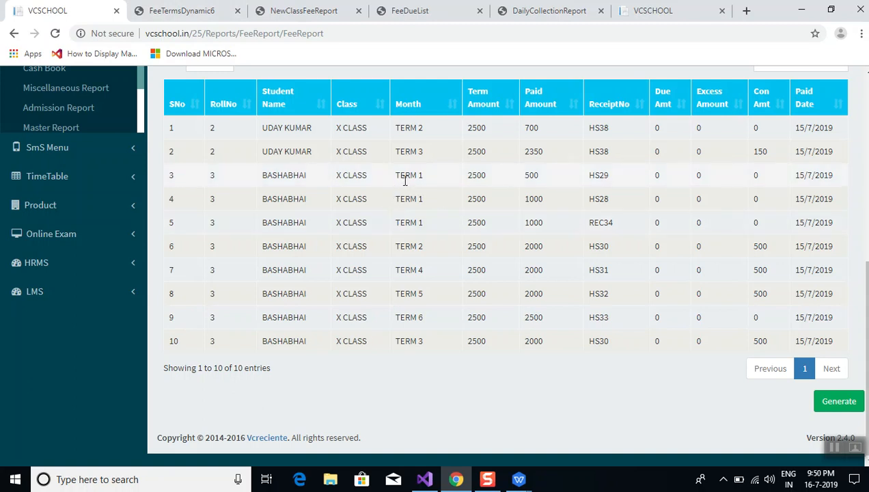
Highlight rows 3–5 of the fee table, through receipt REC34
{"action": "left_click_drag", "start_coordinate": [424, 179], "coordinate": [401, 171]}
{"action": "left_click", "coordinate": [401, 170]}
{"action": "left_click_drag", "start_coordinate": [177, 180], "coordinate": [613, 226]}
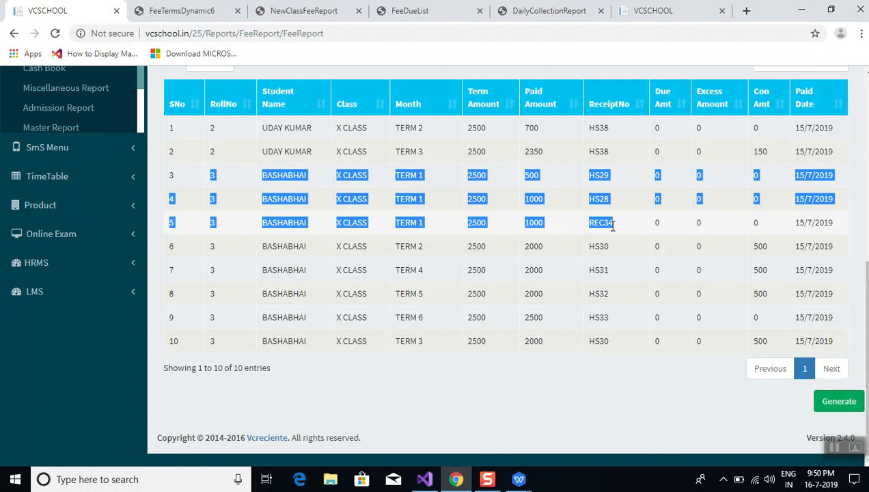
{"action": "left_click_drag", "start_coordinate": [612, 227], "coordinate": [639, 229]}
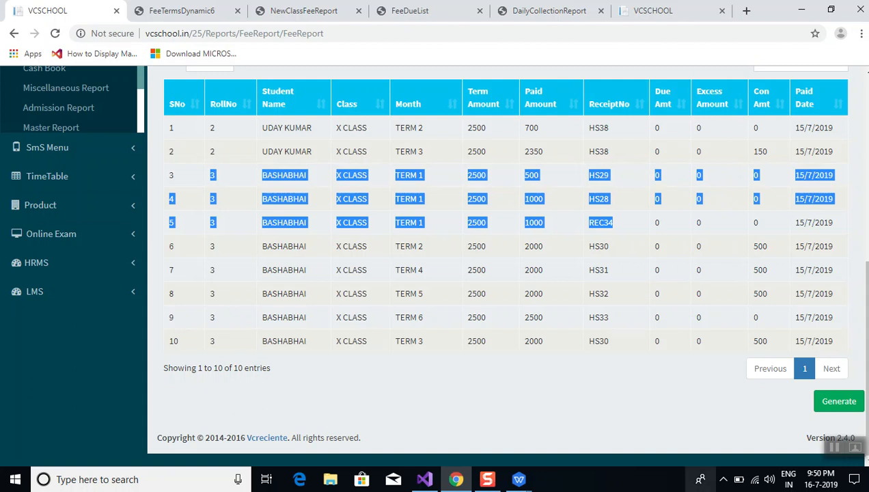
Rerun the Term Fee Report for HIGH SCHOOL with Class Name reset to Select Class
{"action": "left_click", "coordinate": [554, 428]}
{"action": "scroll", "coordinate": [556, 428], "scroll_direction": "up", "scroll_amount": 1}
{"action": "scroll", "coordinate": [553, 428], "scroll_direction": "up", "scroll_amount": 4}
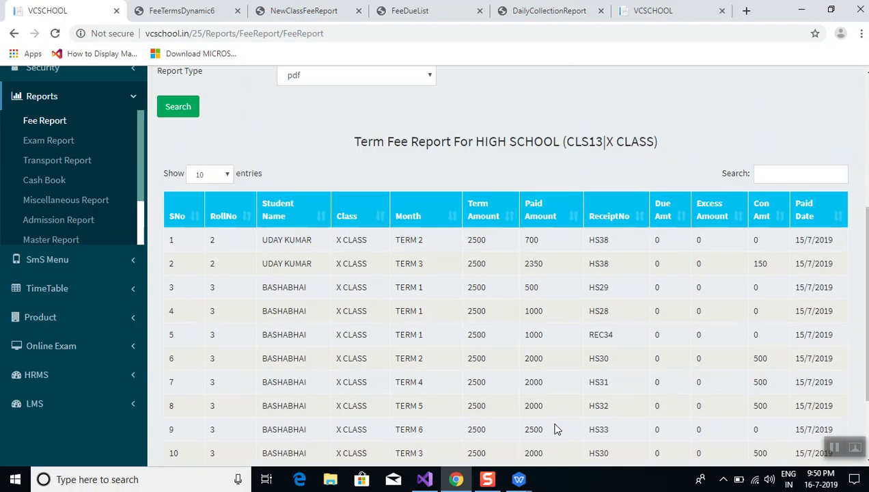
{"action": "scroll", "coordinate": [552, 428], "scroll_direction": "up", "scroll_amount": 1}
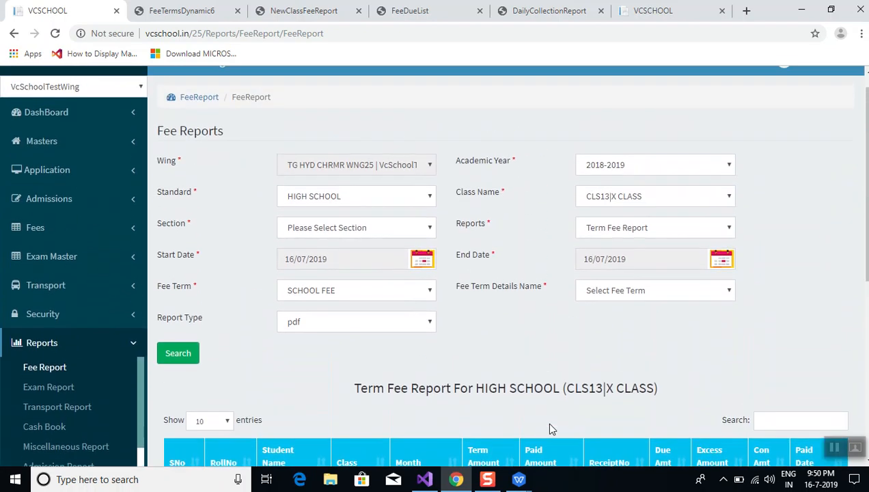
{"action": "left_click", "coordinate": [401, 198]}
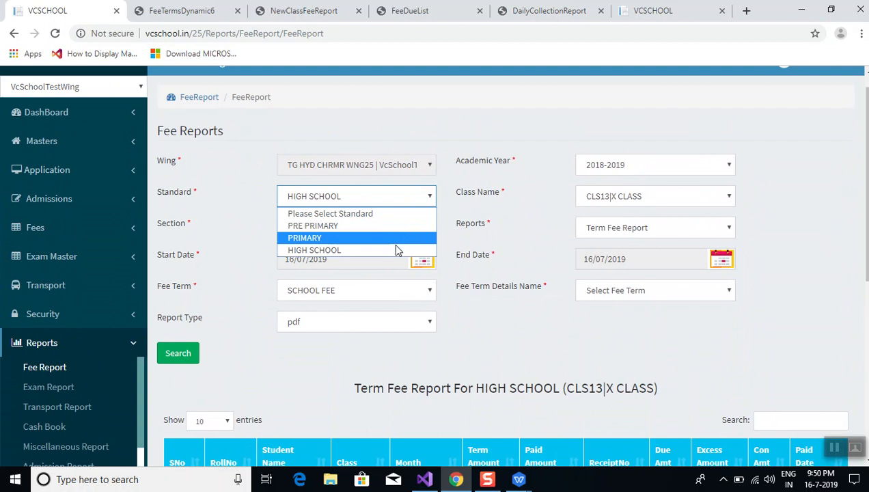
{"action": "left_click", "coordinate": [398, 250]}
{"action": "left_click", "coordinate": [609, 205]}
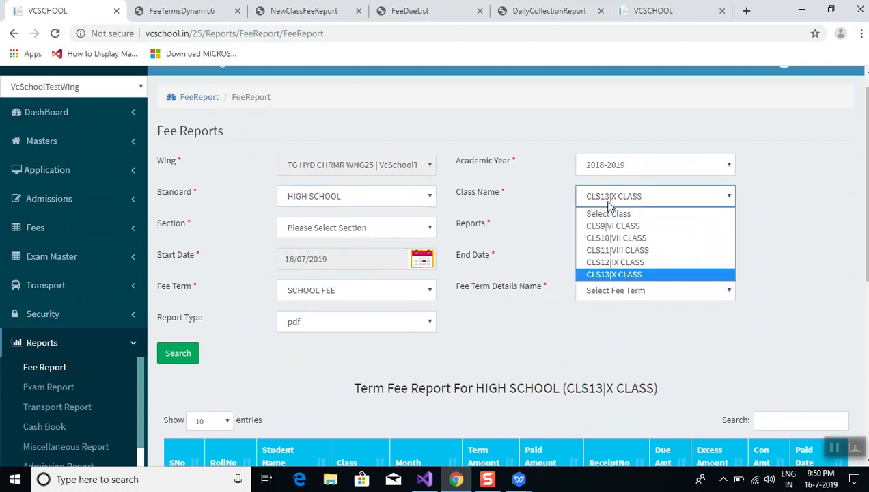
{"action": "left_click", "coordinate": [611, 218]}
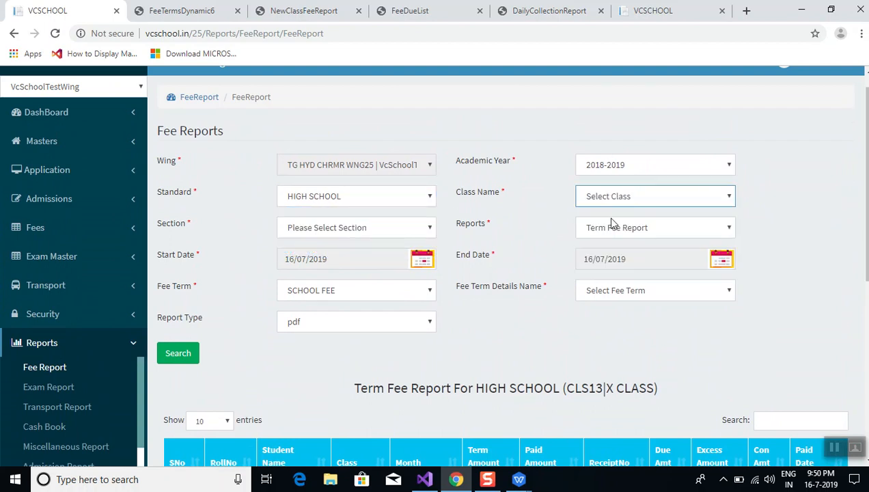
{"action": "left_click", "coordinate": [193, 355]}
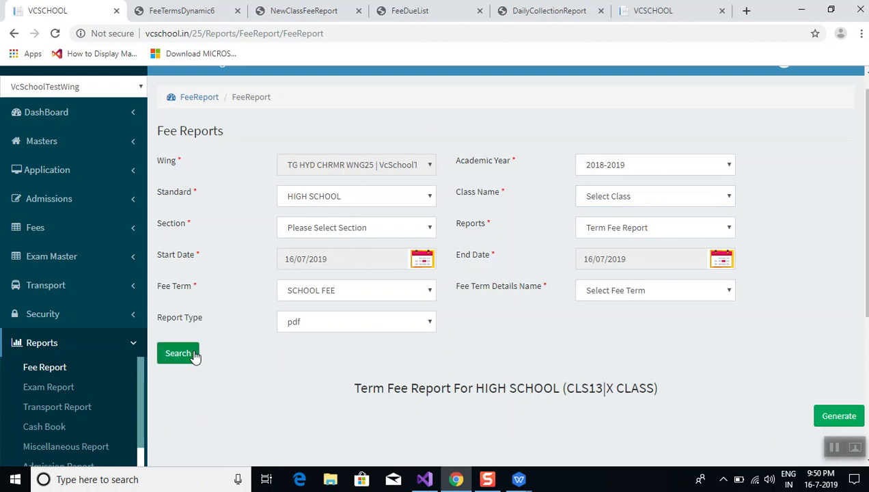
Browse the 19 results, viewing page 2 and returning to the top
{"action": "scroll", "coordinate": [227, 395], "scroll_direction": "down", "scroll_amount": 1}
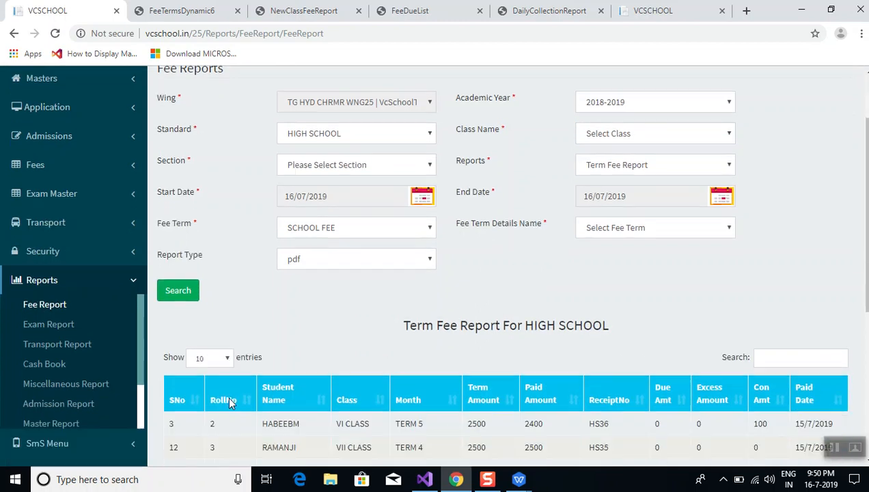
{"action": "scroll", "coordinate": [229, 403], "scroll_direction": "down", "scroll_amount": 4}
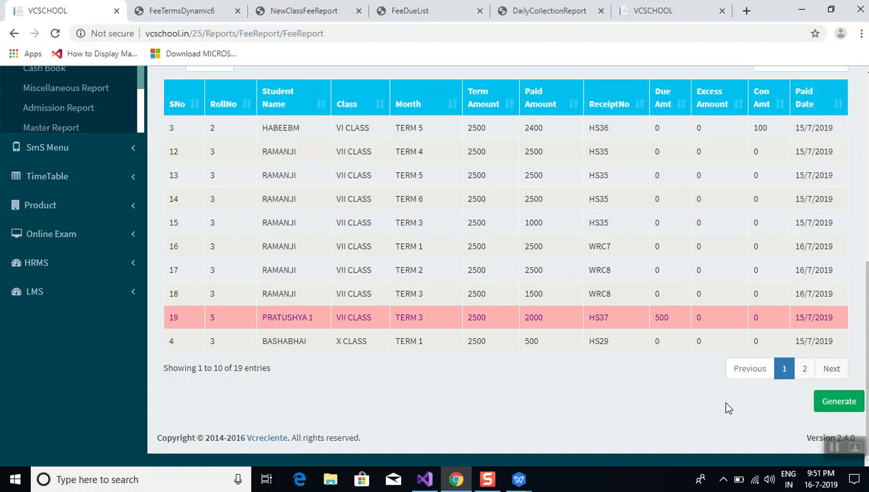
{"action": "left_click", "coordinate": [804, 369]}
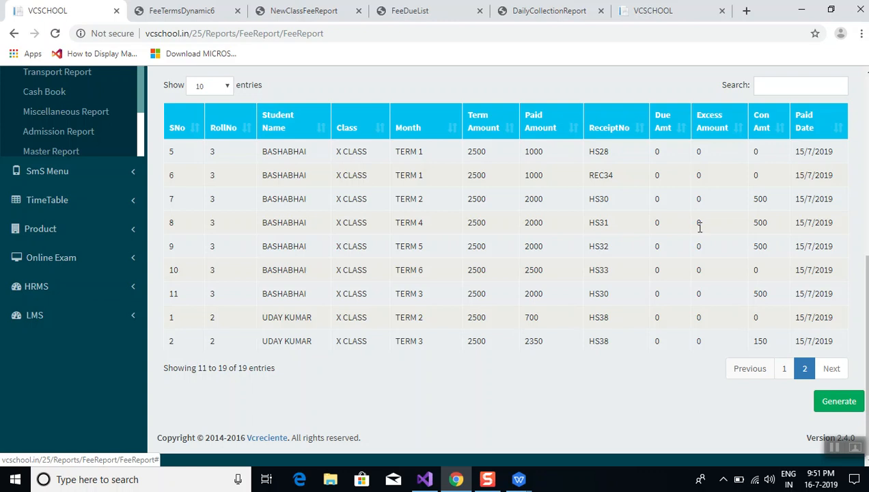
{"action": "scroll", "coordinate": [674, 400], "scroll_direction": "up", "scroll_amount": 5}
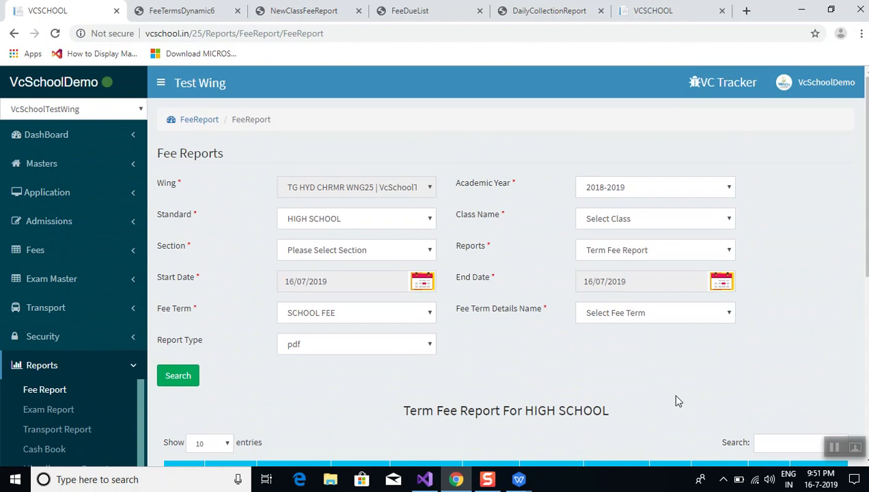
Switch the dashboard to Frequently Used and open the Wing Transaction list of school expenses
{"action": "left_click", "coordinate": [60, 145]}
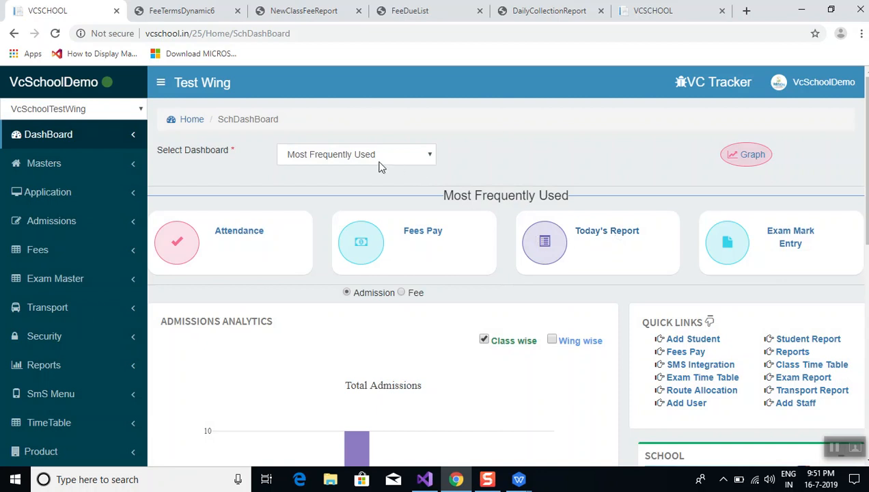
{"action": "left_click", "coordinate": [379, 162]}
{"action": "left_click", "coordinate": [379, 185]}
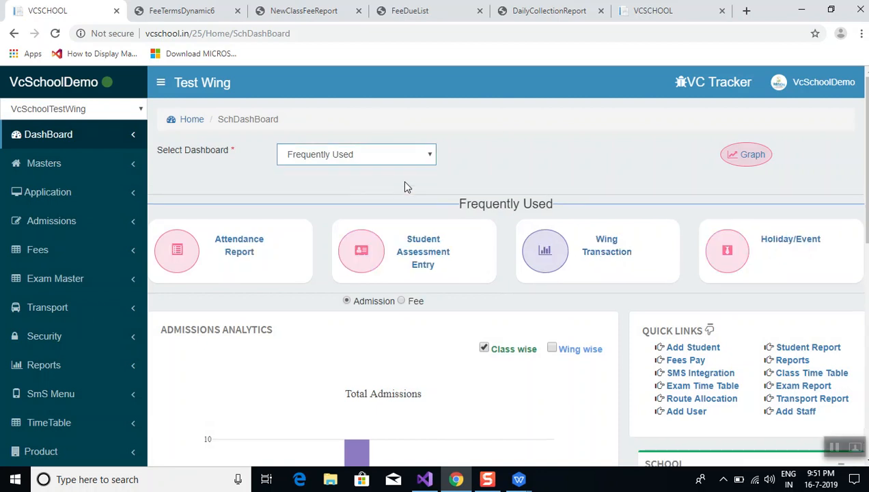
{"action": "left_click", "coordinate": [609, 252]}
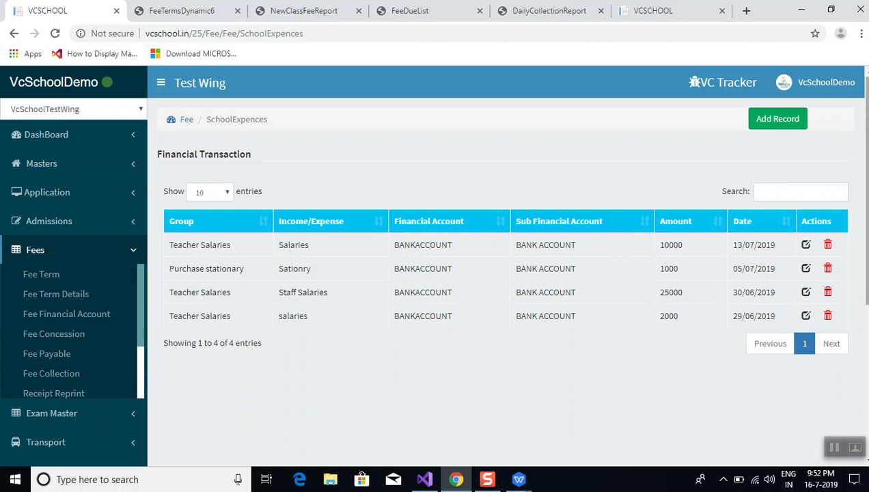
Add a new financial transaction record for academic year 2018-2019 with type Income
{"action": "left_click", "coordinate": [768, 121]}
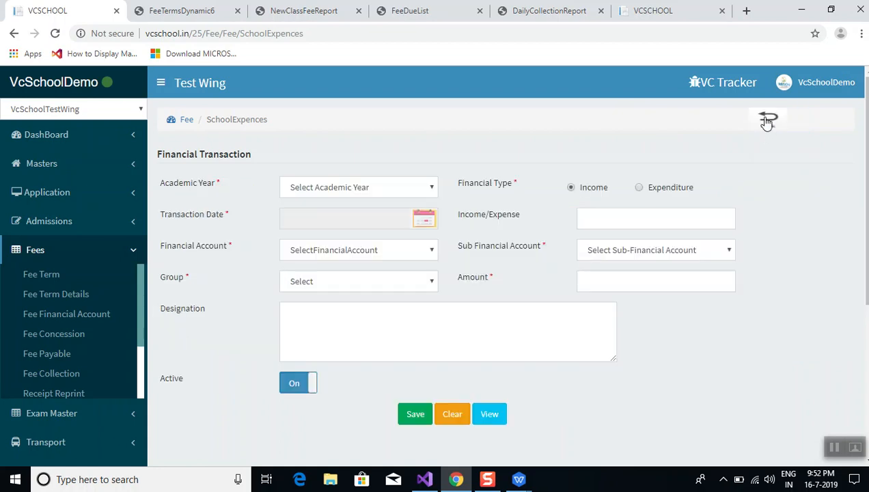
{"action": "left_click", "coordinate": [413, 193]}
{"action": "left_click", "coordinate": [403, 216]}
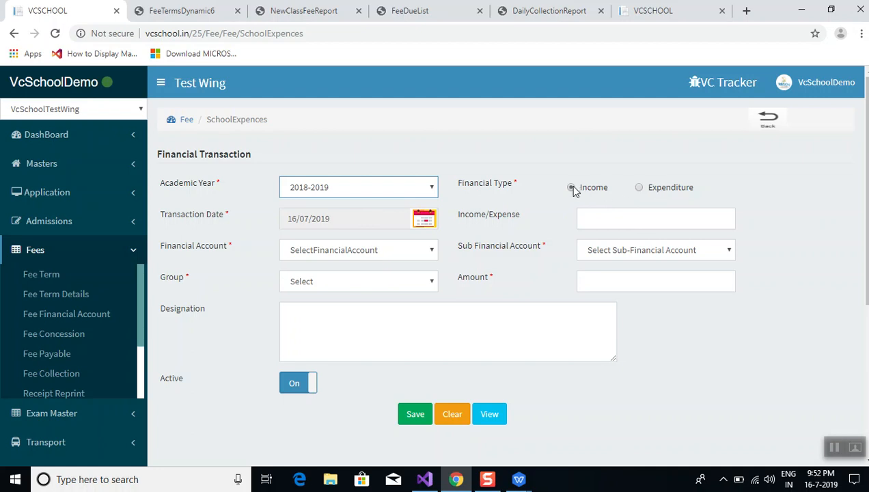
{"action": "left_click", "coordinate": [639, 192]}
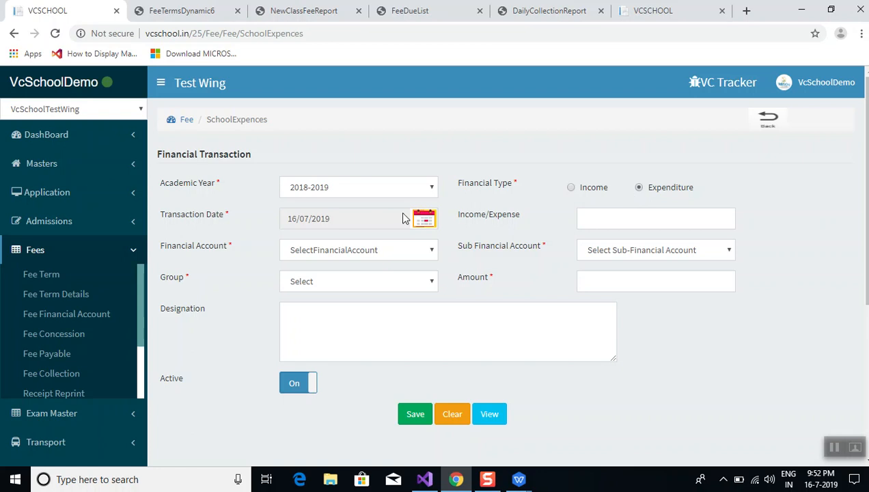
{"action": "left_click", "coordinate": [573, 190]}
After browsing the expenditure and income groups, set the income group to Transfer Certificate
{"action": "left_click", "coordinate": [315, 287]}
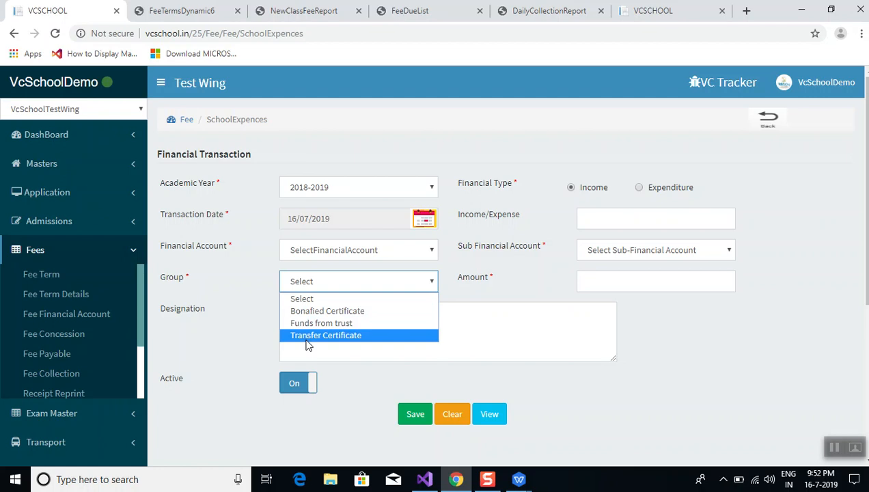
{"action": "left_click", "coordinate": [641, 193]}
{"action": "left_click", "coordinate": [639, 192]}
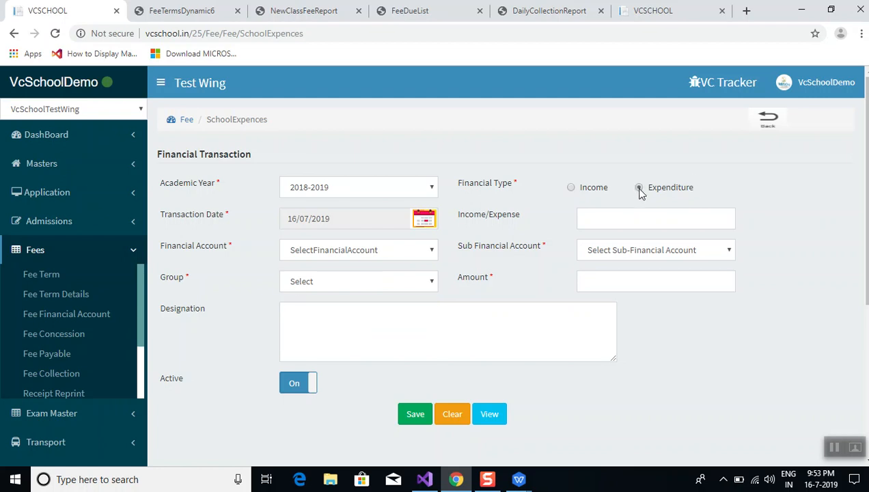
{"action": "left_click", "coordinate": [389, 277]}
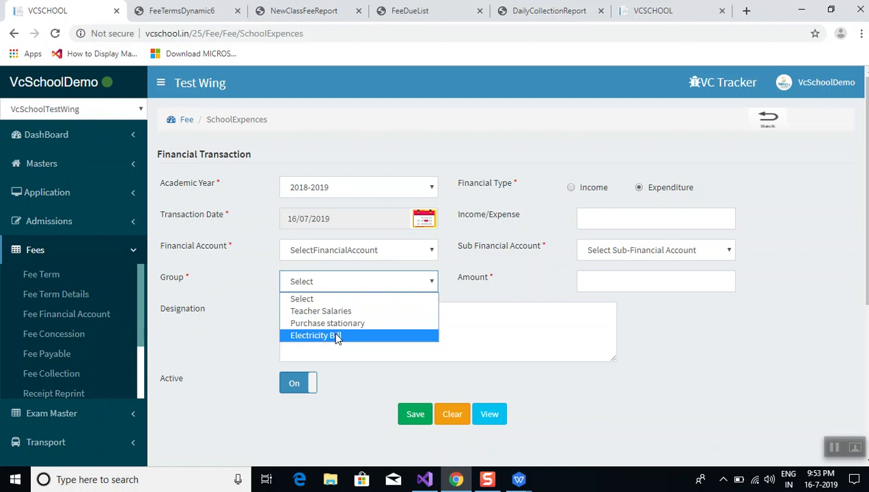
{"action": "left_click", "coordinate": [513, 282]}
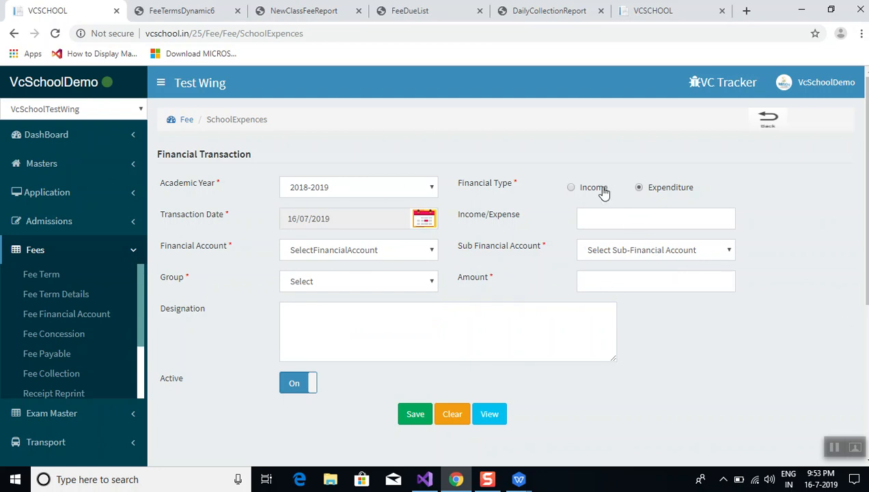
{"action": "left_click", "coordinate": [573, 188]}
{"action": "left_click", "coordinate": [340, 281]}
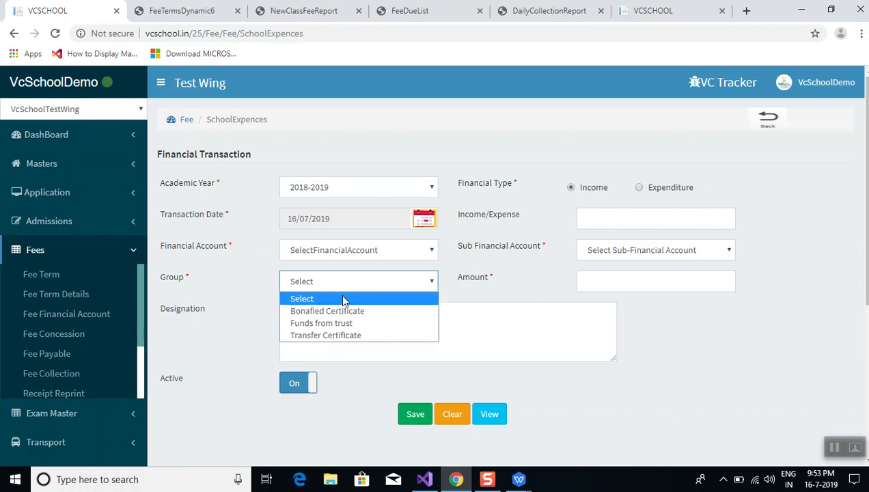
{"action": "left_click", "coordinate": [330, 336]}
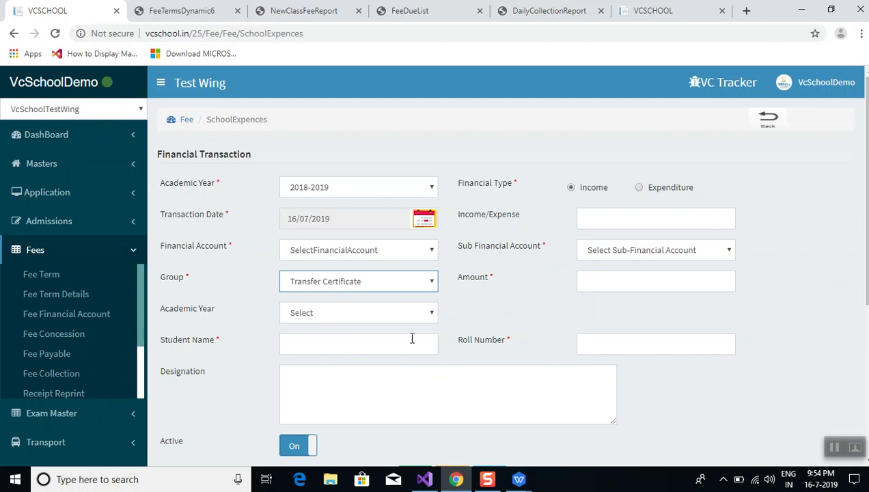
Set the student academic year to 2018-2019 and pick the LKG student, roll number 2
{"action": "left_click", "coordinate": [392, 315]}
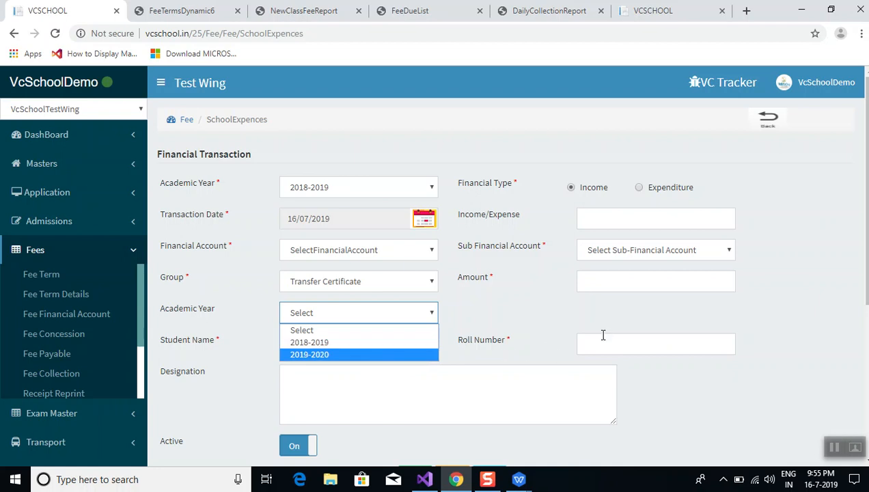
{"action": "left_click", "coordinate": [536, 347]}
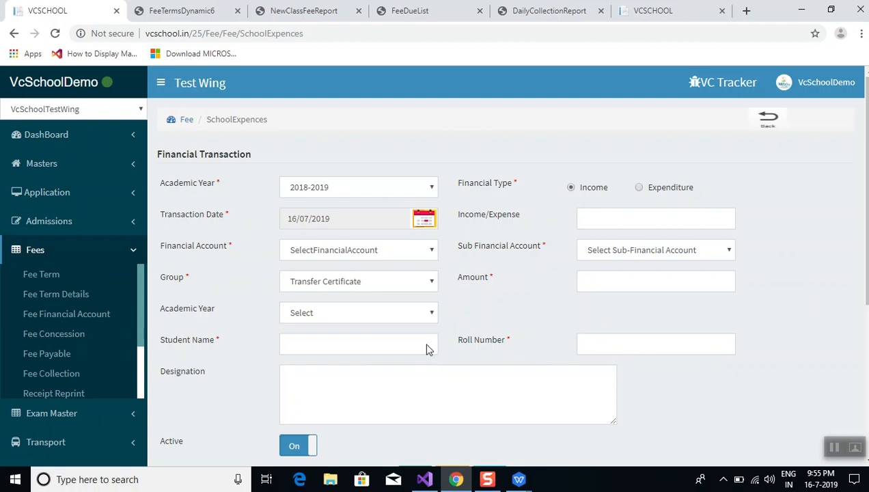
{"action": "left_click", "coordinate": [389, 313]}
{"action": "left_click", "coordinate": [380, 342]}
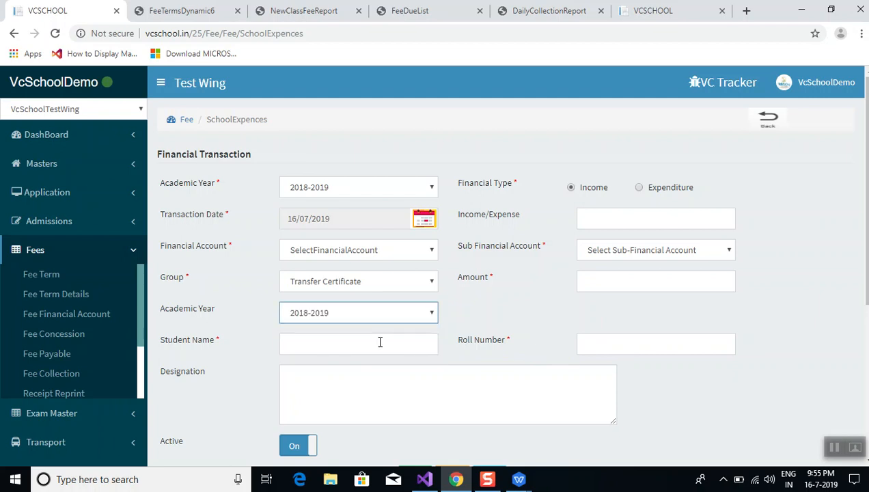
{"action": "left_click", "coordinate": [364, 343]}
{"action": "type", "text": "a"}
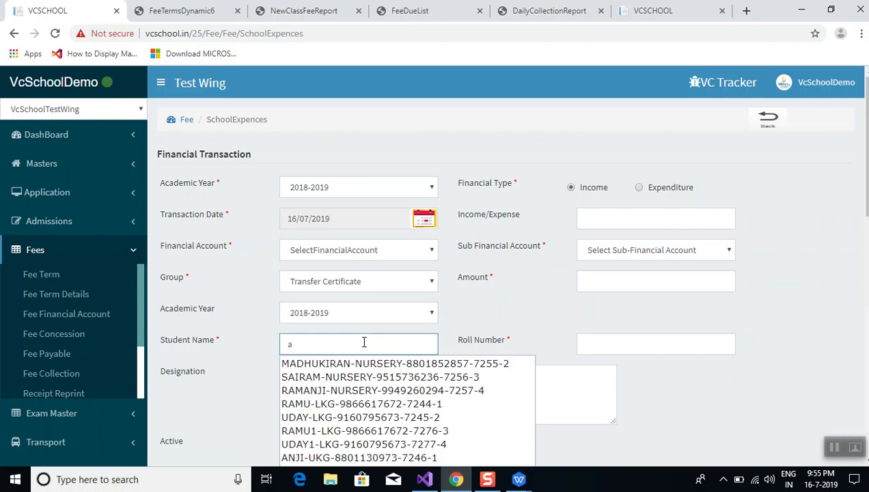
{"action": "left_click", "coordinate": [351, 417]}
{"action": "left_click", "coordinate": [667, 349]}
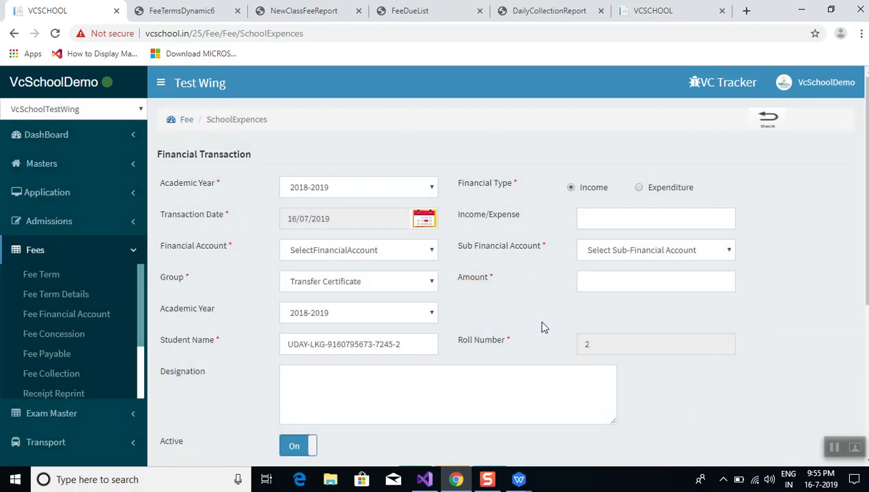
Enter amount 200 and income description 'tc amount'
{"action": "left_click", "coordinate": [597, 277]}
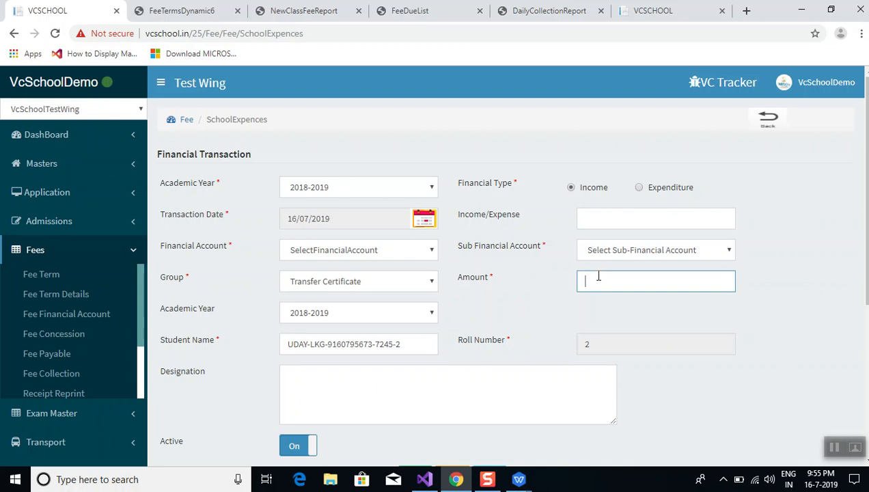
{"action": "type", "text": "200"}
{"action": "left_click", "coordinate": [629, 217]}
{"action": "type", "text": "tc"}
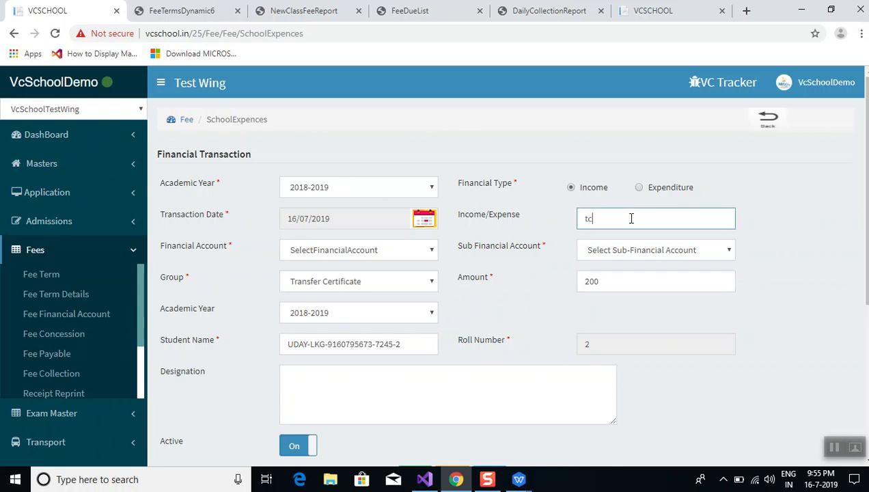
{"action": "type", "text": " amount"}
{"action": "left_click", "coordinate": [500, 299]}
{"action": "scroll", "coordinate": [499, 298], "scroll_direction": "down", "scroll_amount": 2}
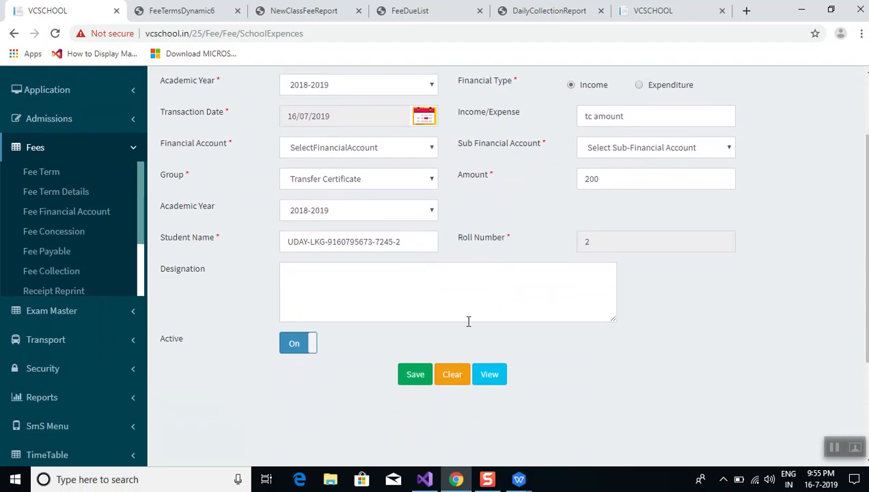
Set the accounts to BANKACCOUNT and BANK ACCOUNT, then save the 200 income entry
{"action": "left_click", "coordinate": [416, 375]}
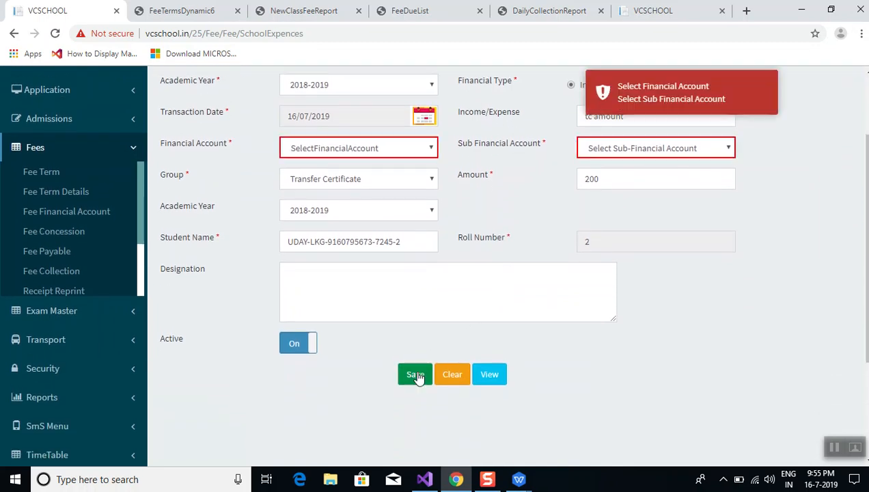
{"action": "left_click", "coordinate": [360, 152]}
{"action": "left_click", "coordinate": [360, 177]}
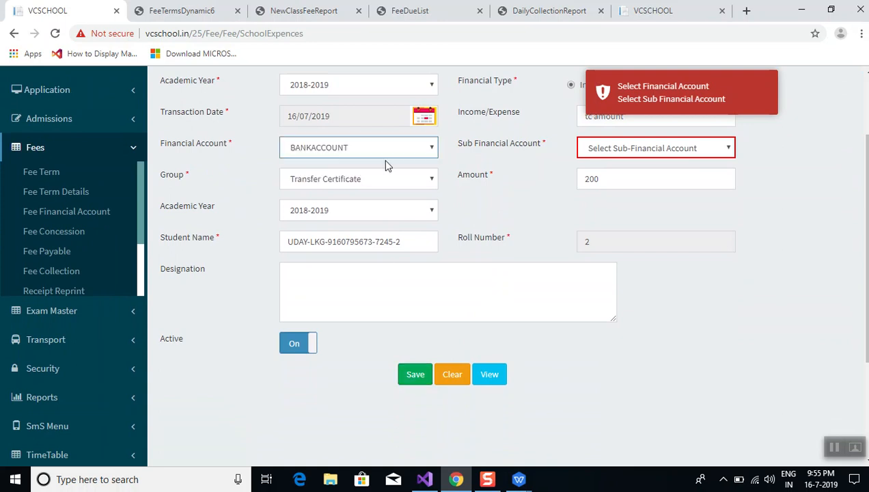
{"action": "left_click", "coordinate": [601, 143]}
{"action": "left_click", "coordinate": [612, 178]}
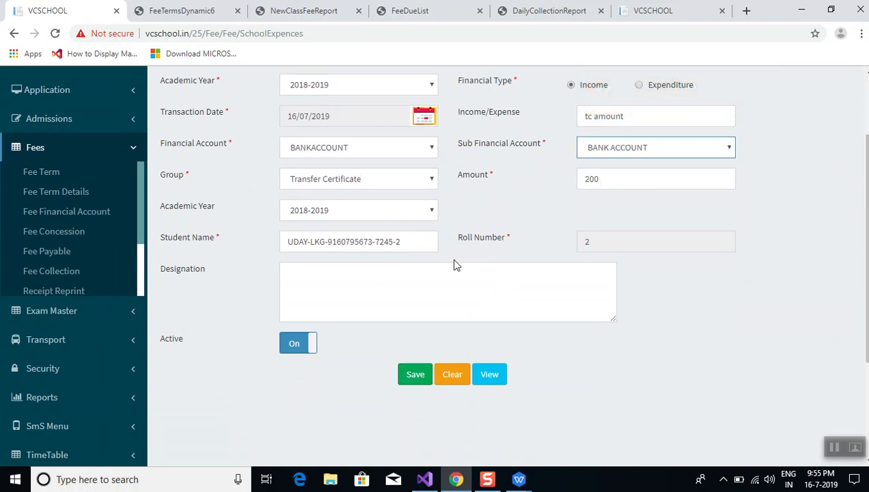
{"action": "left_click", "coordinate": [416, 375]}
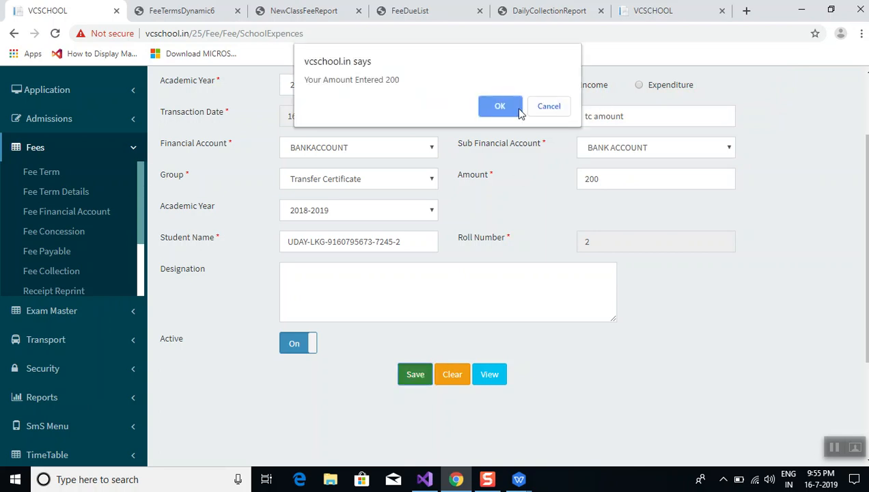
{"action": "left_click", "coordinate": [489, 107]}
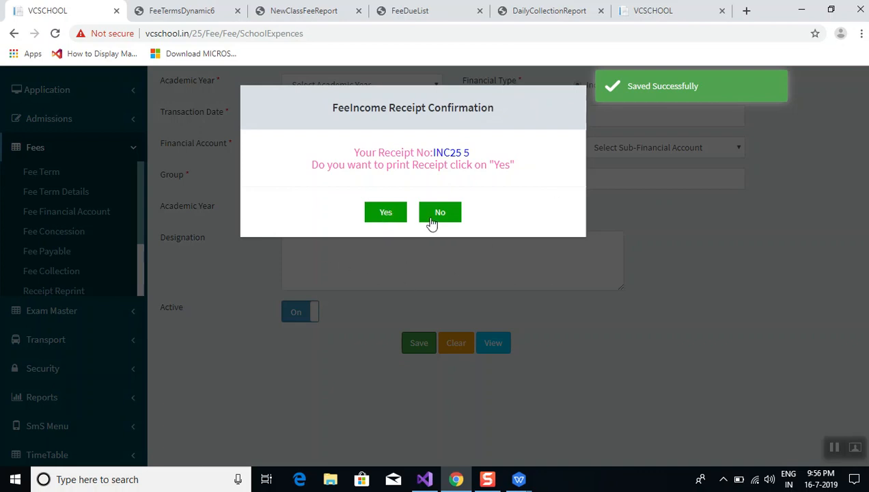
View the generated fee receipt PDF totalling Rs 200, then return to the cleared form
{"action": "left_click", "coordinate": [384, 213]}
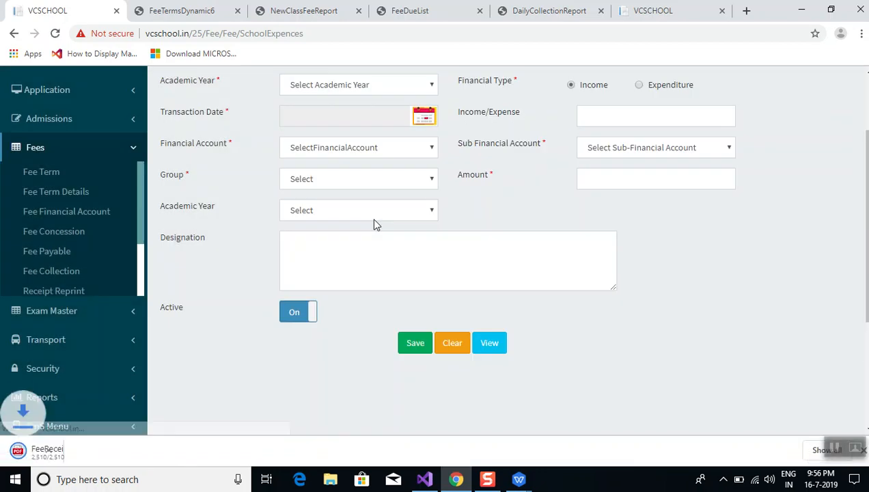
{"action": "left_click", "coordinate": [68, 451]}
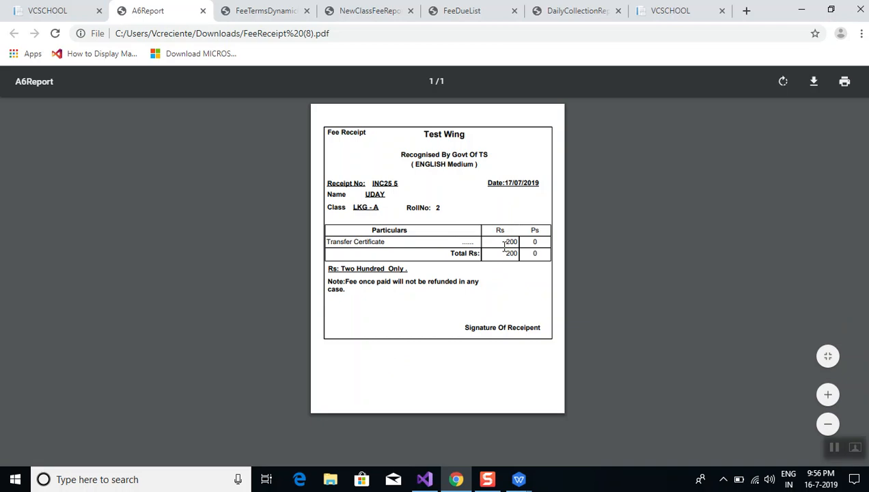
{"action": "left_click", "coordinate": [18, 17]}
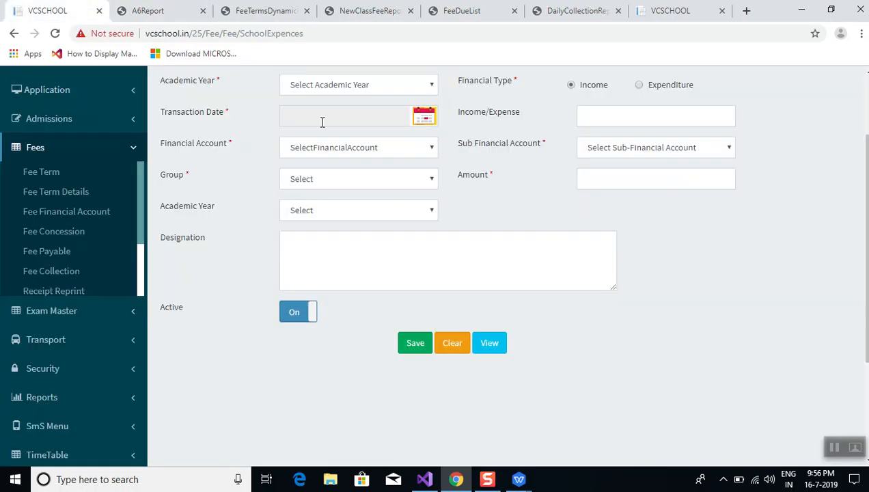
{"action": "scroll", "coordinate": [507, 214], "scroll_direction": "up", "scroll_amount": 2}
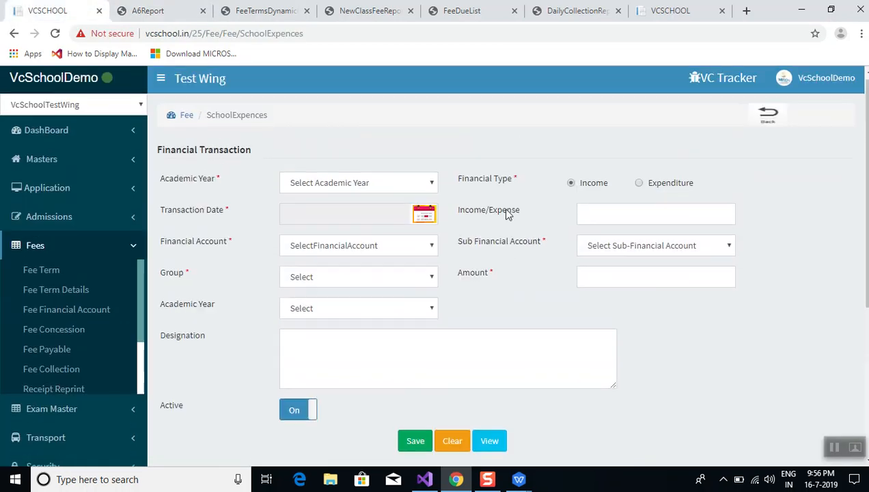
Set academic year 2018-2019, accounts BANKACCOUNT / BANK ACCOUNT, and group Transfer Certificate
{"action": "left_click", "coordinate": [369, 183]}
{"action": "left_click", "coordinate": [364, 217]}
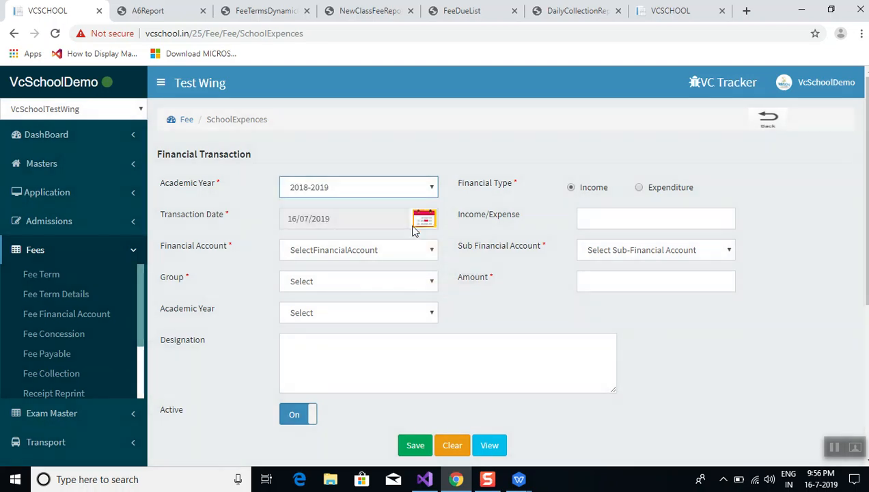
{"action": "left_click", "coordinate": [400, 253]}
{"action": "left_click", "coordinate": [401, 278]}
{"action": "left_click", "coordinate": [603, 254]}
{"action": "left_click", "coordinate": [604, 280]}
{"action": "left_click", "coordinate": [355, 282]}
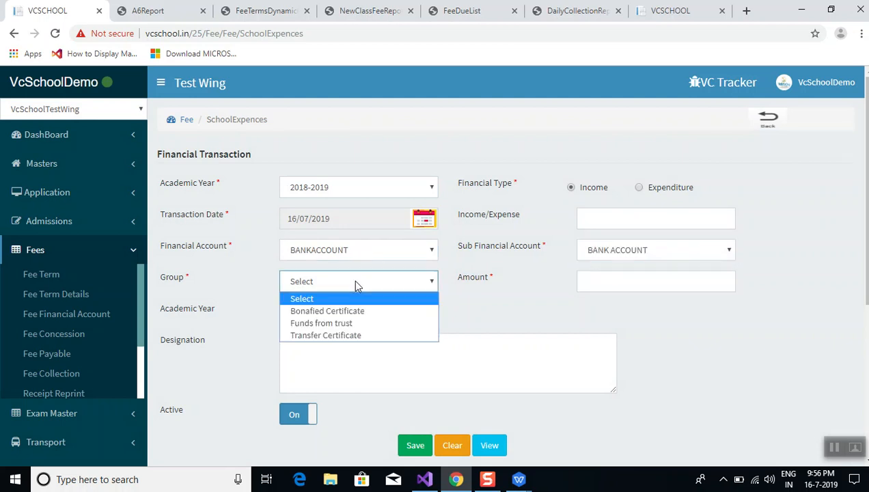
{"action": "left_click", "coordinate": [349, 335]}
Set the student year to 2018-2019 and pick the Class III student, roll number 7
{"action": "left_click", "coordinate": [329, 313]}
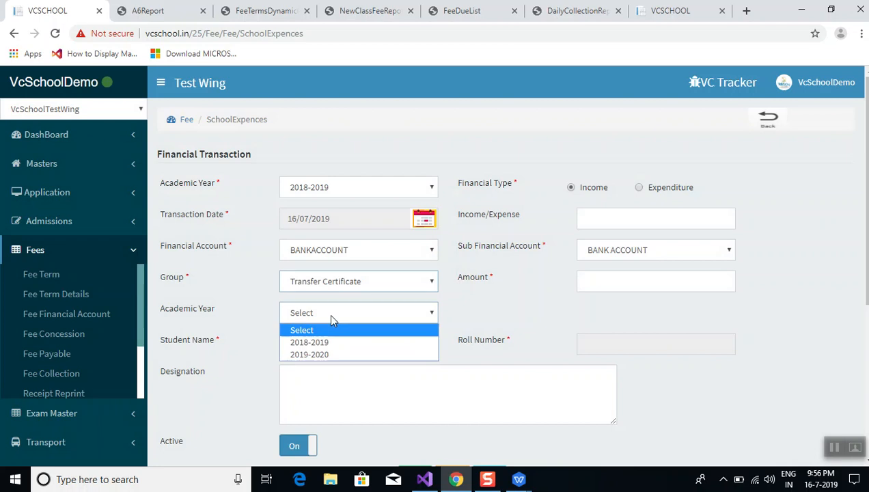
{"action": "left_click", "coordinate": [339, 342]}
{"action": "left_click", "coordinate": [338, 349]}
{"action": "type", "text": "mad"}
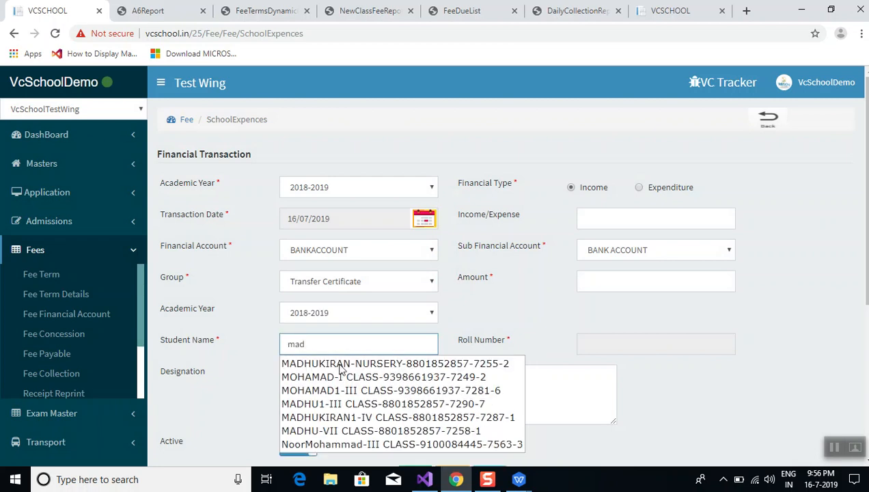
{"action": "left_click", "coordinate": [345, 407]}
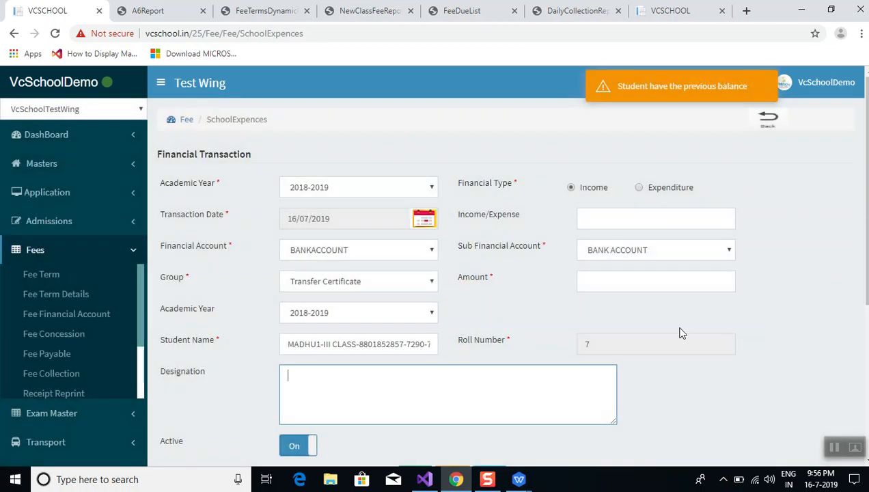
{"action": "left_click", "coordinate": [521, 305]}
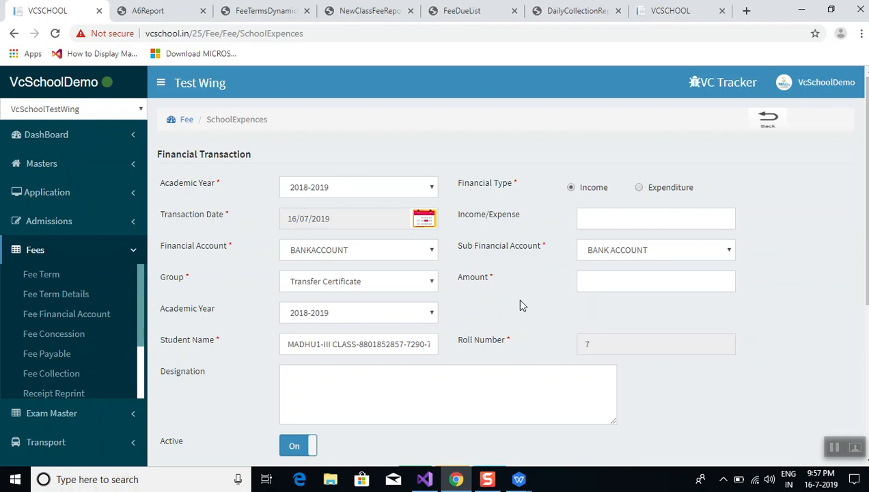
Re-enter the student name and choose the Nursery student, roll 2, from the suggestions
{"action": "left_click", "coordinate": [412, 334]}
{"action": "left_click", "coordinate": [546, 323]}
{"action": "left_click", "coordinate": [407, 343]}
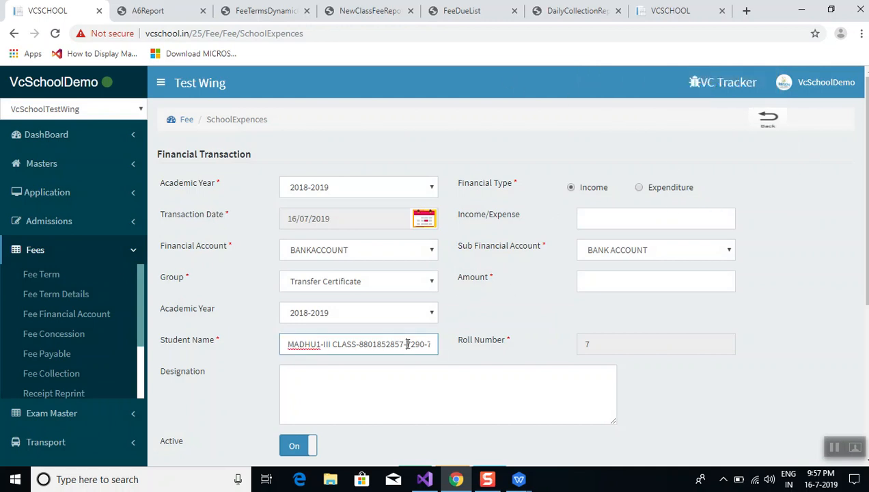
{"action": "triple_click", "coordinate": [407, 343]}
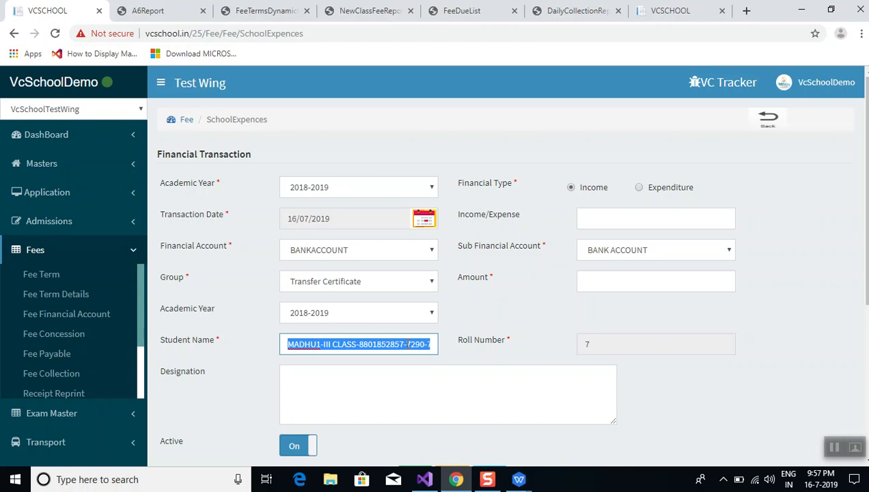
{"action": "type", "text": "a"}
{"action": "key", "text": "BackSpace"}
{"action": "type", "text": "a"}
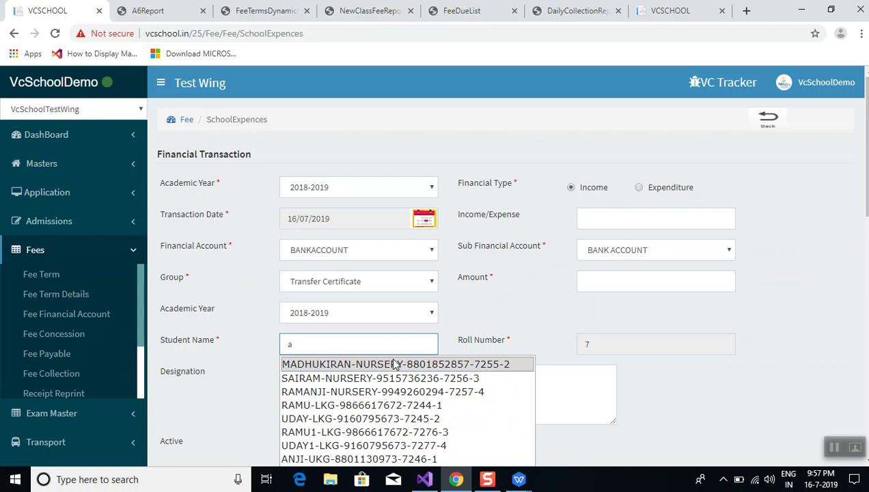
{"action": "left_click", "coordinate": [413, 359]}
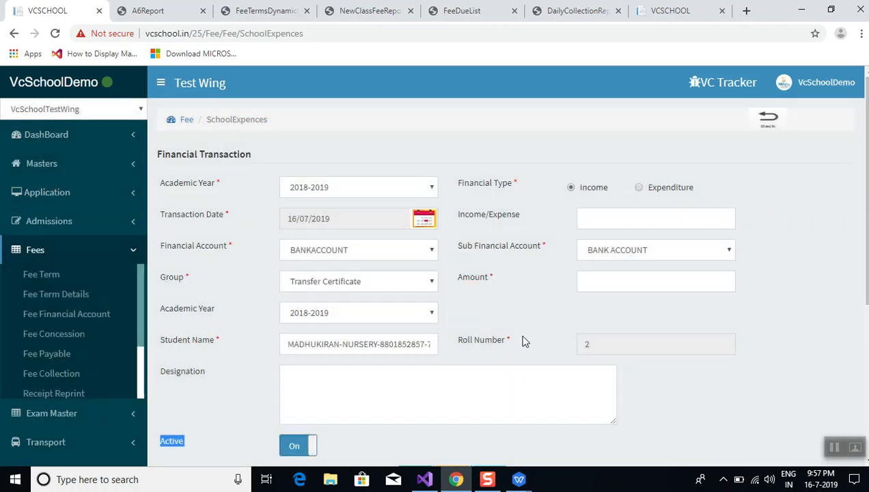
{"action": "left_click", "coordinate": [534, 310]}
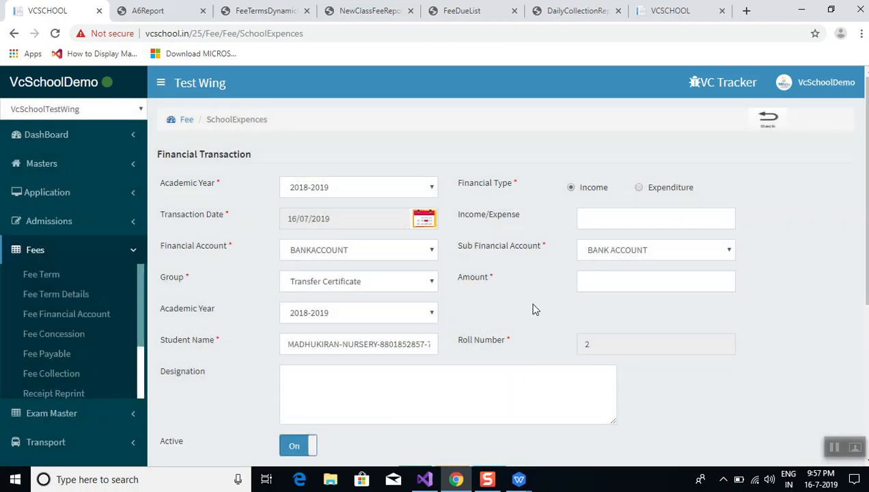
Enter 100 with description 'bonafied amount' and save it without printing a receipt
{"action": "left_click", "coordinate": [605, 276]}
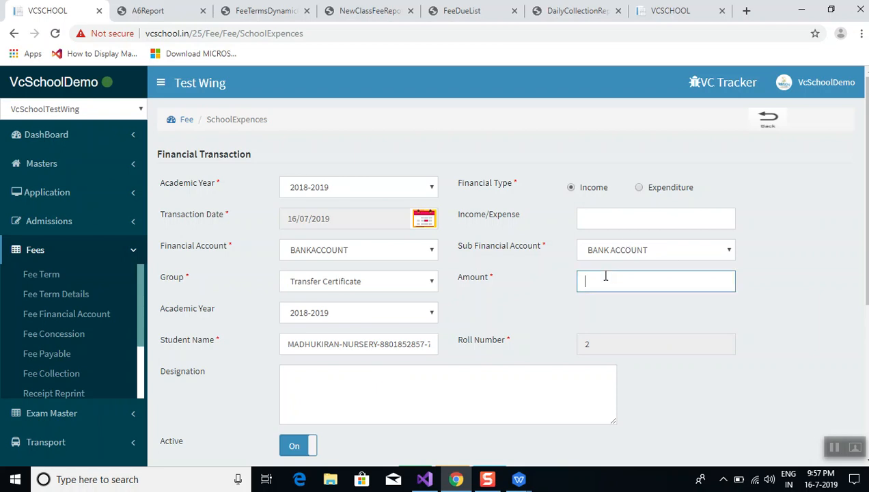
{"action": "type", "text": "100"}
{"action": "left_click", "coordinate": [614, 221]}
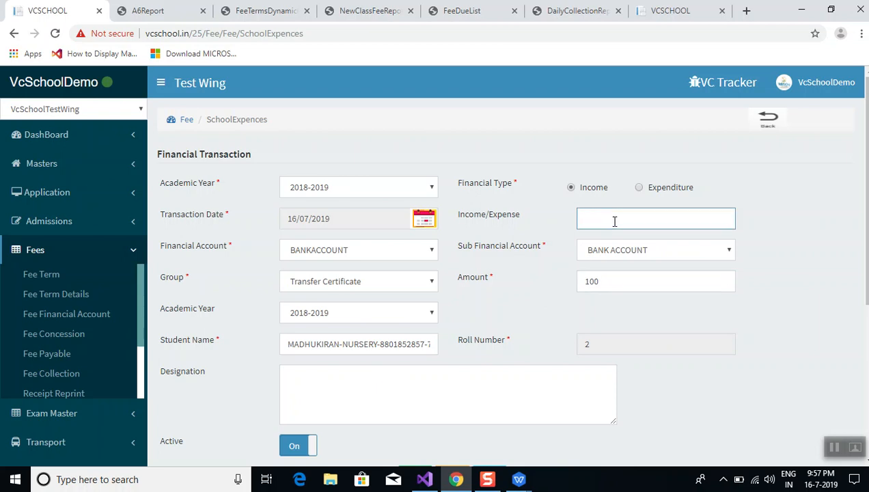
{"action": "type", "text": "bo"}
{"action": "type", "text": "naful"}
{"action": "type", "text": "ied a"}
{"action": "type", "text": "mount"}
{"action": "left_click", "coordinate": [512, 289]}
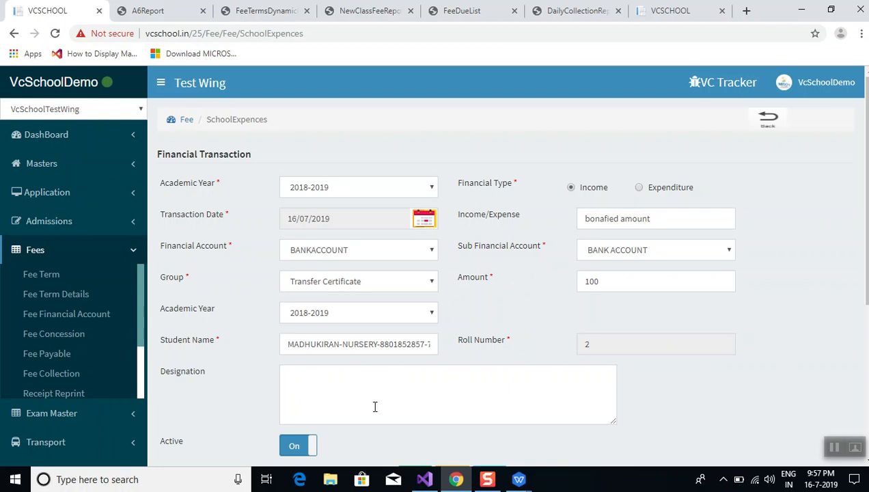
{"action": "scroll", "coordinate": [387, 465], "scroll_direction": "down", "scroll_amount": 2}
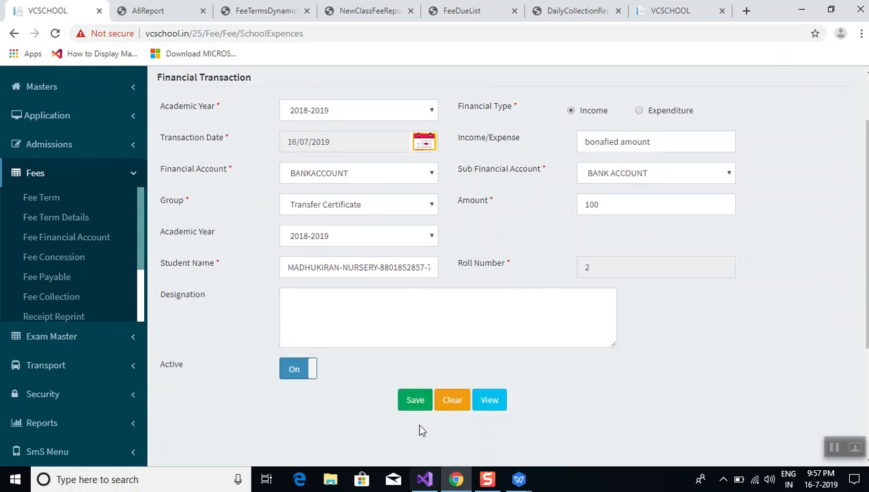
{"action": "left_click", "coordinate": [416, 402]}
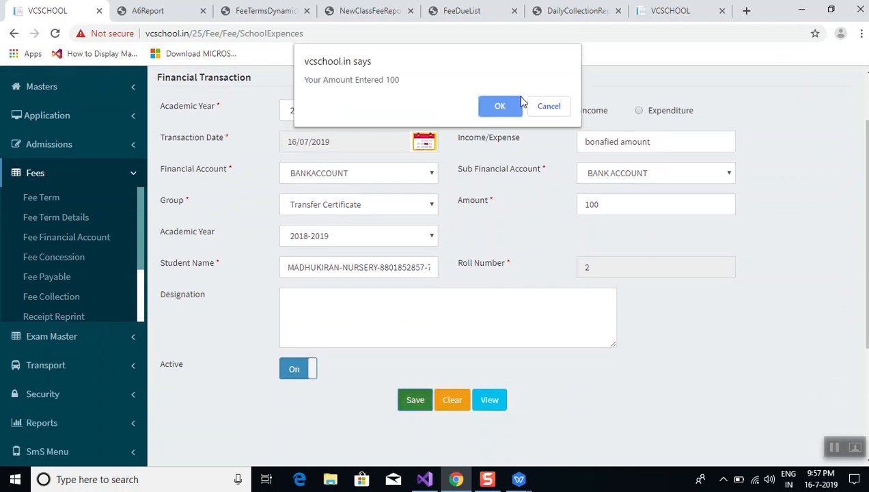
{"action": "left_click", "coordinate": [493, 110]}
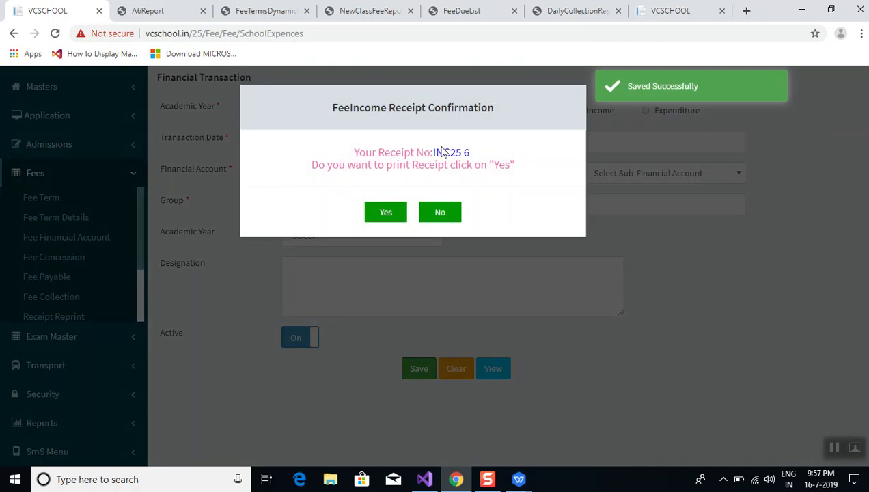
{"action": "left_click", "coordinate": [441, 213]}
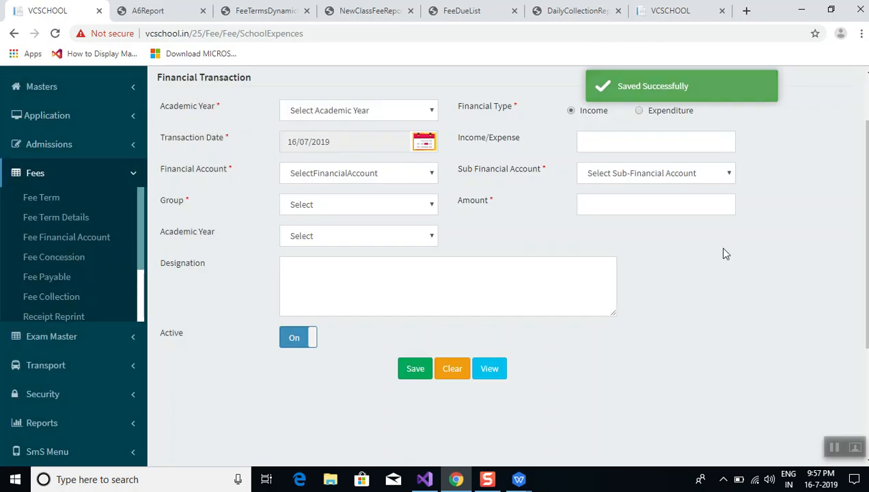
Make it an Expenditure for 2018-2019 from BANKACCOUNT / BANK ACCOUNT under Teacher Salaries
{"action": "left_click", "coordinate": [639, 111]}
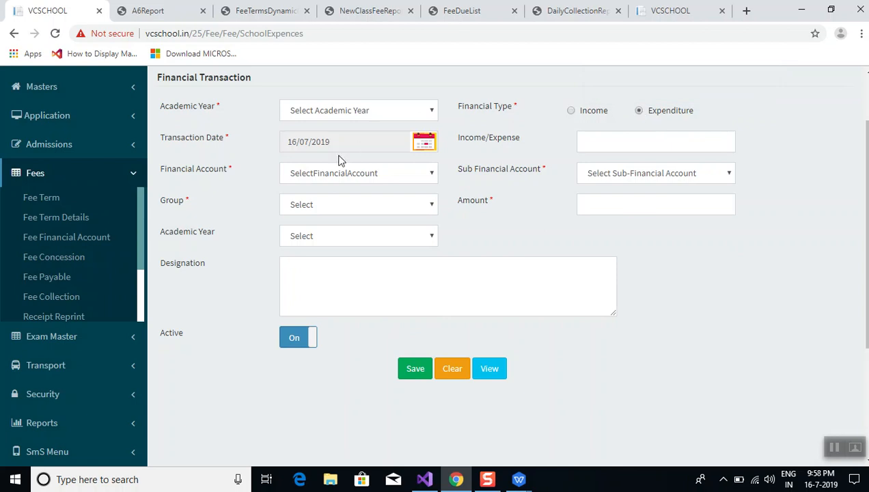
{"action": "left_click", "coordinate": [342, 140]}
{"action": "left_click", "coordinate": [369, 176]}
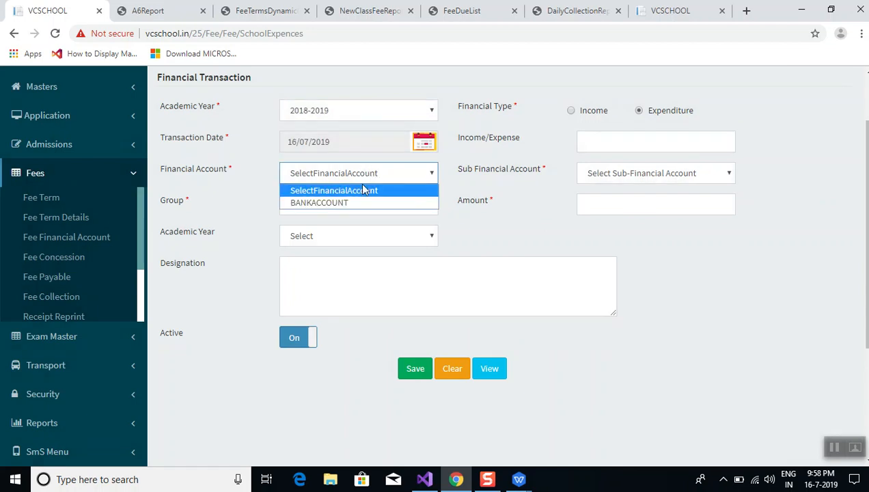
{"action": "left_click", "coordinate": [360, 202]}
{"action": "left_click", "coordinate": [588, 179]}
{"action": "left_click", "coordinate": [584, 201]}
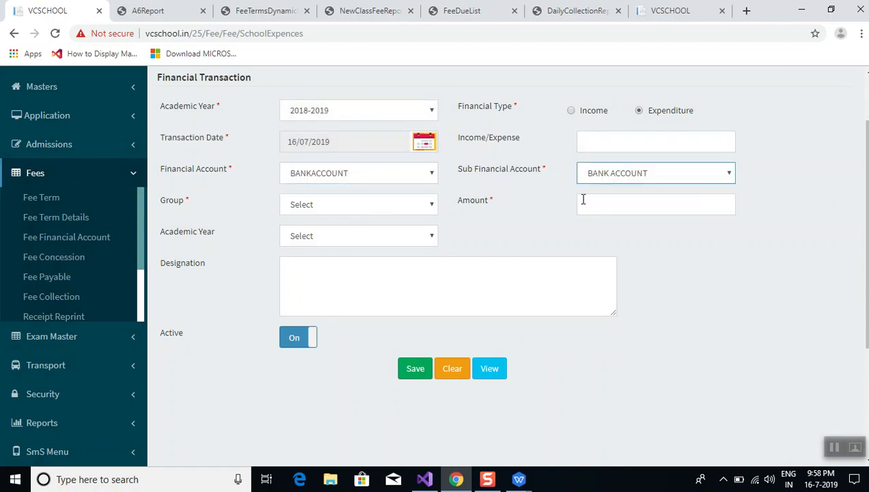
{"action": "left_click", "coordinate": [355, 208]}
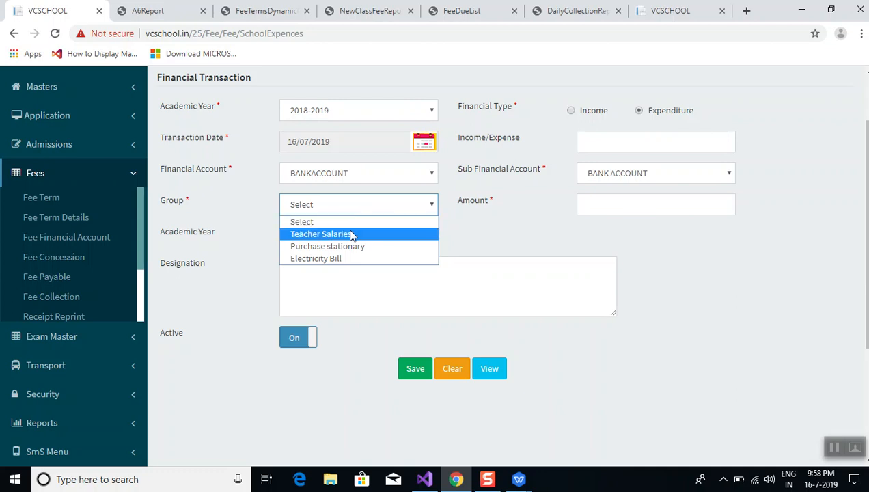
{"action": "left_click", "coordinate": [350, 234]}
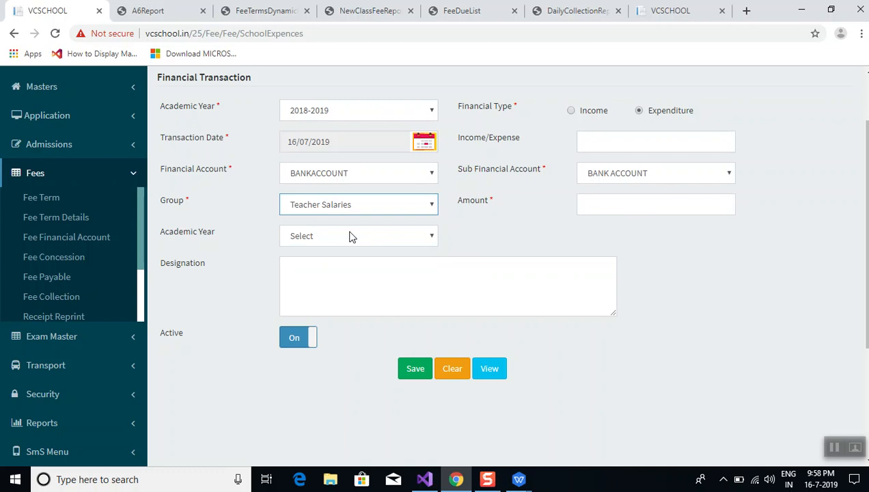
Enter amount 8000, set the second year to 2018-2019, describe it 'salaries', and save
{"action": "left_click", "coordinate": [652, 205]}
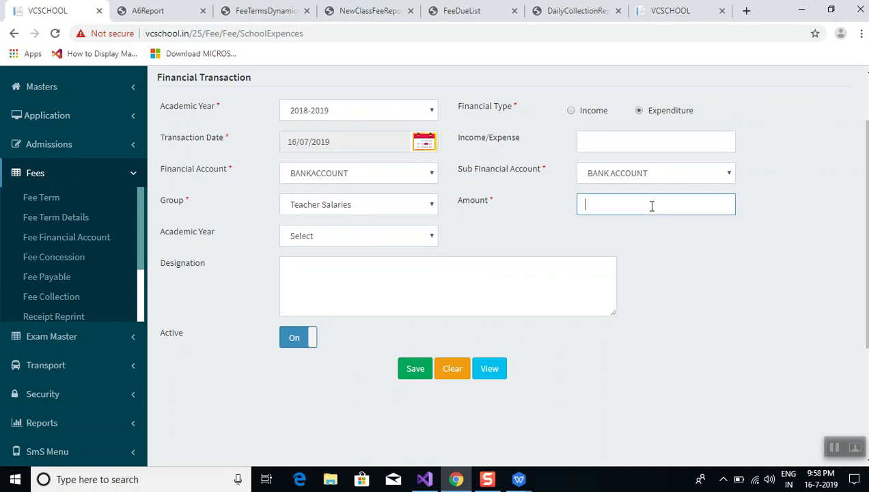
{"action": "type", "text": "80000"}
{"action": "key", "text": "BackSpace"}
{"action": "left_click", "coordinate": [399, 232]}
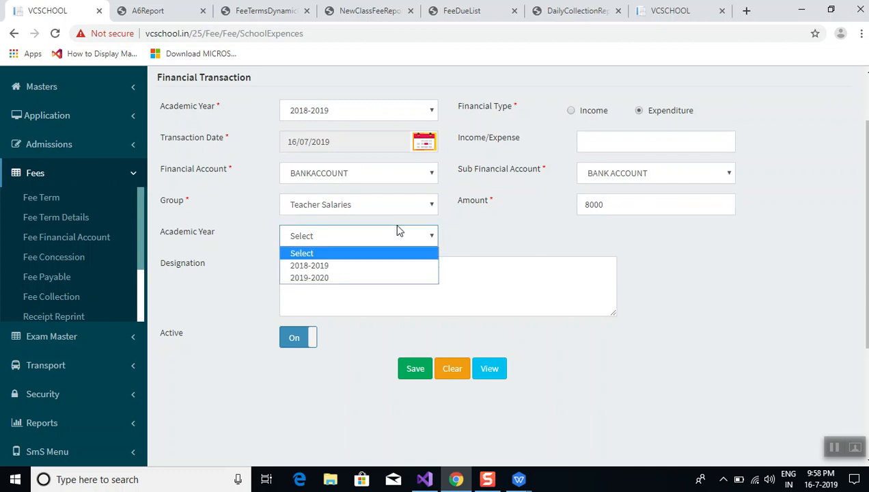
{"action": "left_click", "coordinate": [353, 267]}
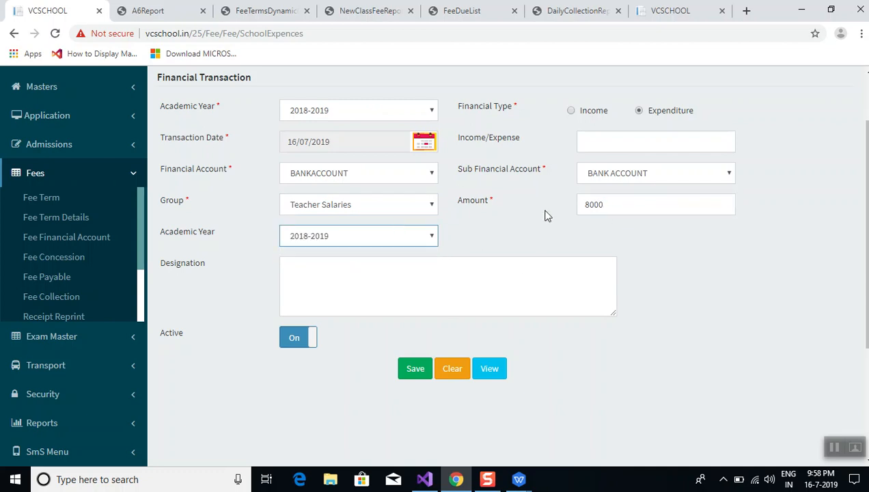
{"action": "left_click", "coordinate": [412, 369]}
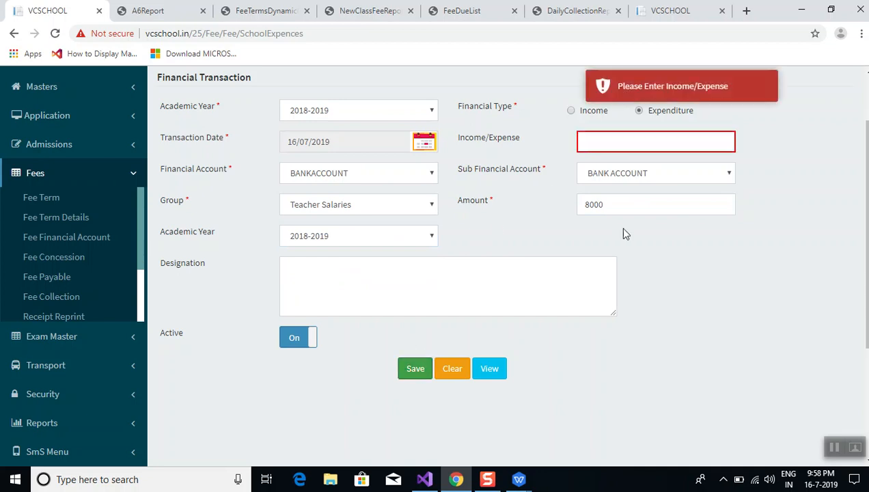
{"action": "left_click", "coordinate": [589, 135]}
{"action": "type", "text": "sa"}
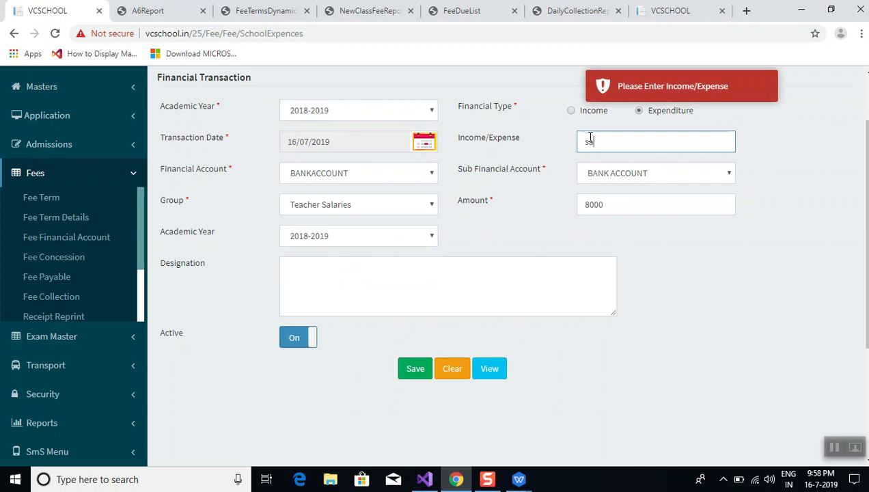
{"action": "type", "text": "la"}
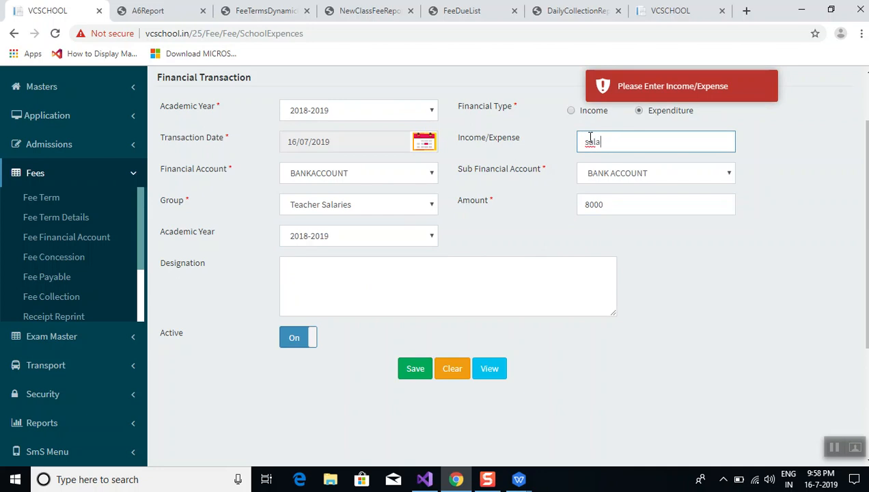
{"action": "type", "text": "ries"}
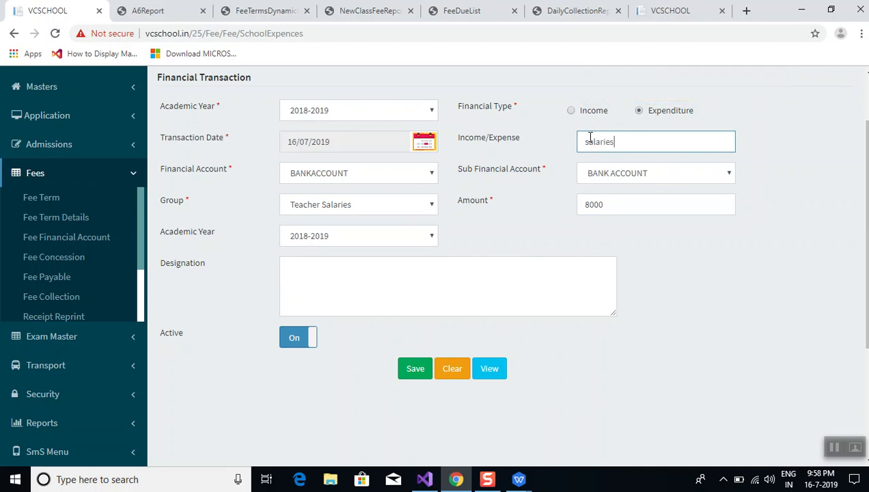
{"action": "left_click", "coordinate": [416, 370]}
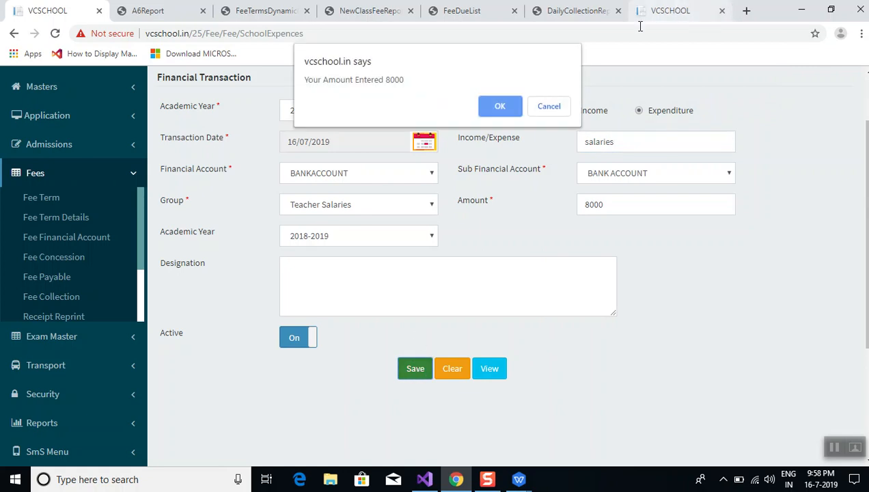
{"action": "left_click", "coordinate": [499, 108]}
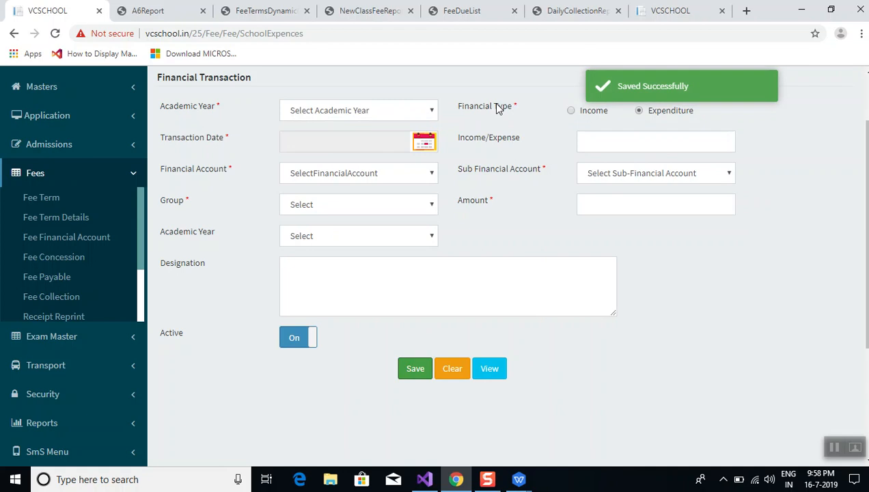
Set academic year 2018-2019, accounts BANKACCOUNT / BANK ACCOUNT, and group Purchase stationary
{"action": "left_click", "coordinate": [405, 118]}
{"action": "left_click", "coordinate": [389, 140]}
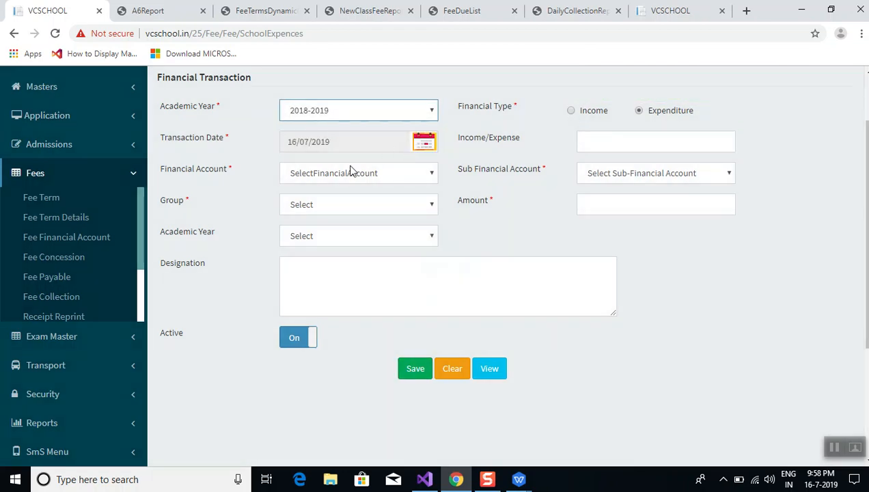
{"action": "left_click", "coordinate": [367, 181]}
{"action": "left_click", "coordinate": [365, 198]}
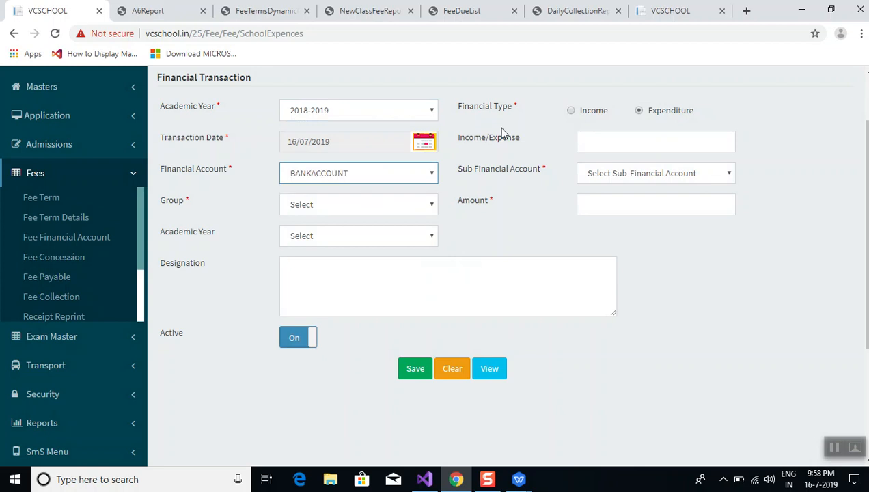
{"action": "left_click", "coordinate": [606, 169]}
{"action": "left_click", "coordinate": [612, 202]}
{"action": "left_click", "coordinate": [327, 210]}
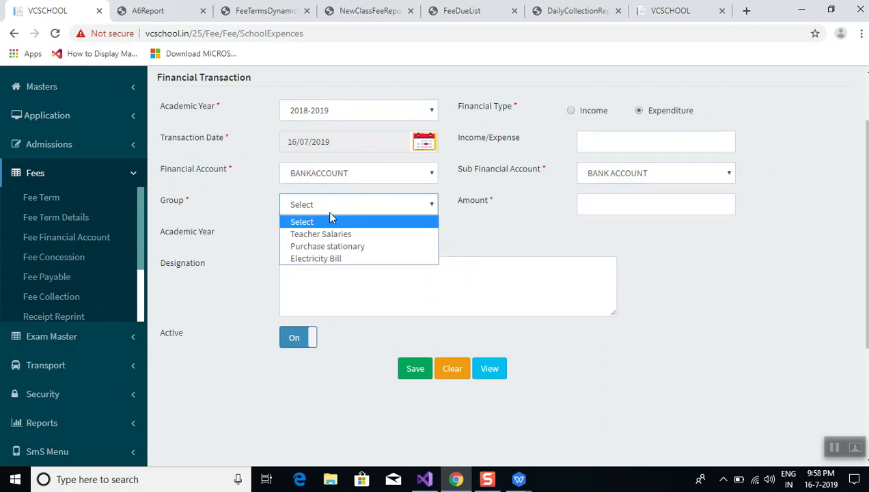
{"action": "left_click", "coordinate": [328, 247]}
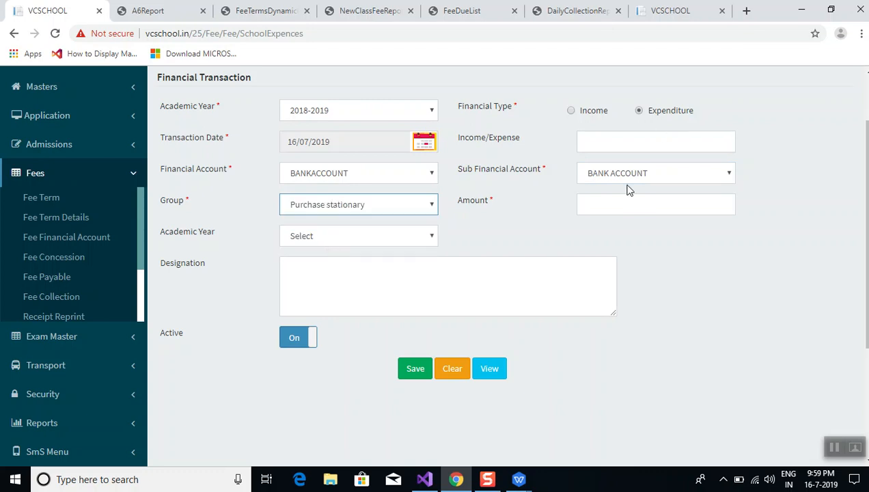
Enter 2000, set the second year to 2018-2019, describe it 'Registers and pens', and save
{"action": "left_click", "coordinate": [626, 208]}
{"action": "type", "text": "2000"}
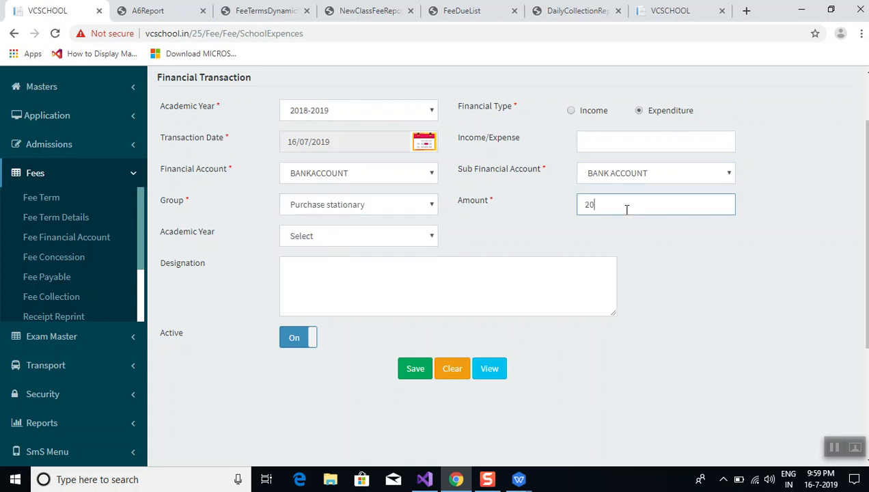
{"action": "left_click", "coordinate": [370, 237]}
{"action": "left_click", "coordinate": [363, 269]}
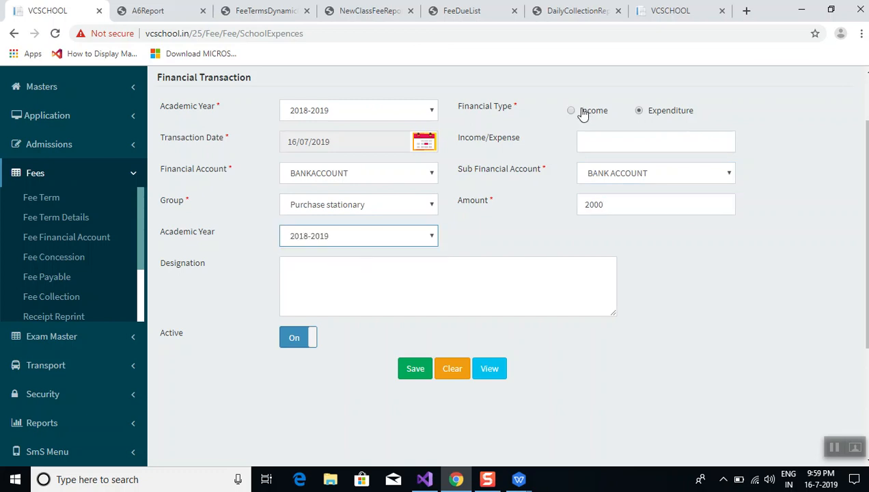
{"action": "left_click", "coordinate": [610, 138]}
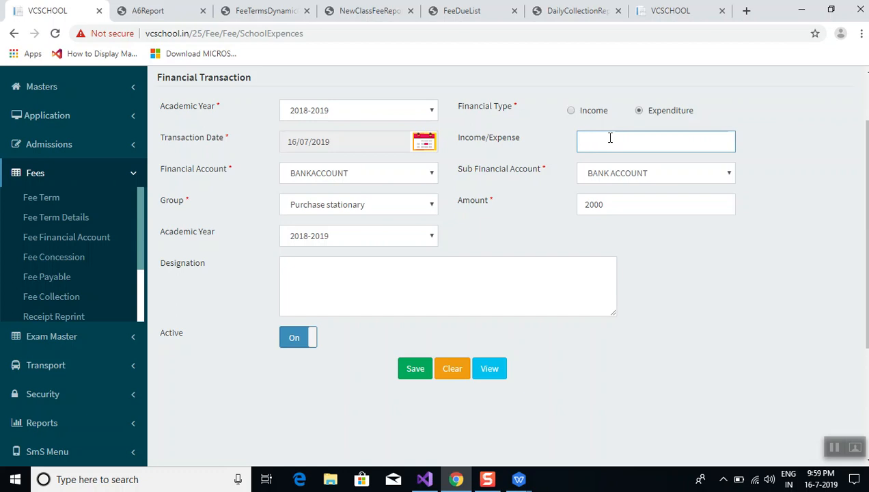
{"action": "type", "text": "Registers and pens"}
{"action": "left_click", "coordinate": [418, 369]}
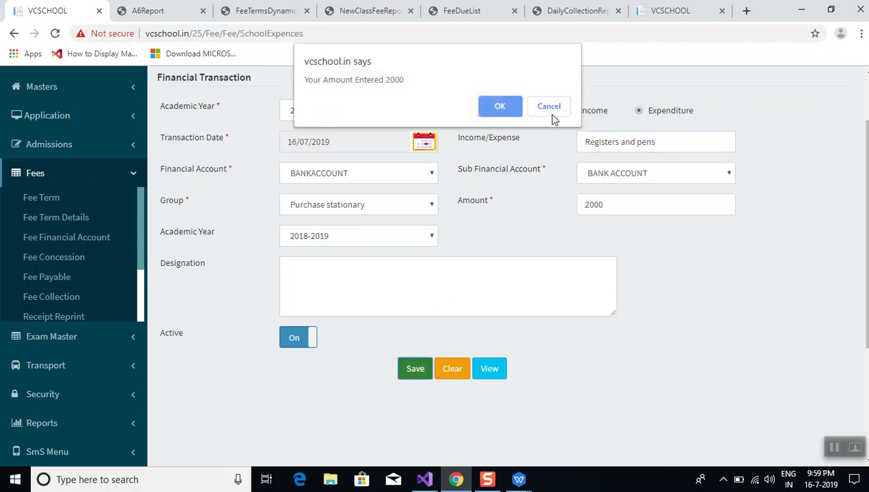
{"action": "left_click", "coordinate": [489, 111]}
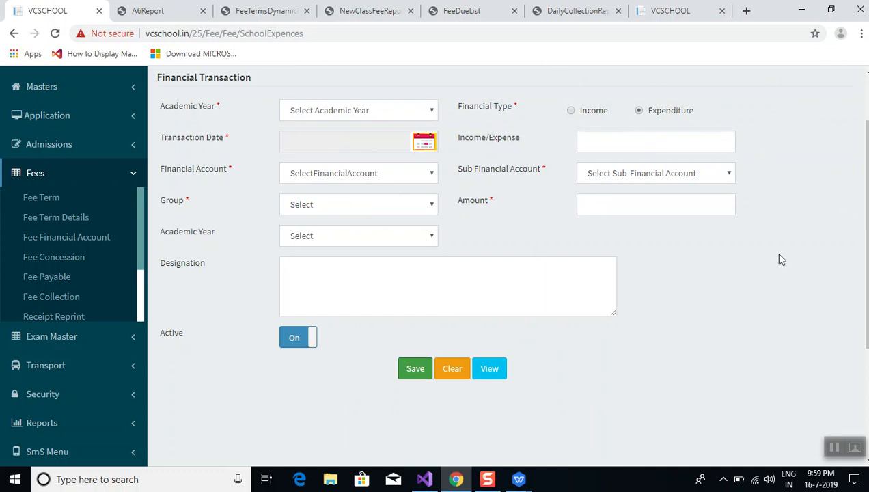
Check the Registers and pens record in the saved transactions list, then go back
{"action": "scroll", "coordinate": [845, 211], "scroll_direction": "up", "scroll_amount": 2}
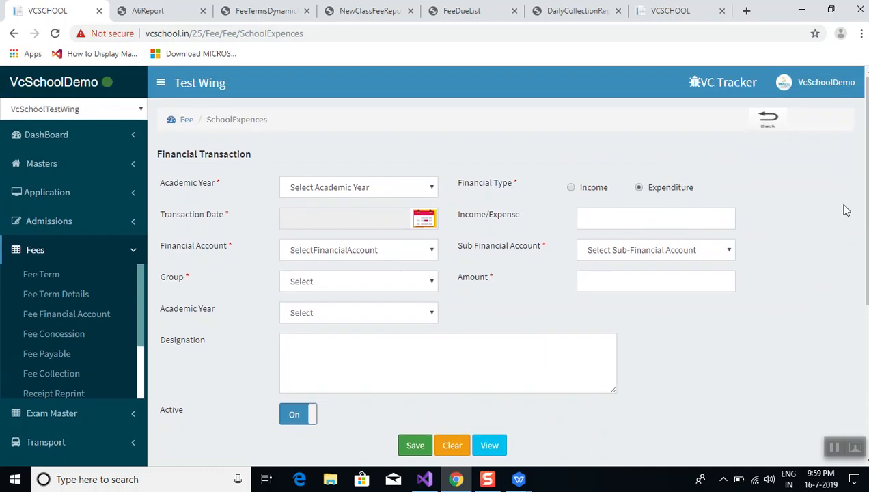
{"action": "left_click", "coordinate": [770, 129]}
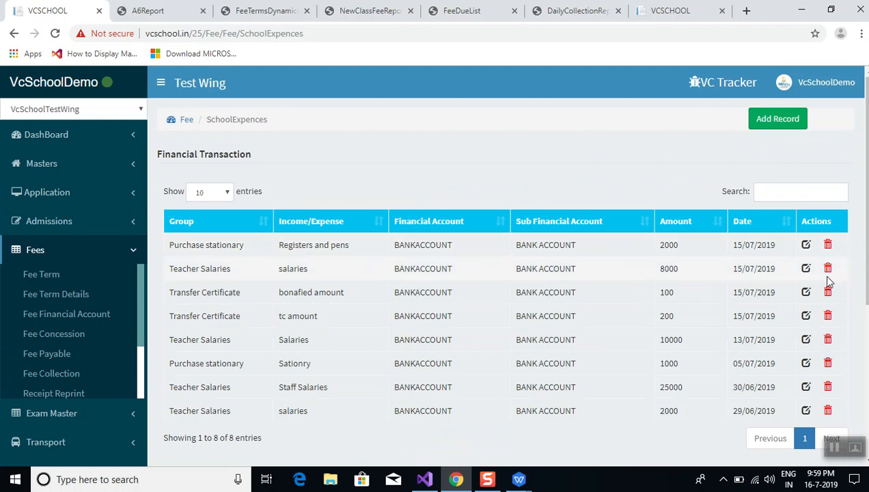
{"action": "left_click", "coordinate": [806, 244]}
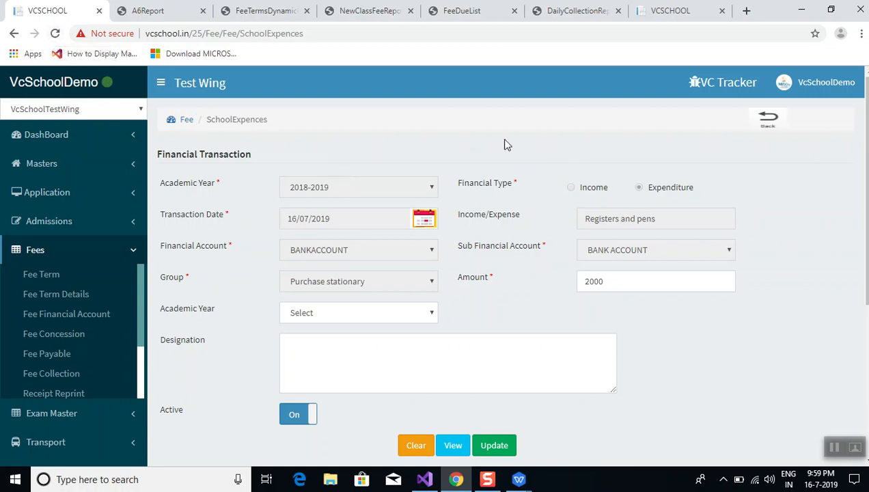
{"action": "left_click", "coordinate": [769, 121]}
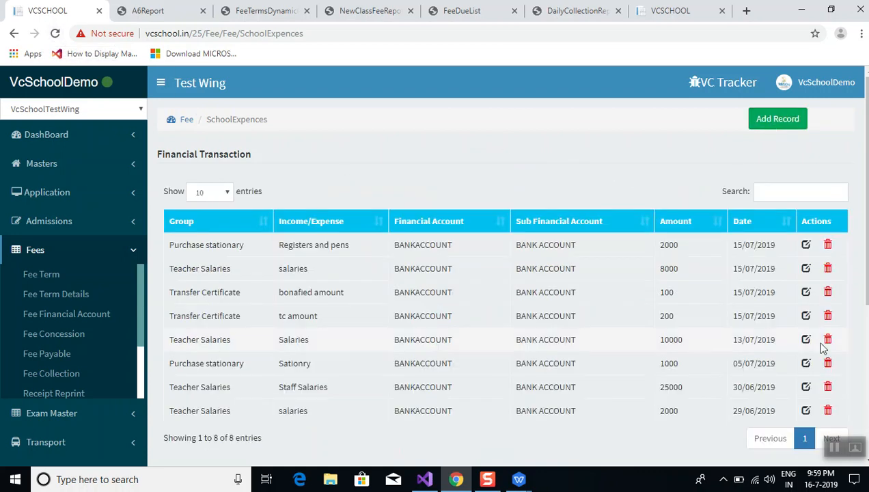
Cancel a record deletion so all 8 transactions remain, and go to Receipt Reprint
{"action": "left_click", "coordinate": [828, 244]}
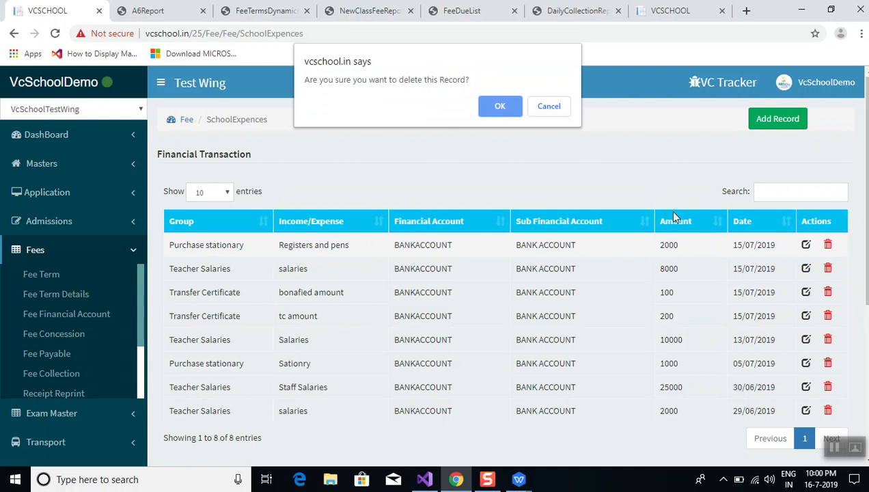
{"action": "left_click", "coordinate": [550, 107]}
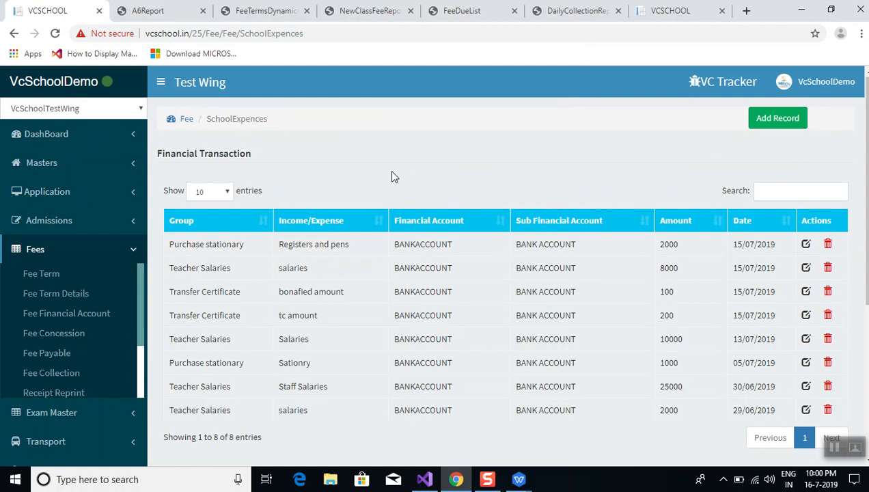
{"action": "scroll", "coordinate": [391, 177], "scroll_direction": "down", "scroll_amount": 2}
{"action": "left_click", "coordinate": [53, 316]}
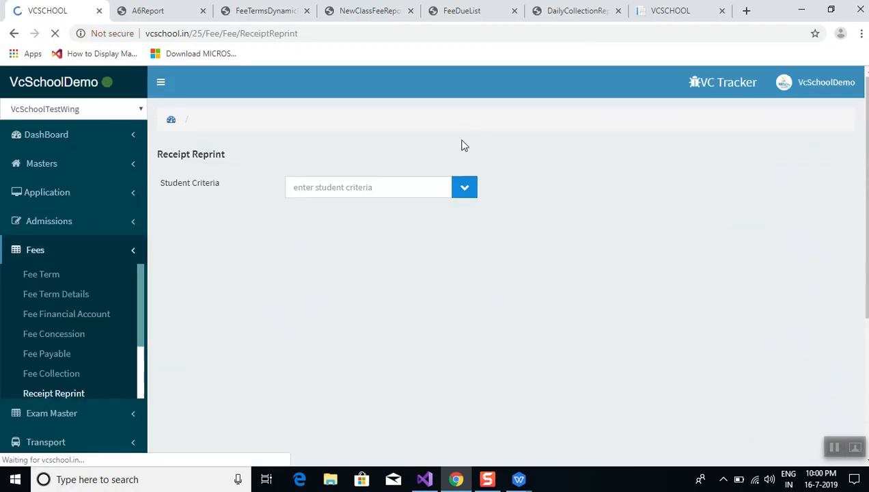
Reload, switch the dashboard to Accounting Reports, and open the Cash Book report
{"action": "left_click", "coordinate": [56, 33]}
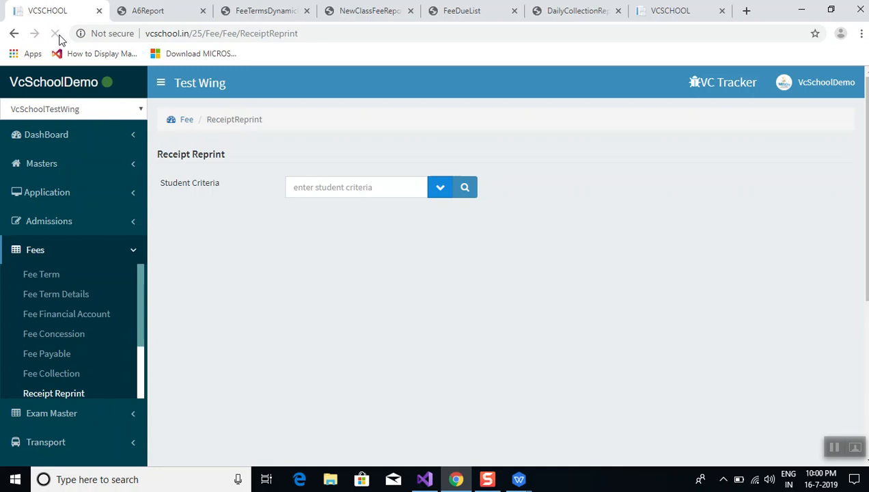
{"action": "left_click", "coordinate": [50, 137]}
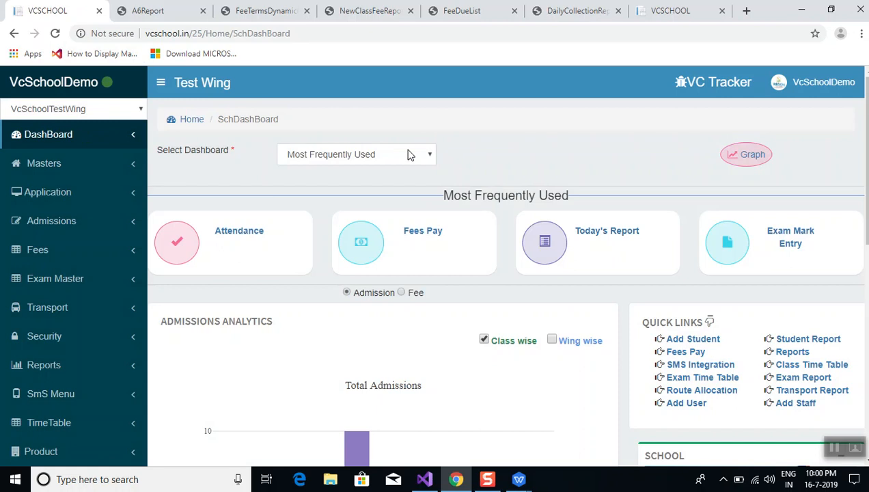
{"action": "left_click", "coordinate": [407, 154]}
{"action": "left_click", "coordinate": [380, 182]}
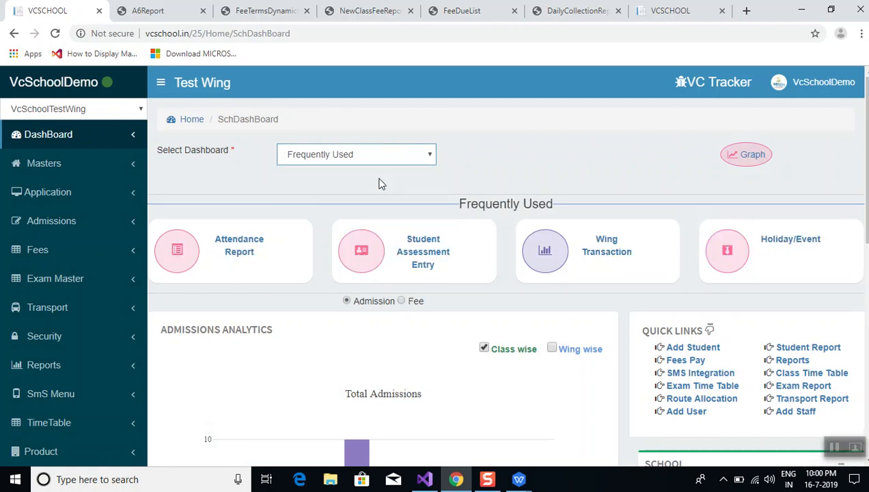
{"action": "left_click", "coordinate": [376, 151]}
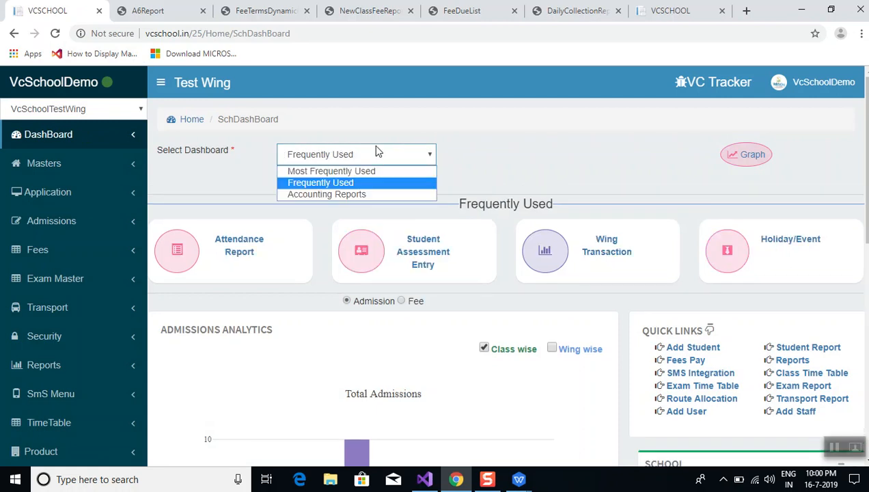
{"action": "left_click", "coordinate": [373, 196]}
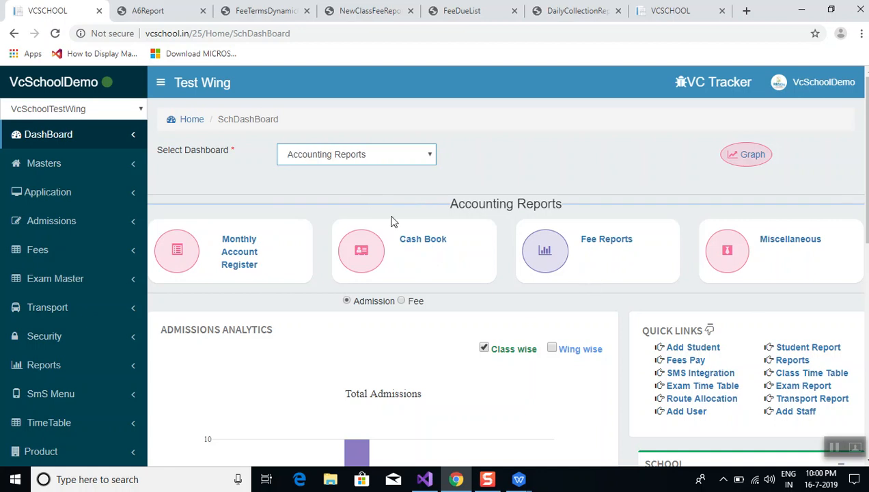
{"action": "left_click", "coordinate": [418, 247]}
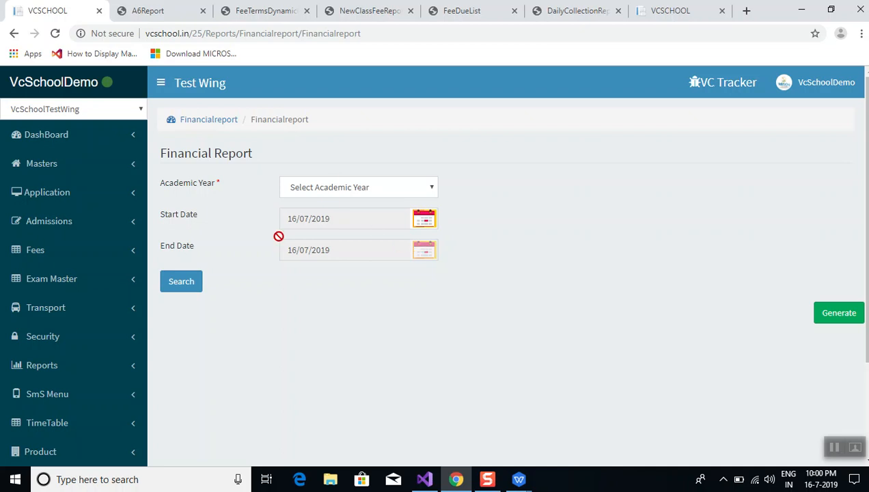
Run the 2018-2019 Cash Book: income 40750, expenditure 10000, grand total 151400
{"action": "left_click", "coordinate": [333, 194]}
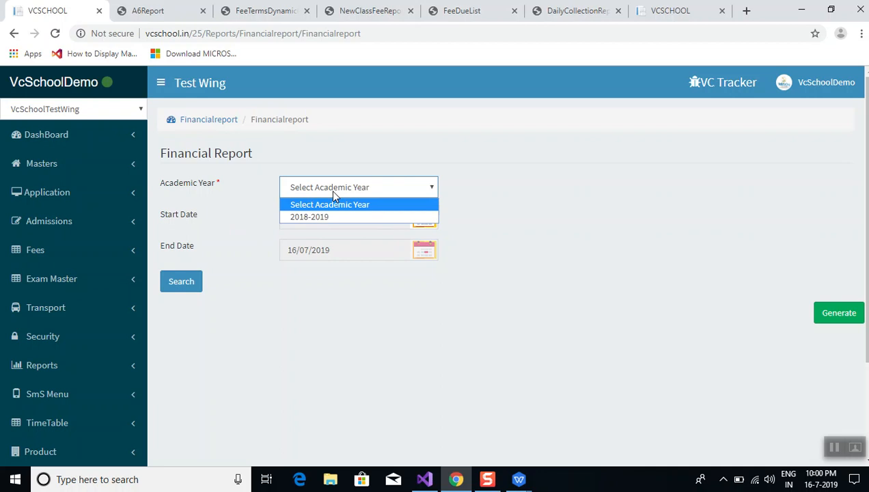
{"action": "left_click", "coordinate": [330, 214]}
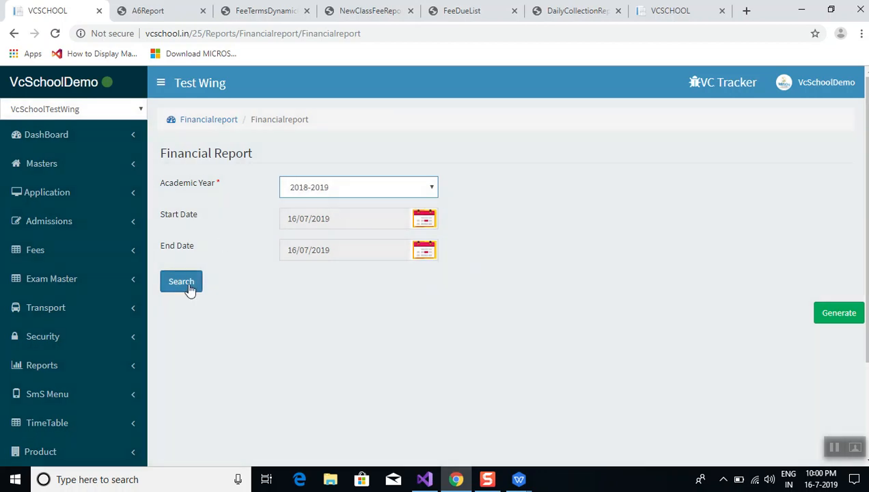
{"action": "left_click", "coordinate": [189, 289]}
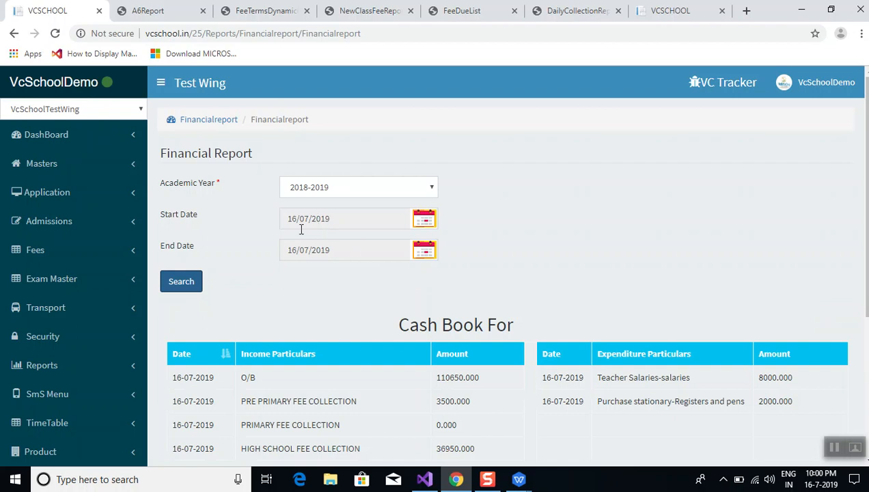
{"action": "scroll", "coordinate": [245, 334], "scroll_direction": "down", "scroll_amount": 2}
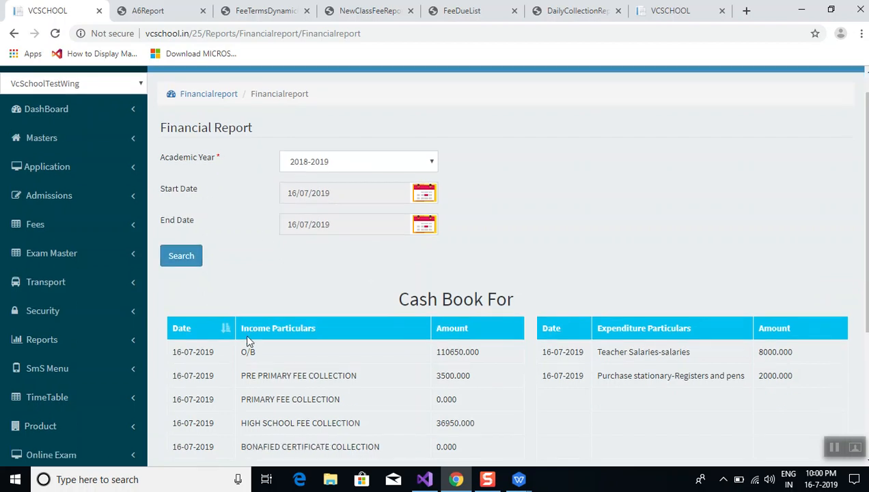
{"action": "scroll", "coordinate": [249, 340], "scroll_direction": "down", "scroll_amount": 2}
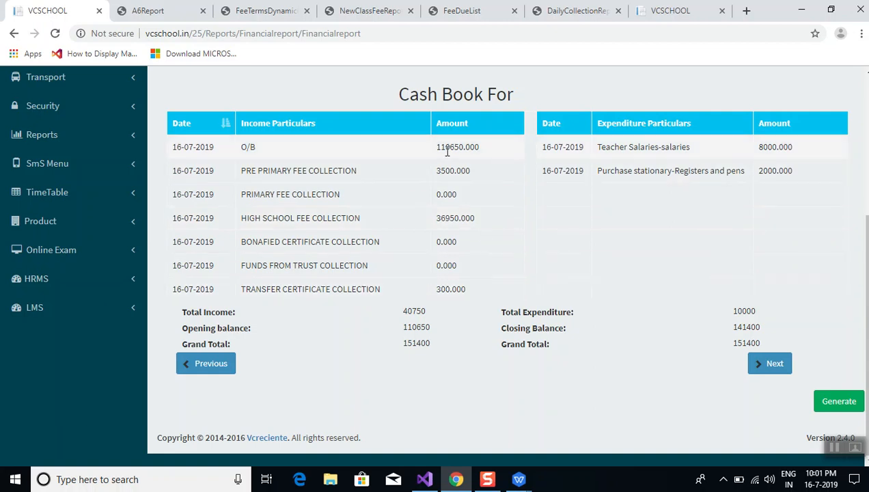
{"action": "double_click", "coordinate": [485, 150]}
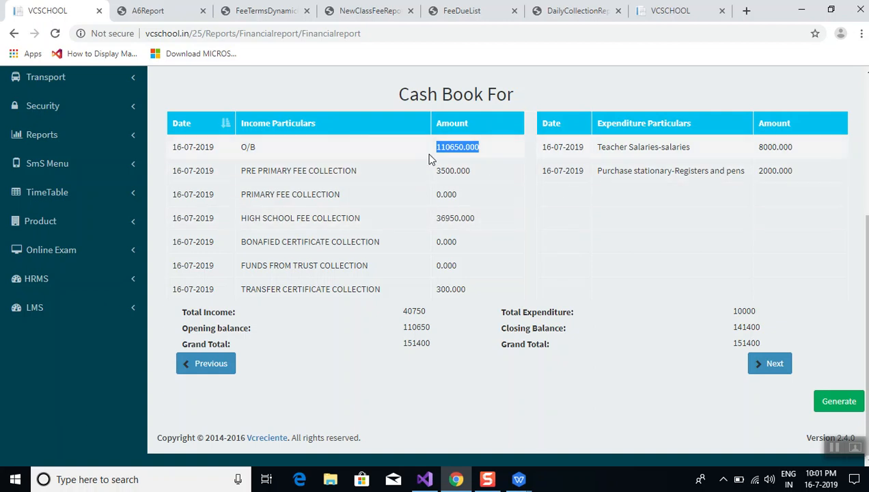
{"action": "left_click", "coordinate": [487, 156]}
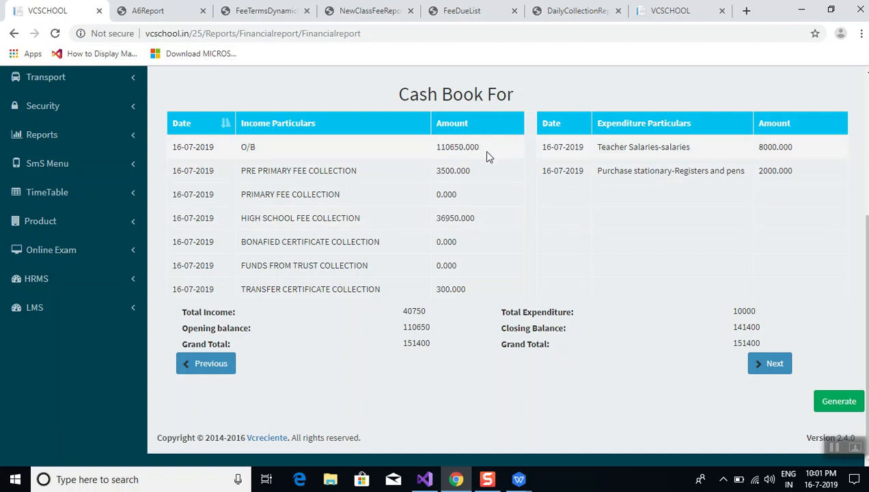
{"action": "double_click", "coordinate": [470, 145]}
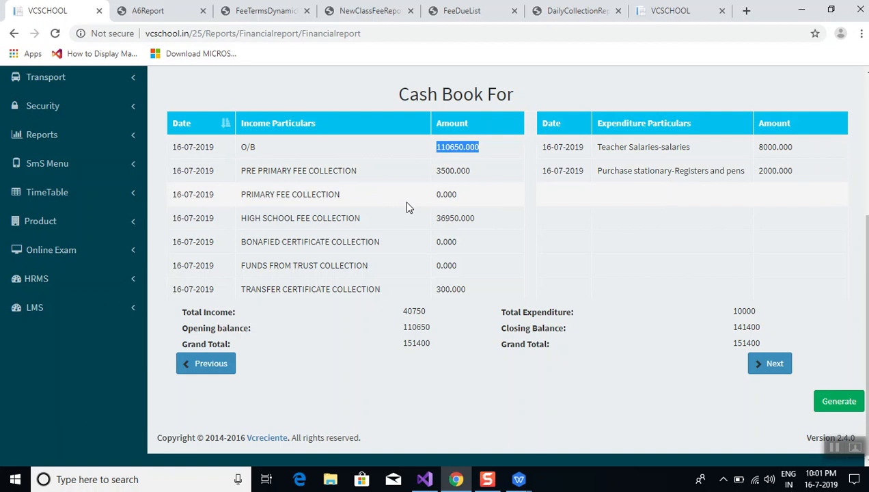
{"action": "left_click", "coordinate": [457, 189]}
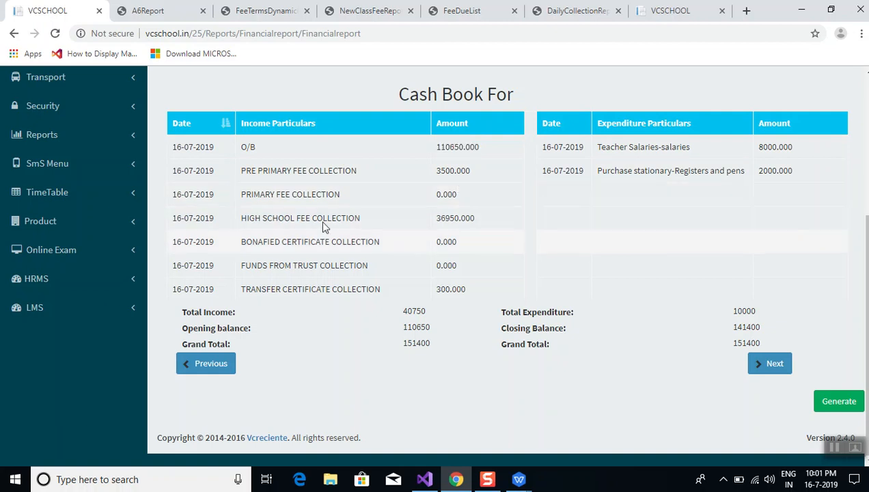
{"action": "double_click", "coordinate": [450, 193]}
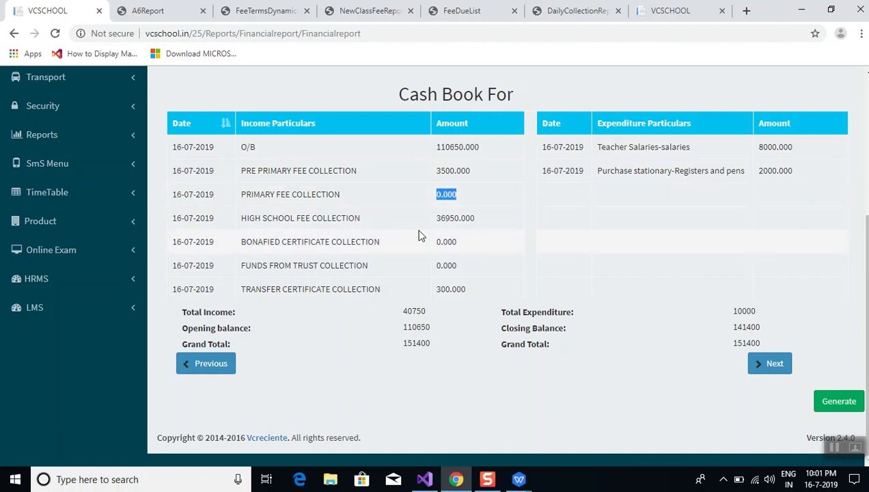
{"action": "double_click", "coordinate": [468, 219]}
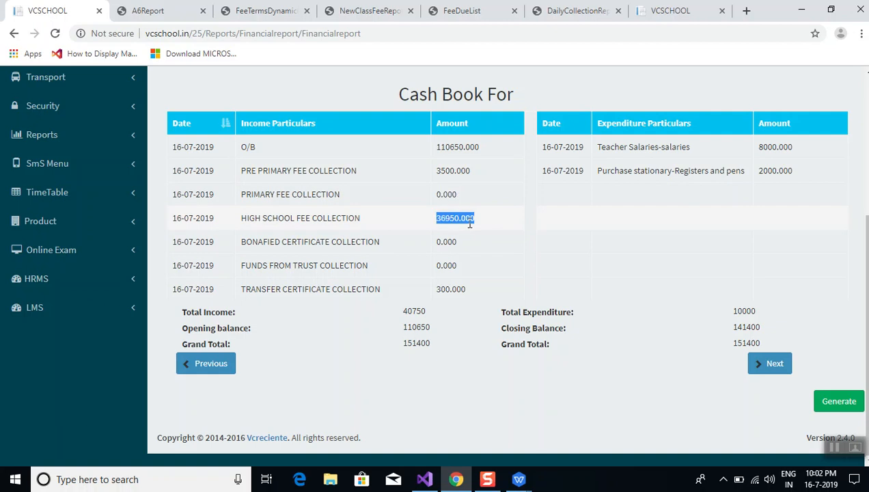
{"action": "left_click", "coordinate": [484, 275]}
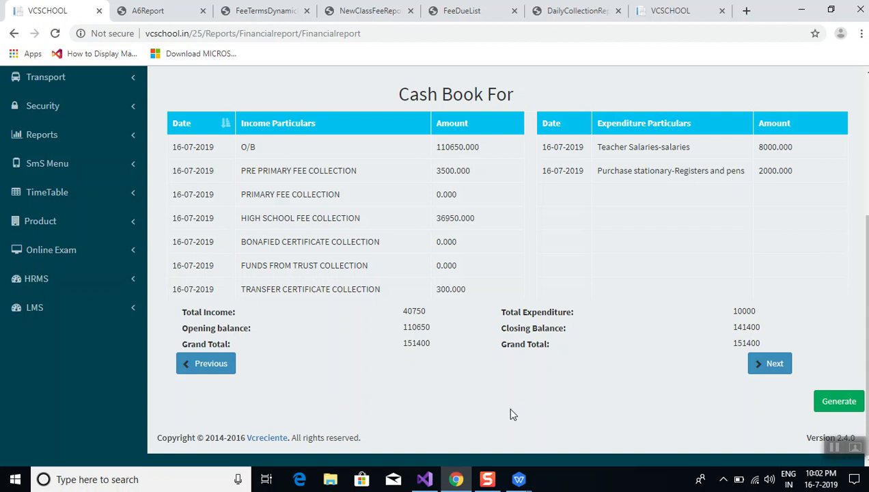
{"action": "left_click_drag", "start_coordinate": [579, 360], "coordinate": [423, 287]}
{"action": "scroll", "coordinate": [423, 286], "scroll_direction": "up", "scroll_amount": 1}
{"action": "left_click", "coordinate": [456, 357]}
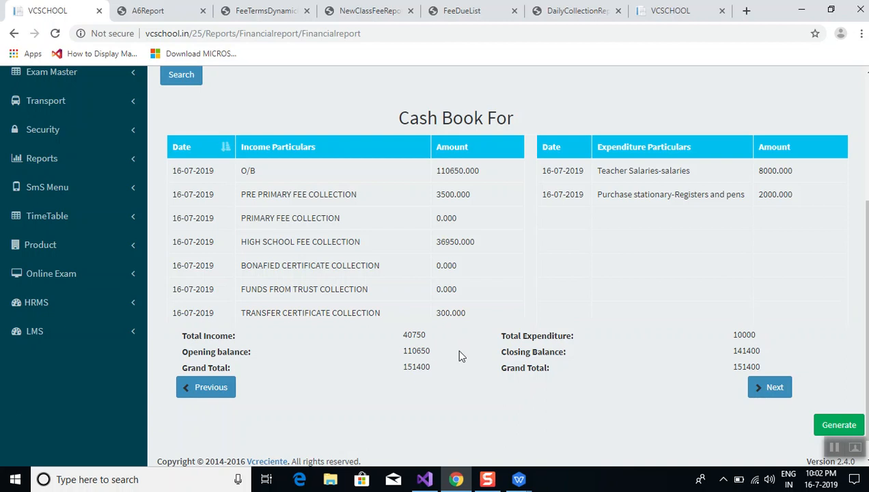
{"action": "double_click", "coordinate": [407, 351]}
{"action": "double_click", "coordinate": [411, 336]}
{"action": "double_click", "coordinate": [750, 354]}
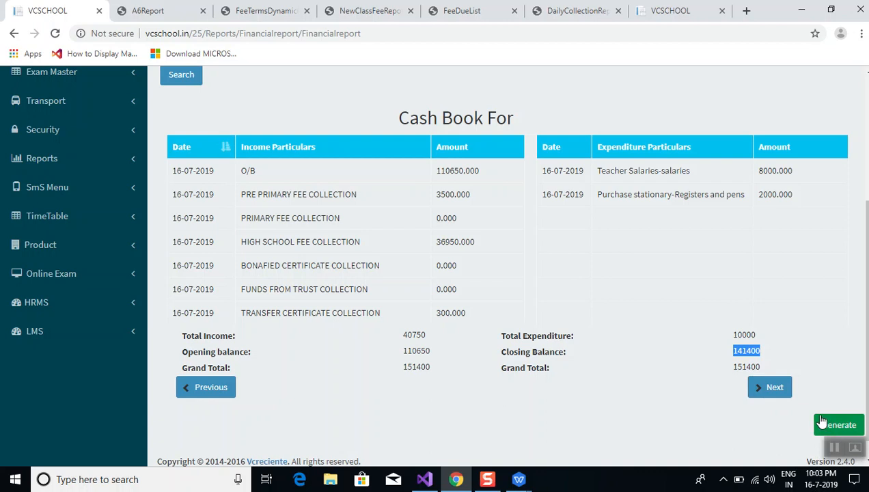
Step the cash book to 17/07/2019, back to 14/07/2019, then forward again to 17/07/2019
{"action": "left_click", "coordinate": [762, 387]}
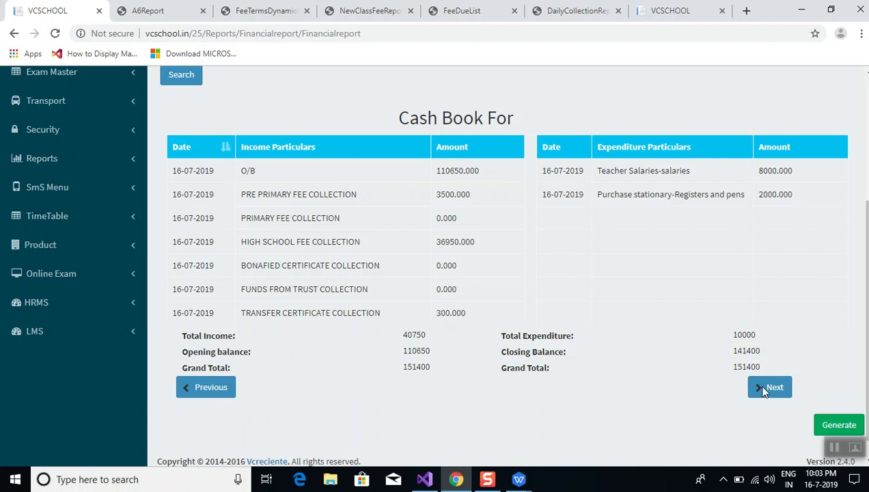
{"action": "left_click", "coordinate": [769, 387]}
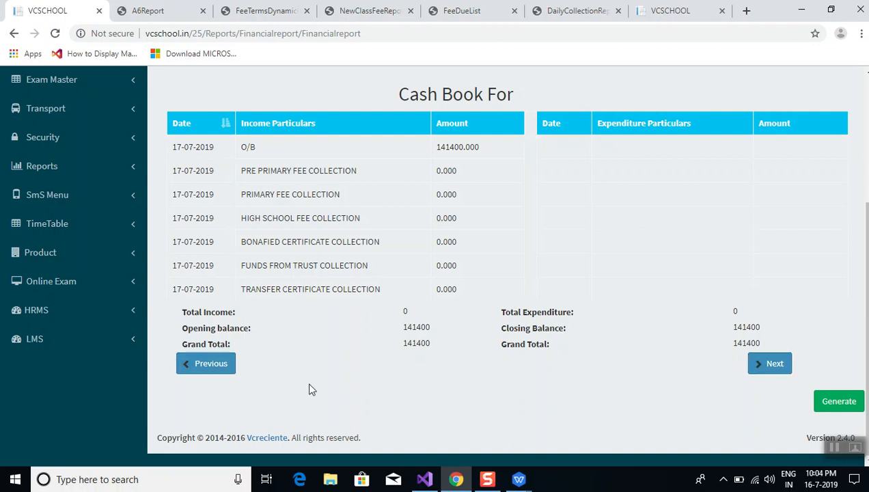
{"action": "scroll", "coordinate": [309, 389], "scroll_direction": "up", "scroll_amount": 1}
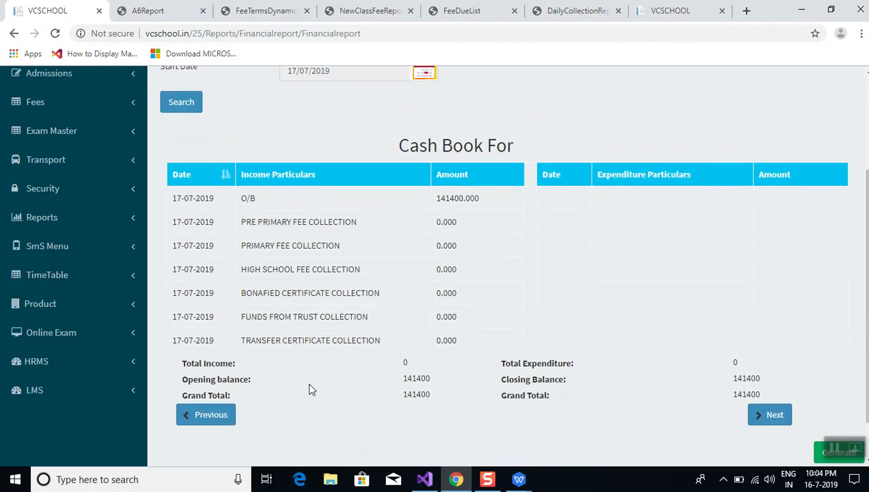
{"action": "left_click", "coordinate": [222, 425]}
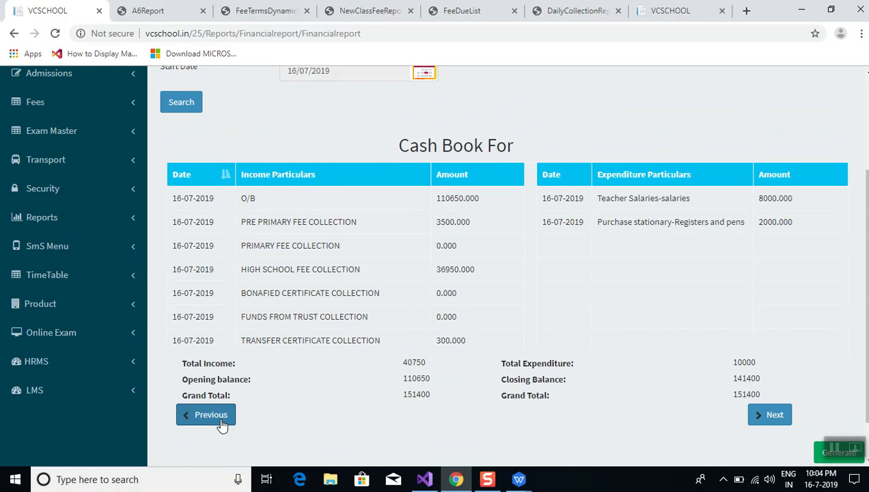
{"action": "left_click", "coordinate": [222, 425]}
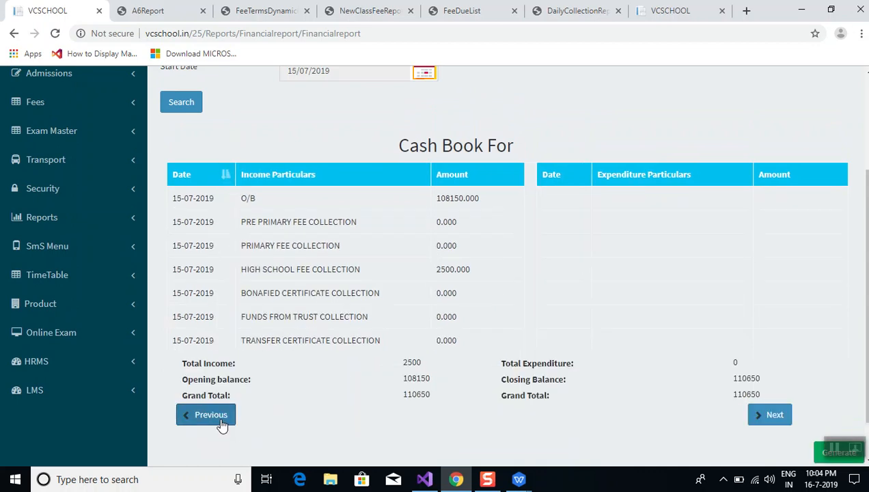
{"action": "left_click", "coordinate": [221, 423]}
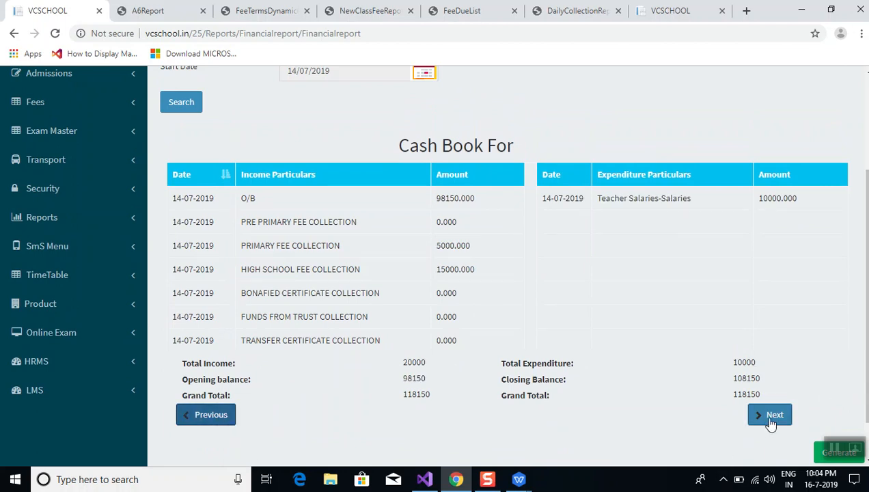
{"action": "left_click", "coordinate": [770, 423]}
{"action": "left_click", "coordinate": [770, 422]}
{"action": "left_click", "coordinate": [770, 423]}
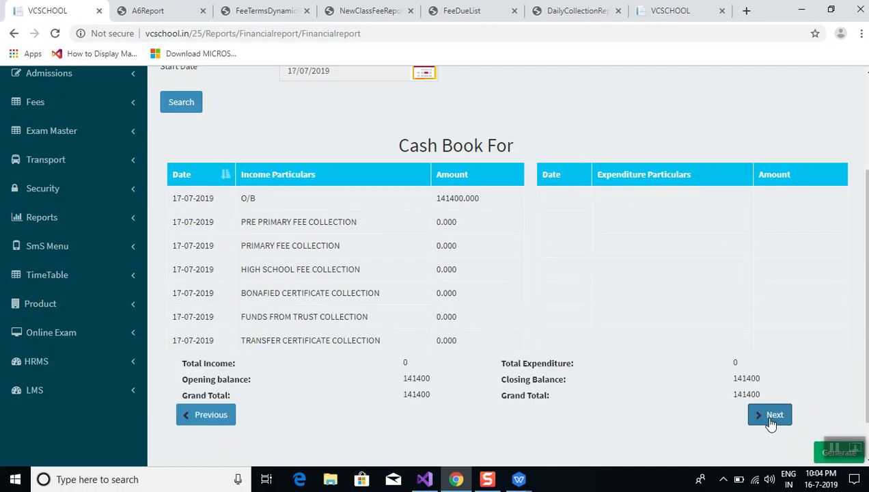
Review the 17/07/2019 figures with 141400 opening balance, then return to the school dashboard
{"action": "scroll", "coordinate": [770, 423], "scroll_direction": "up", "scroll_amount": 3}
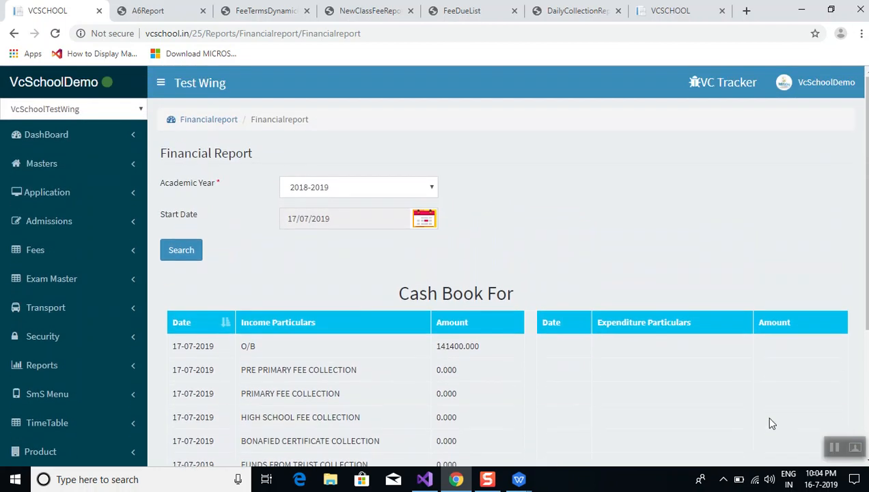
{"action": "scroll", "coordinate": [771, 423], "scroll_direction": "down", "scroll_amount": 1}
{"action": "scroll", "coordinate": [770, 423], "scroll_direction": "down", "scroll_amount": 1}
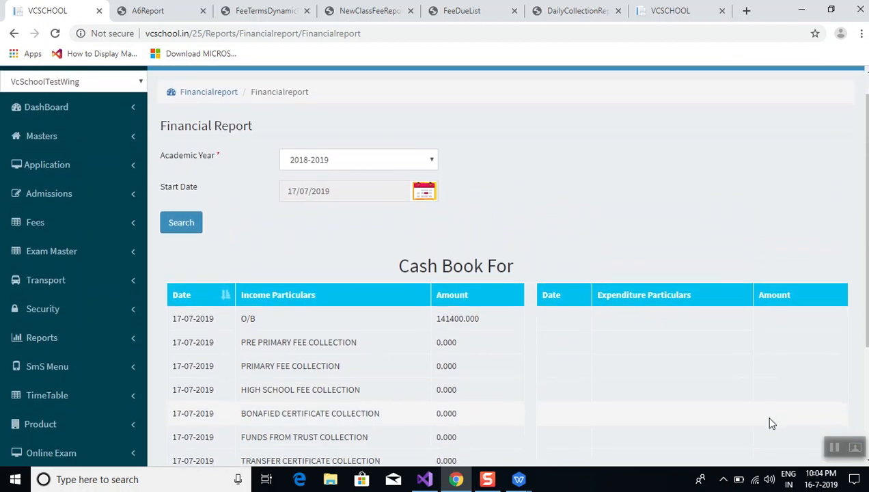
{"action": "scroll", "coordinate": [770, 422], "scroll_direction": "up", "scroll_amount": 2}
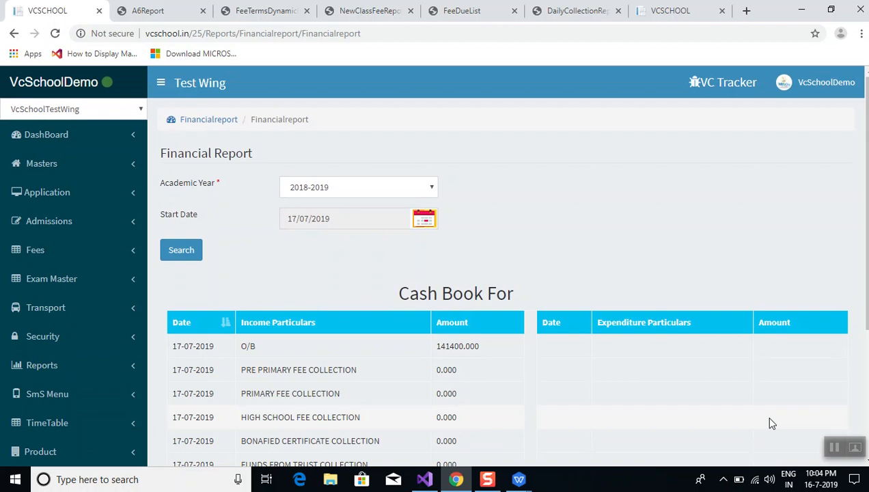
{"action": "left_click", "coordinate": [194, 256]}
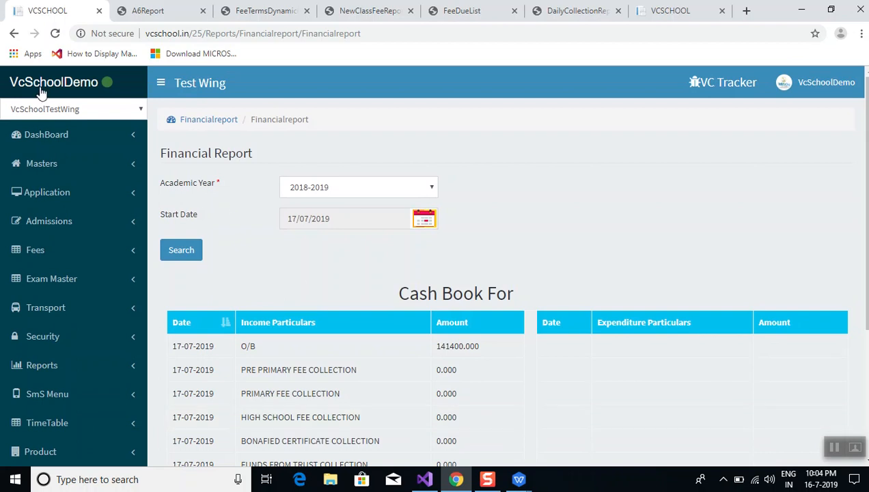
{"action": "left_click", "coordinate": [42, 137]}
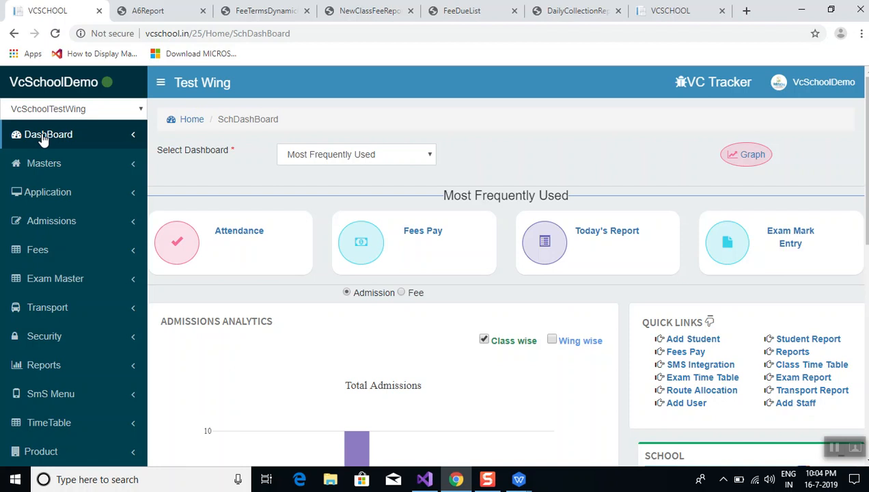
Switch the dashboard to Accounting Reports and open the Miscellaneous report card
{"action": "left_click", "coordinate": [309, 159]}
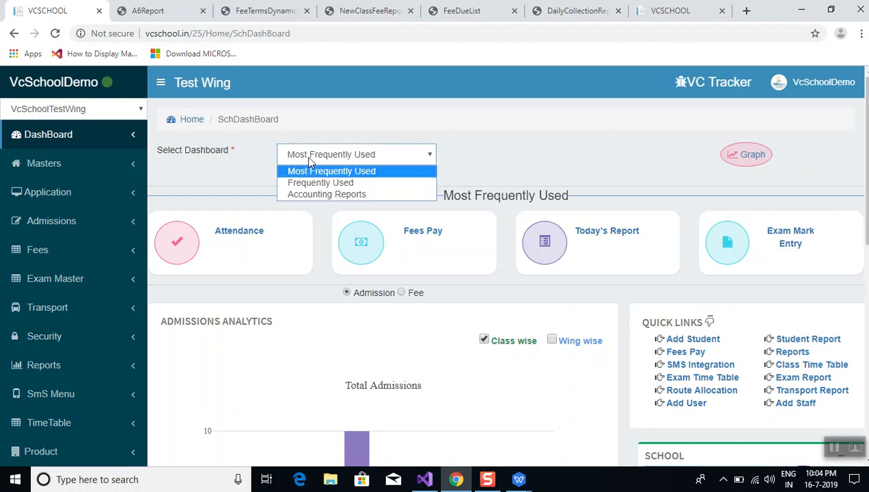
{"action": "left_click", "coordinate": [316, 196]}
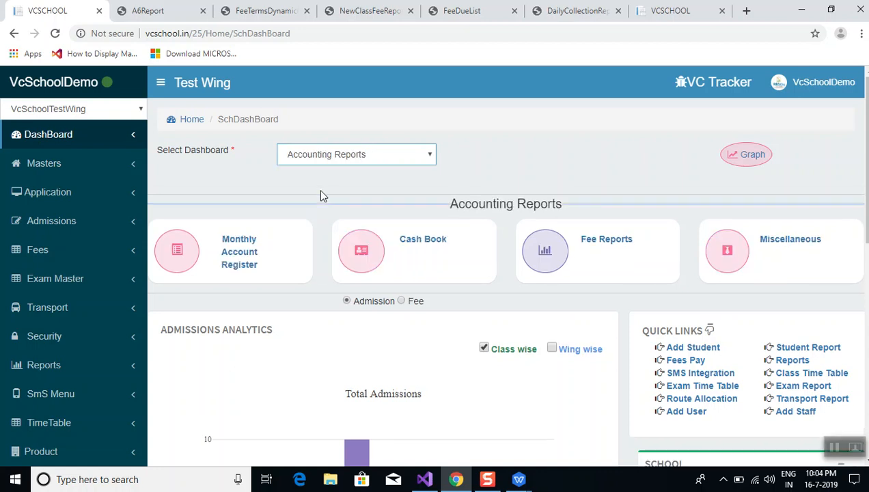
{"action": "left_click", "coordinate": [806, 244]}
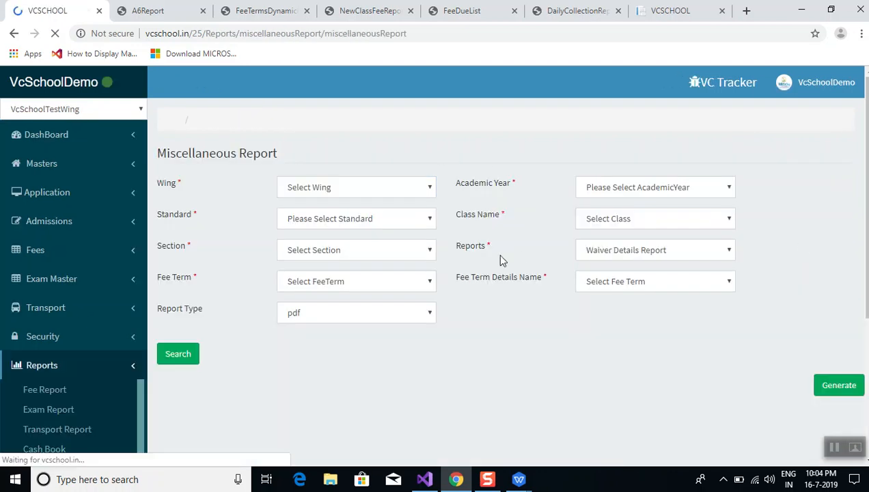
Run the Waiver Details Report for 2018-2019, HIGH SCHOOL, CLS12|IX CLASS, SCHOOL FEE term
{"action": "left_click", "coordinate": [646, 250]}
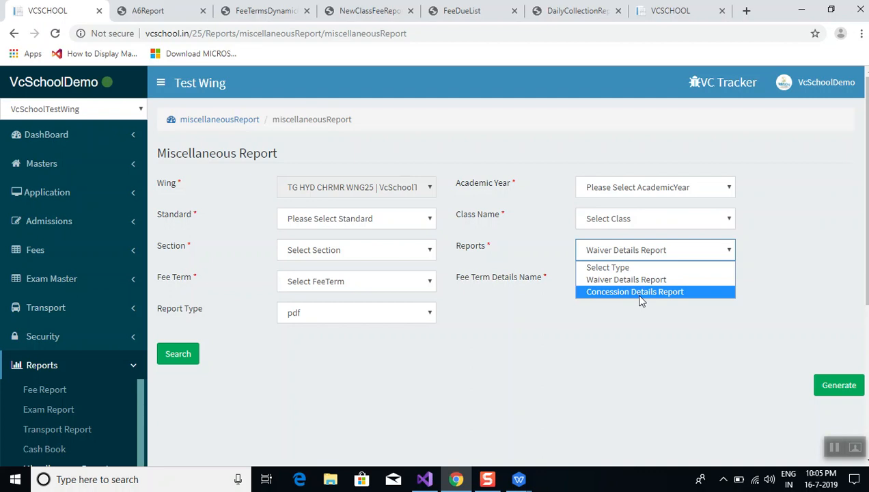
{"action": "left_click", "coordinate": [680, 186]}
{"action": "left_click", "coordinate": [672, 217]}
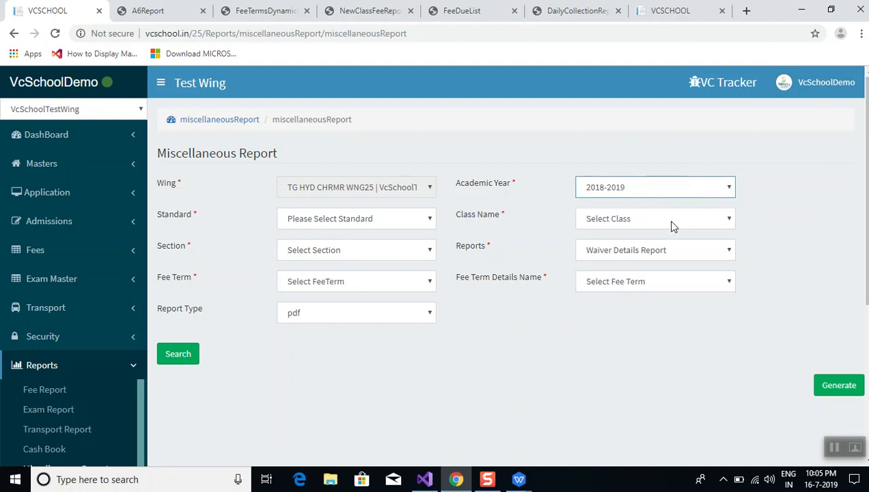
{"action": "left_click", "coordinate": [335, 217]}
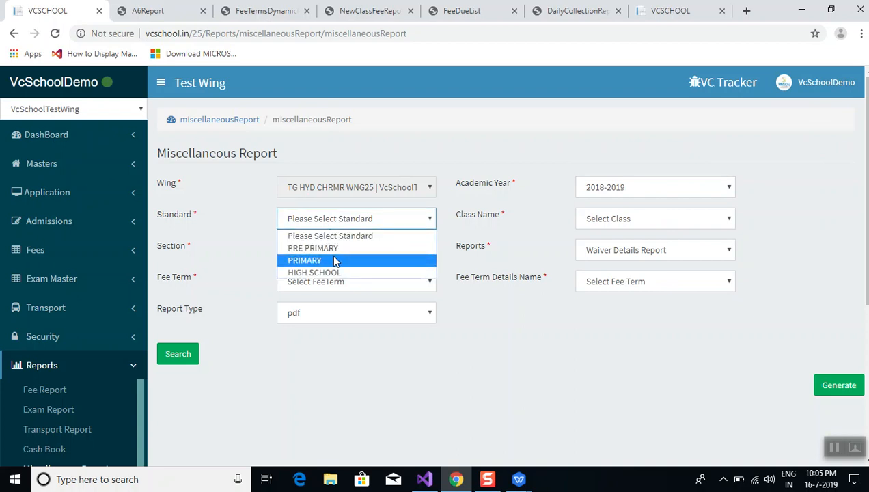
{"action": "left_click", "coordinate": [340, 272]}
{"action": "left_click", "coordinate": [622, 217]}
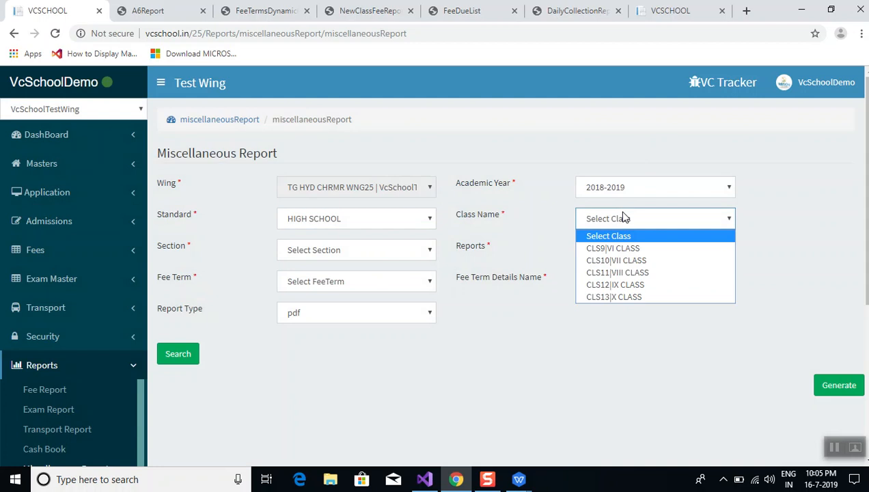
{"action": "left_click", "coordinate": [631, 286]}
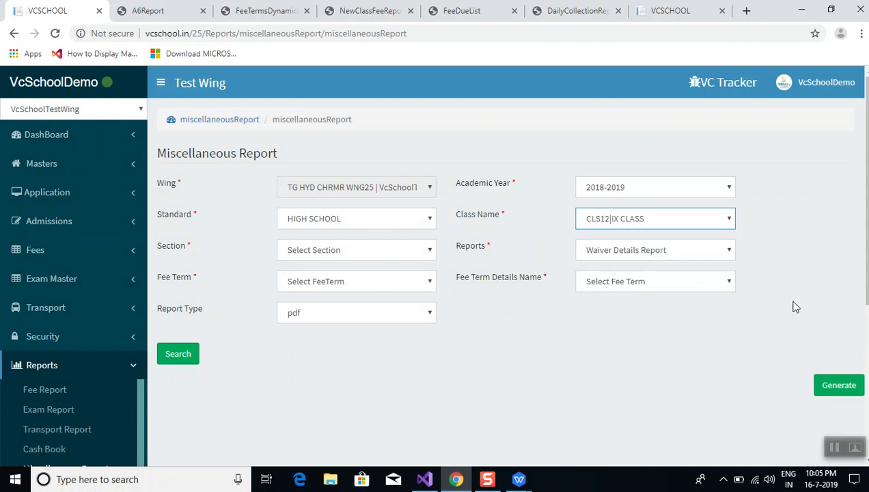
{"action": "left_click", "coordinate": [329, 276]}
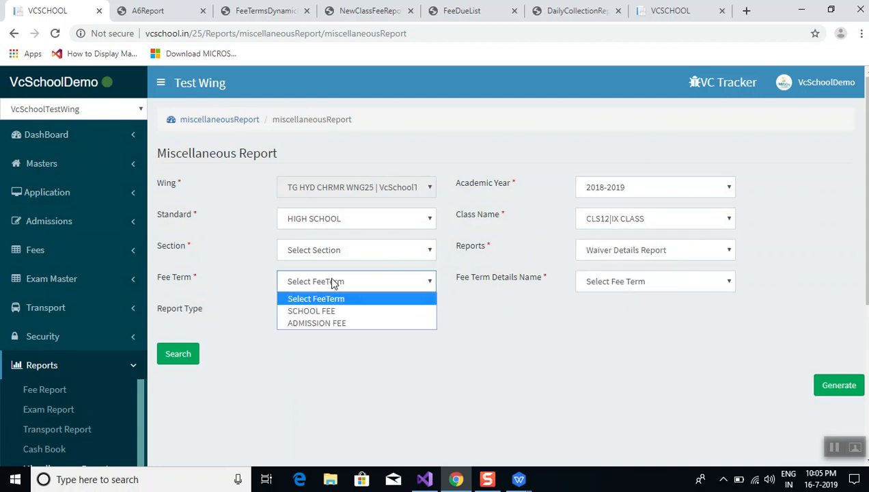
{"action": "left_click", "coordinate": [319, 313]}
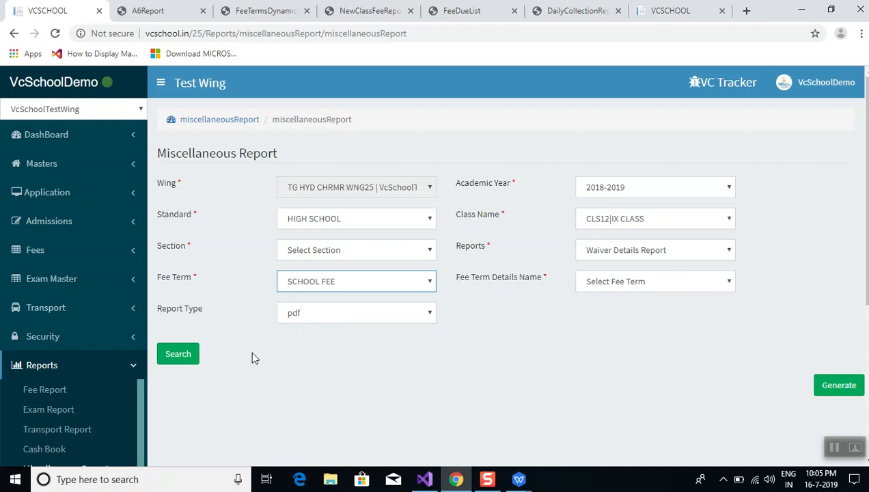
{"action": "left_click", "coordinate": [168, 357]}
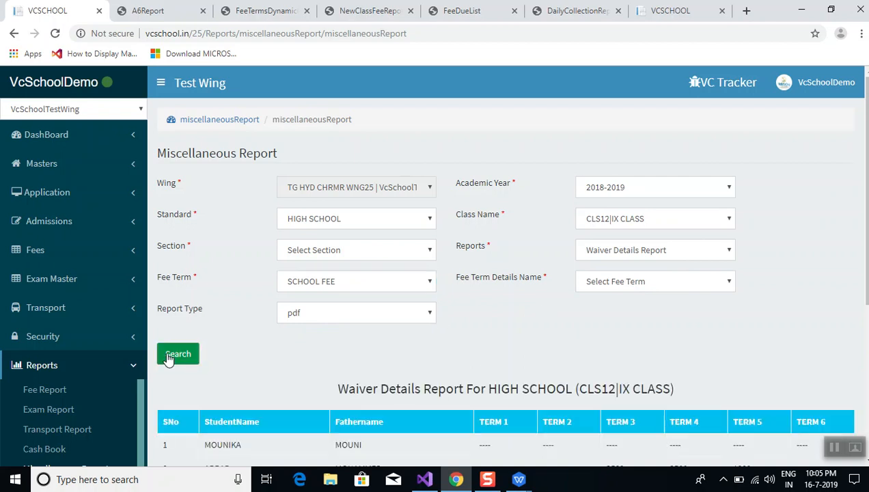
{"action": "scroll", "coordinate": [258, 372], "scroll_direction": "down", "scroll_amount": 3}
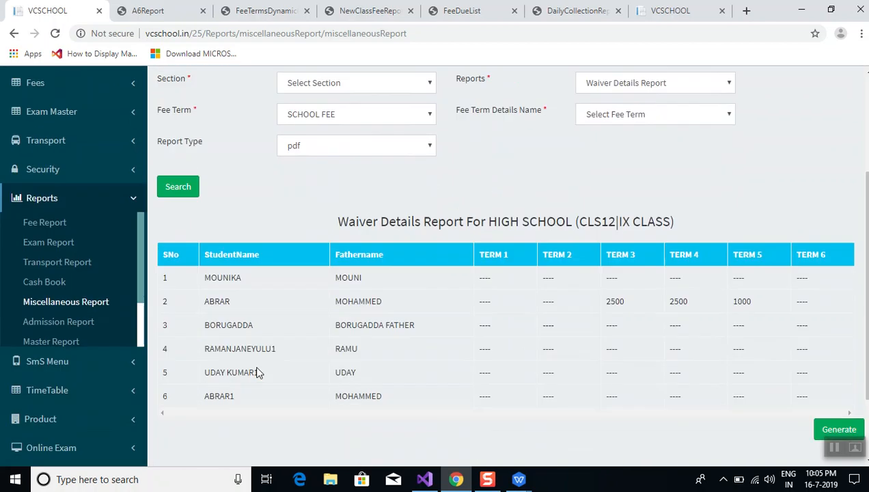
{"action": "scroll", "coordinate": [258, 372], "scroll_direction": "down", "scroll_amount": 1}
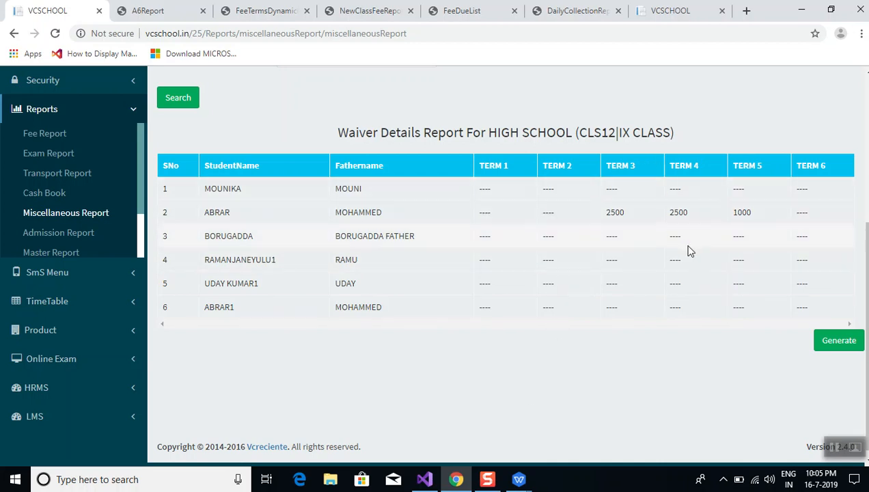
{"action": "double_click", "coordinate": [215, 213]}
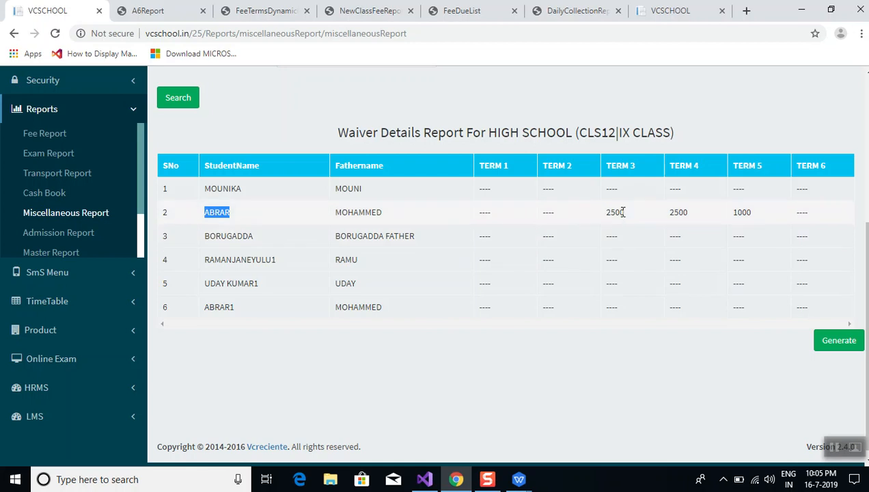
{"action": "left_click", "coordinate": [676, 227]}
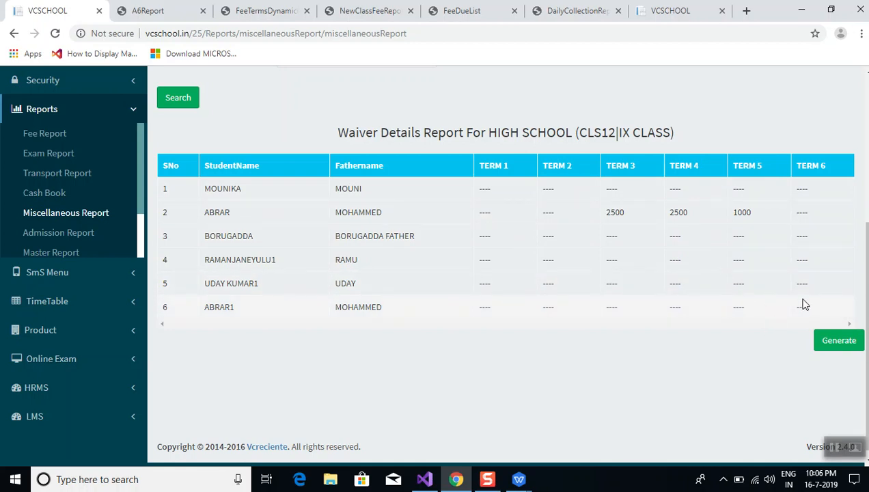
{"action": "left_click_drag", "start_coordinate": [793, 282], "coordinate": [799, 287]}
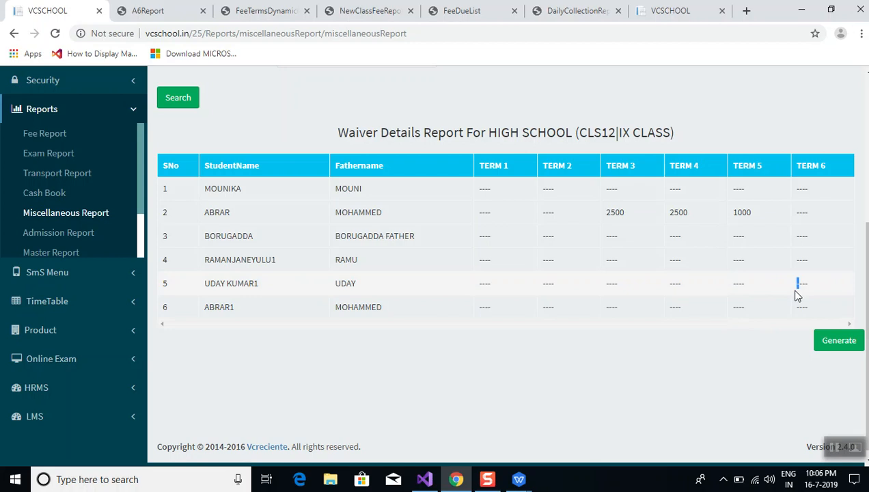
{"action": "left_click_drag", "start_coordinate": [803, 302], "coordinate": [807, 302]}
{"action": "scroll", "coordinate": [785, 297], "scroll_direction": "up", "scroll_amount": 4}
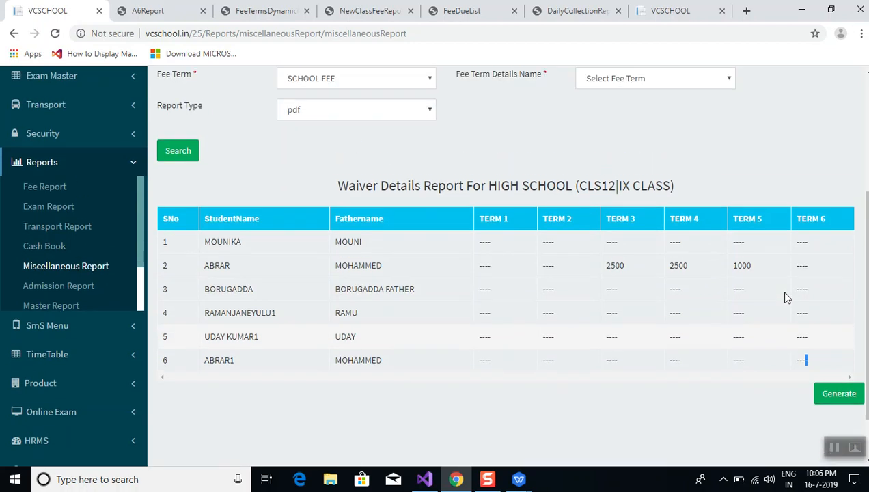
{"action": "scroll", "coordinate": [786, 297], "scroll_direction": "down", "scroll_amount": 1}
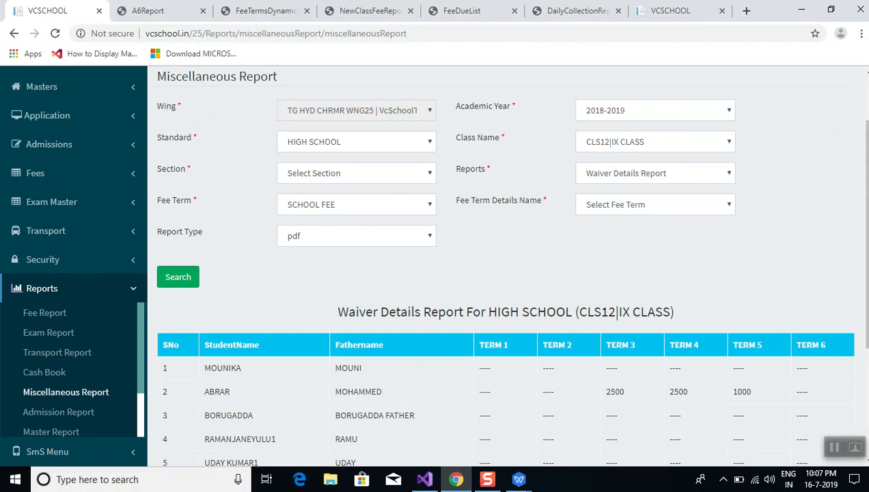
Rerun the waiver report for CLS13|X CLASS, showing 2350 in Term 1 and 1650 in Term 2
{"action": "scroll", "coordinate": [505, 267], "scroll_direction": "down", "scroll_amount": 3}
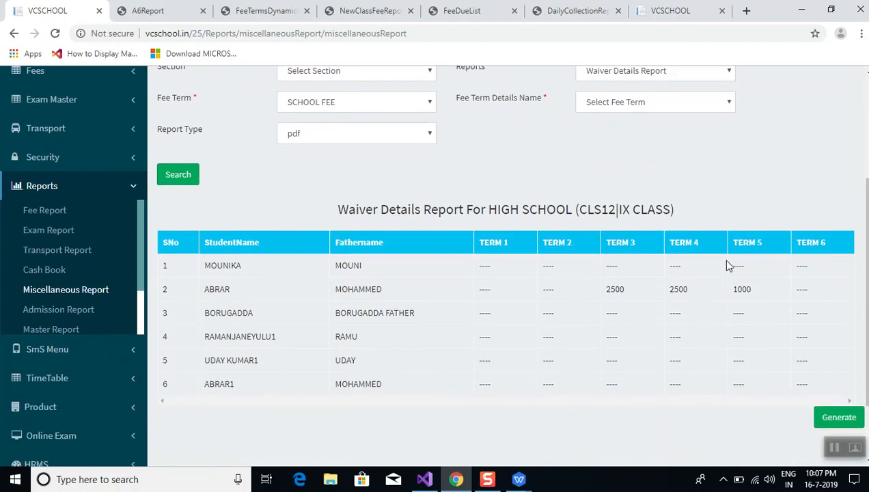
{"action": "scroll", "coordinate": [607, 157], "scroll_direction": "up", "scroll_amount": 2}
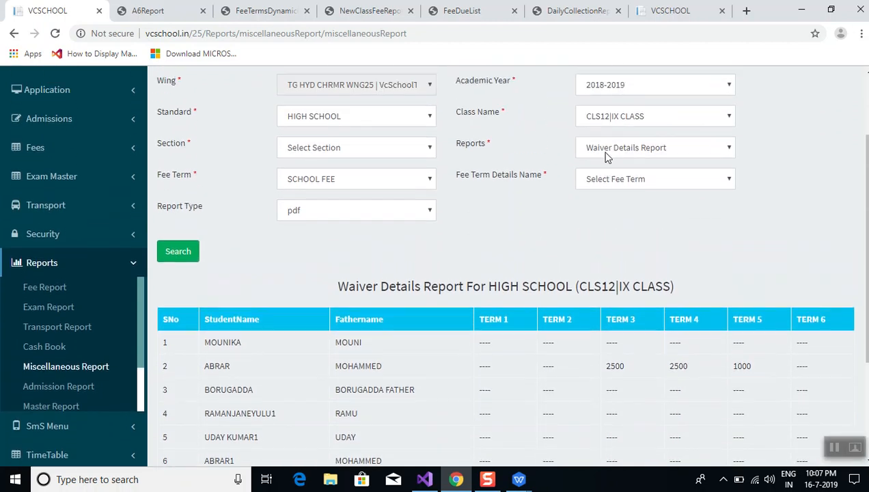
{"action": "left_click", "coordinate": [611, 169]}
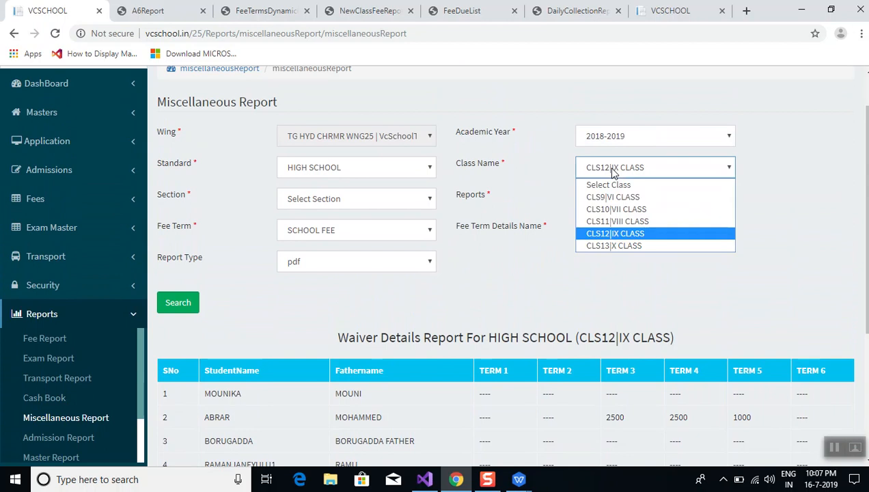
{"action": "left_click", "coordinate": [613, 247]}
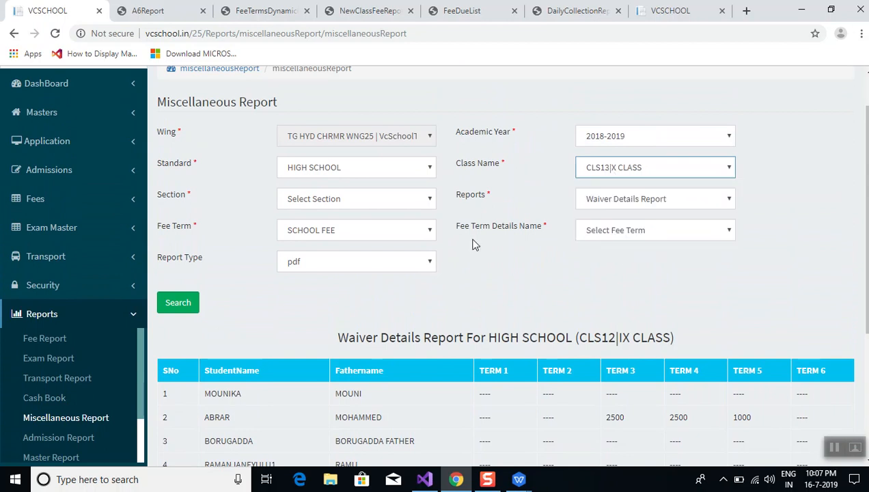
{"action": "double_click", "coordinate": [177, 302]}
{"action": "left_click", "coordinate": [426, 296]}
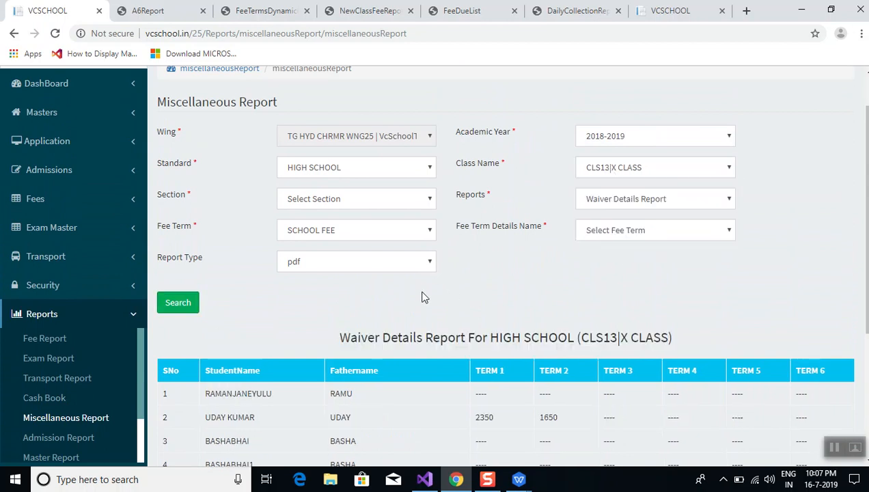
{"action": "scroll", "coordinate": [424, 295], "scroll_direction": "down", "scroll_amount": 2}
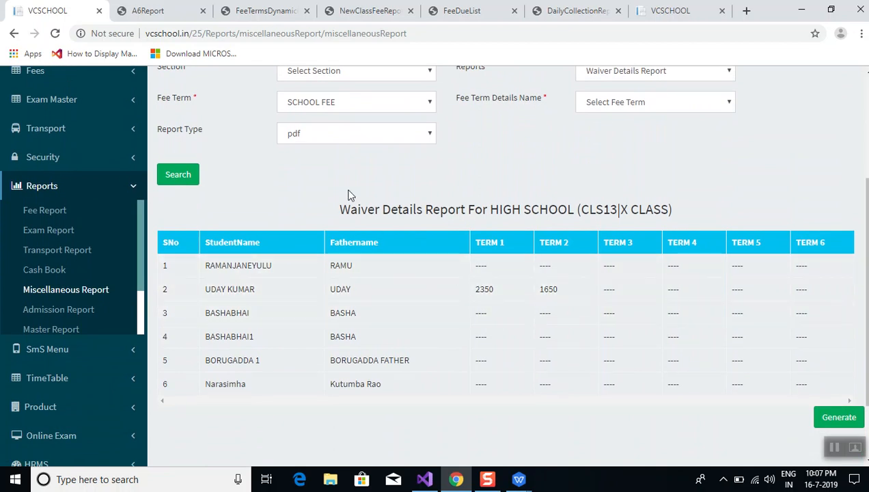
{"action": "scroll", "coordinate": [344, 184], "scroll_direction": "up", "scroll_amount": 2}
{"action": "scroll", "coordinate": [340, 180], "scroll_direction": "up", "scroll_amount": 1}
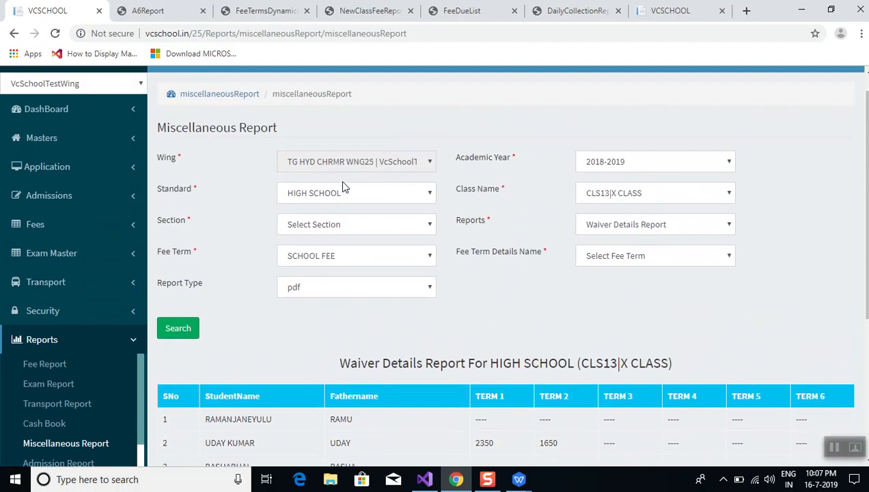
Switch the report type to Concession Details Report and search for CLS13|X CLASS
{"action": "left_click", "coordinate": [657, 225]}
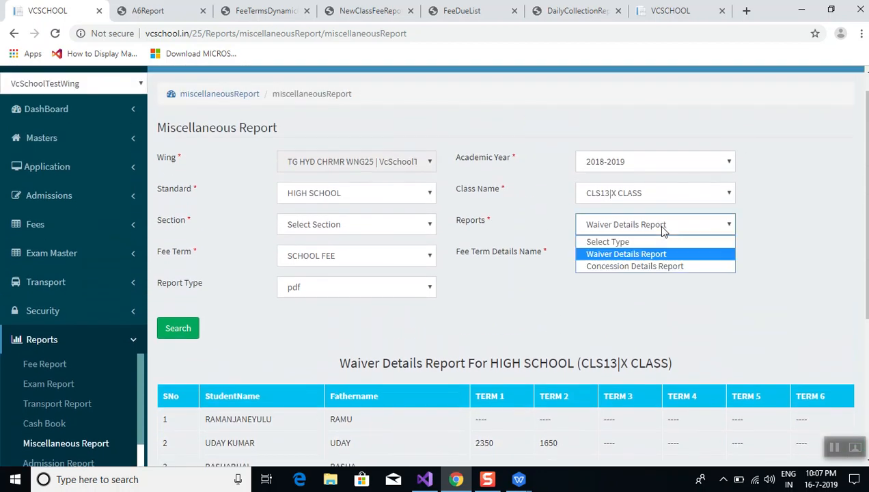
{"action": "left_click", "coordinate": [654, 266]}
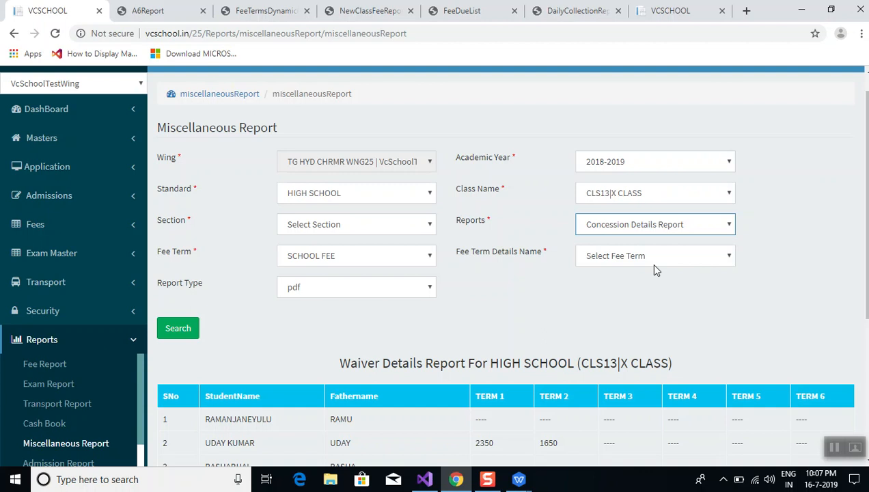
{"action": "left_click", "coordinate": [176, 330]}
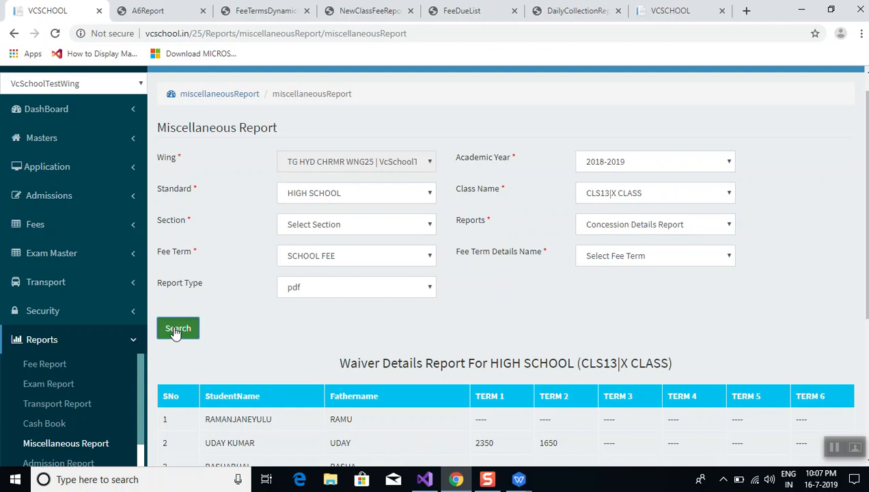
{"action": "scroll", "coordinate": [226, 358], "scroll_direction": "down", "scroll_amount": 2}
{"action": "scroll", "coordinate": [226, 358], "scroll_direction": "down", "scroll_amount": 3}
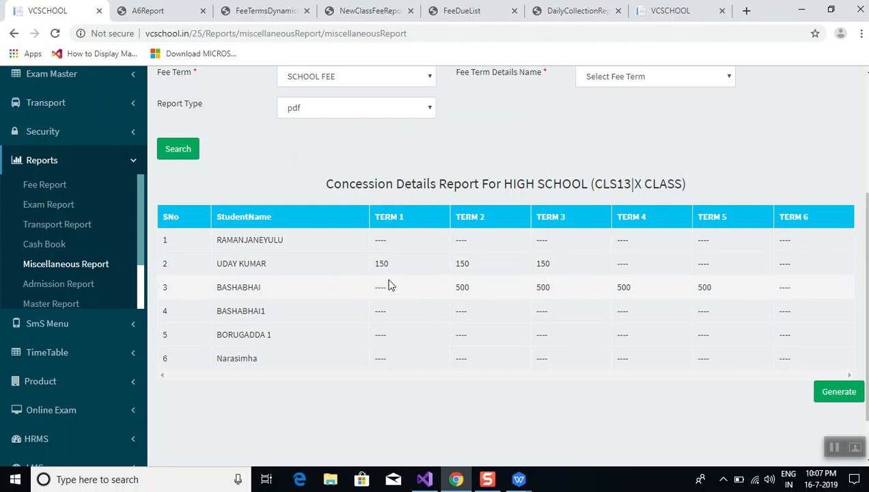
Highlight the second student's name and the 500 Term 2 concession in the table
{"action": "double_click", "coordinate": [241, 264]}
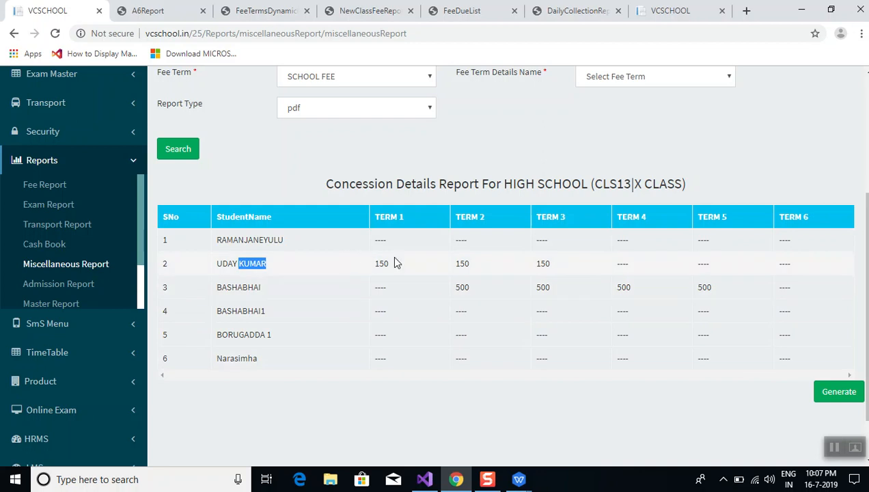
{"action": "left_click", "coordinate": [470, 298]}
{"action": "double_click", "coordinate": [462, 286]}
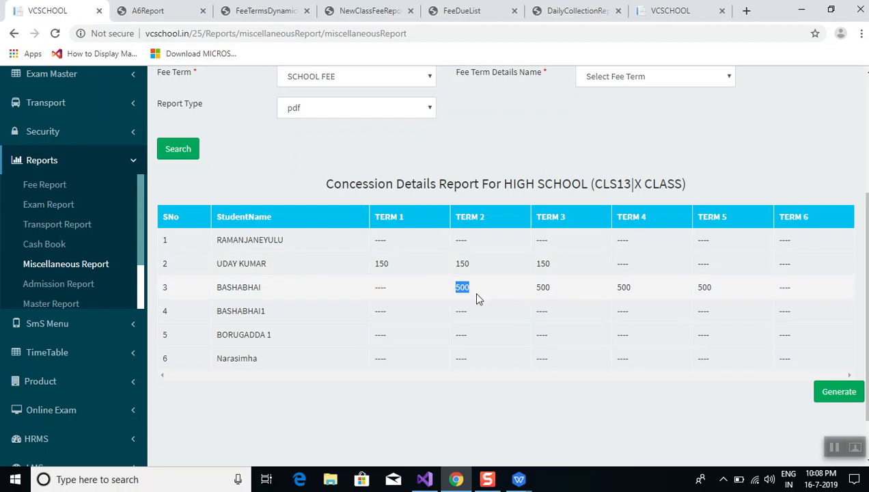
Export the concession report to FeeConcessionReport.pdf, review it, and return to the VCSCHOOL tab
{"action": "left_click", "coordinate": [833, 395]}
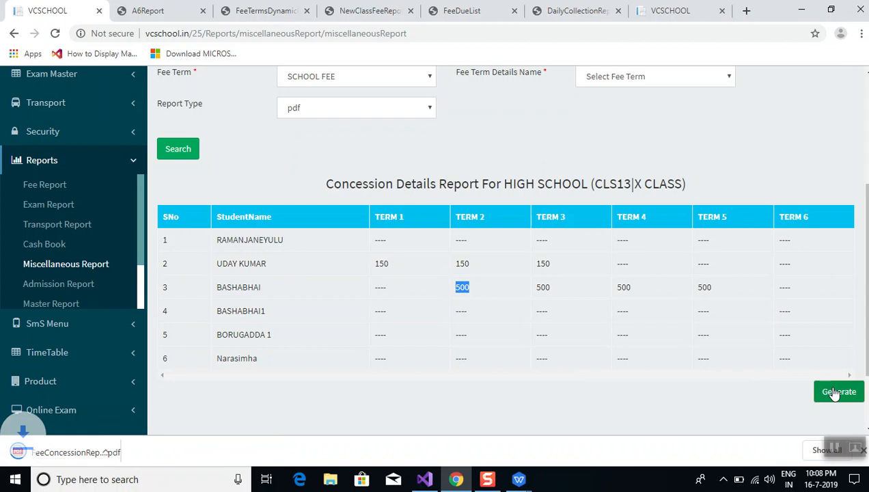
{"action": "left_click", "coordinate": [67, 450]}
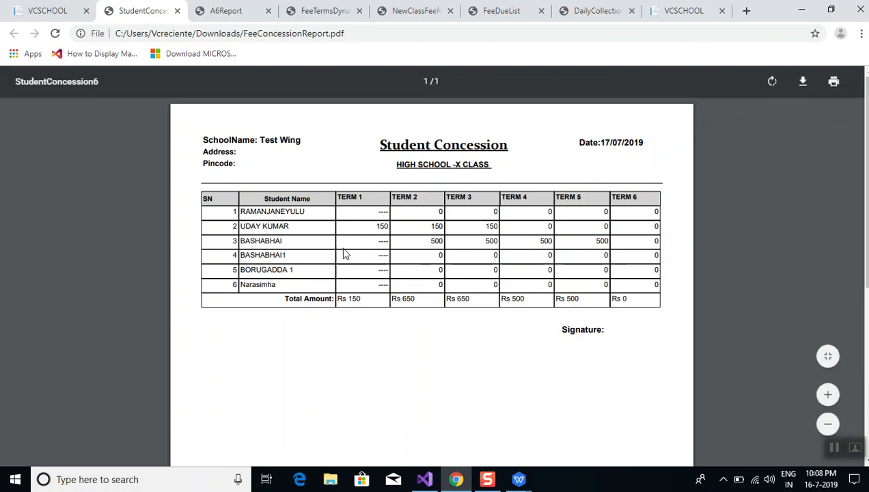
{"action": "left_click", "coordinate": [45, 11]}
{"action": "scroll", "coordinate": [255, 175], "scroll_direction": "up", "scroll_amount": 3}
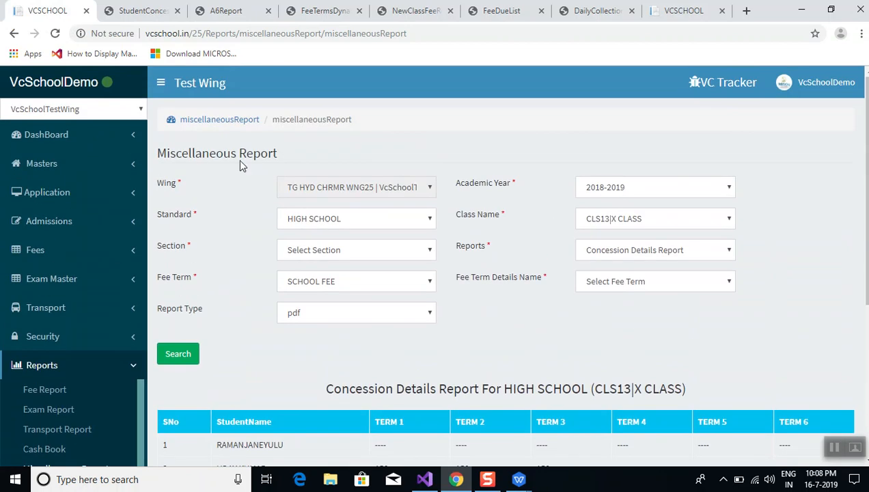
Go to the home dashboard, then open and close the empty Today's Report summary
{"action": "left_click", "coordinate": [49, 136]}
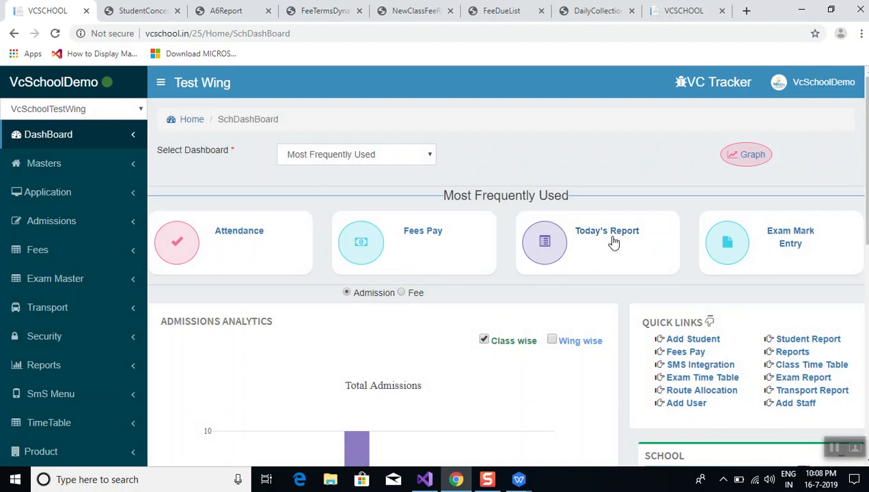
{"action": "left_click", "coordinate": [607, 235]}
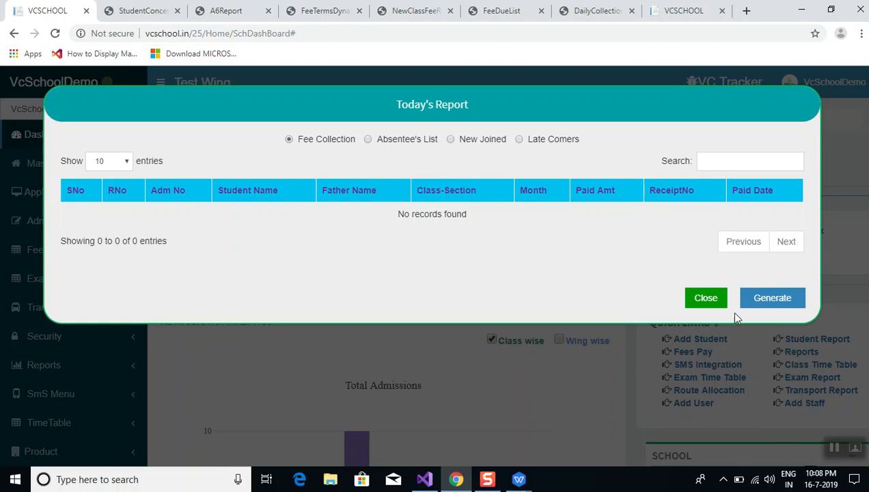
{"action": "left_click", "coordinate": [701, 301]}
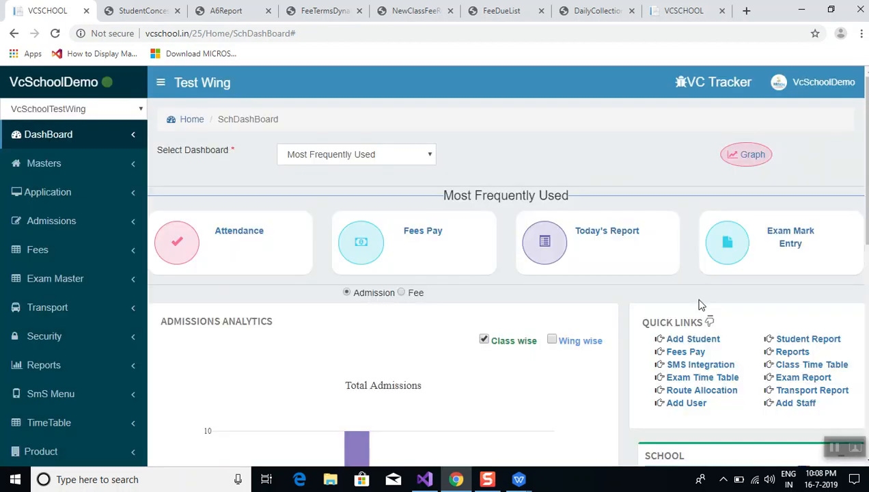